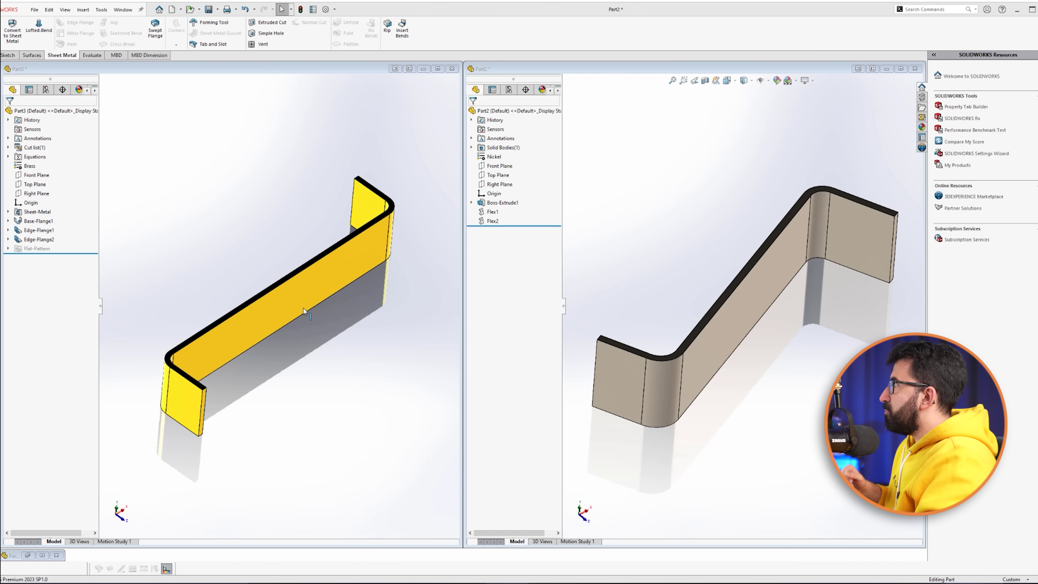
- Make Part3 the active document and flatten its bent part into a flat strip
{"action": "left_click", "coordinate": [356, 442]}
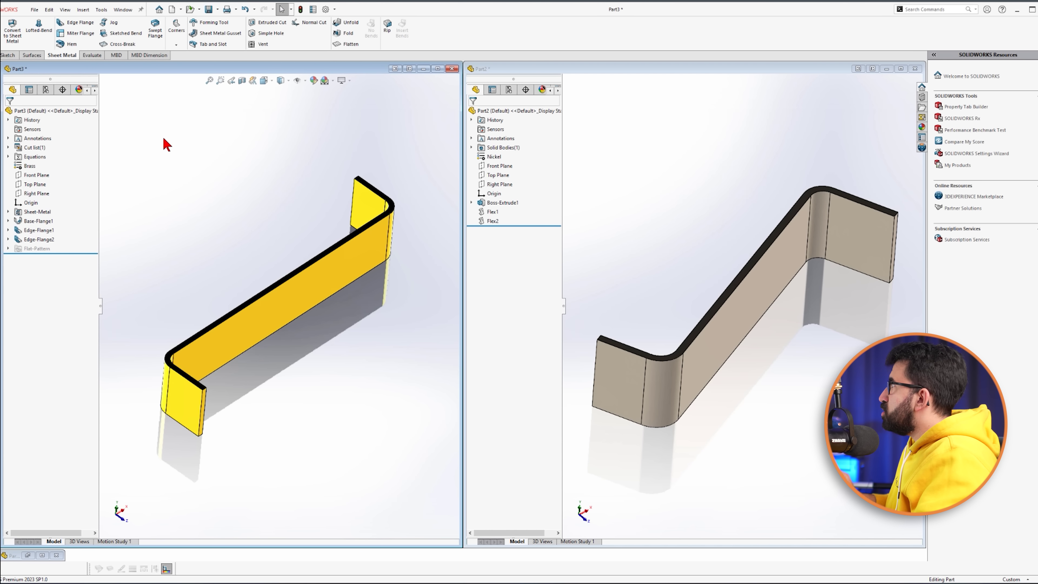
{"action": "left_click", "coordinate": [347, 44]}
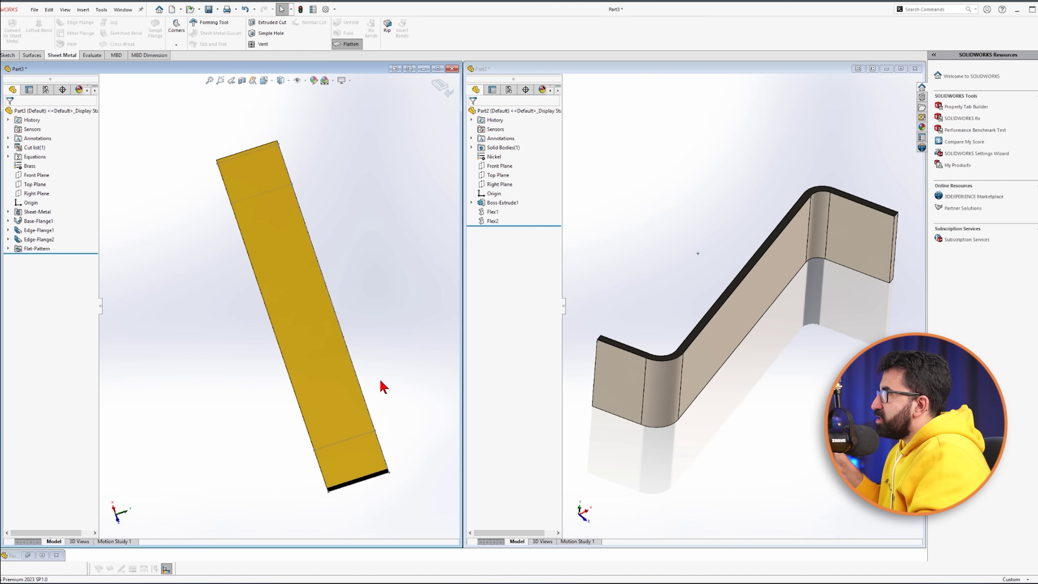
- Zoom over the flat pattern, then refold Part3 into its bent shape
{"action": "scroll", "coordinate": [235, 200], "scroll_direction": "down", "scroll_amount": 6}
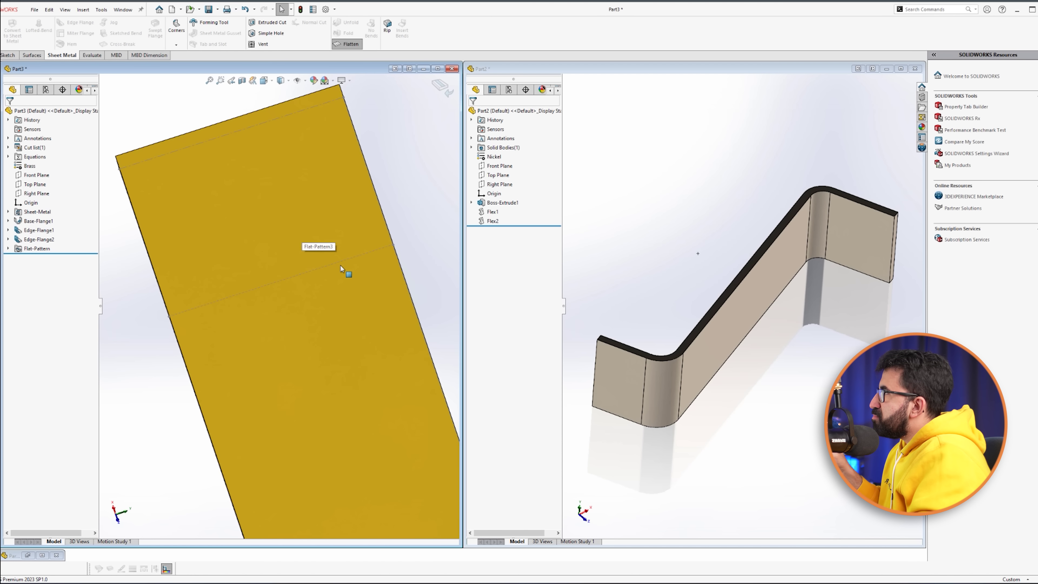
{"action": "scroll", "coordinate": [398, 262], "scroll_direction": "up", "scroll_amount": 6}
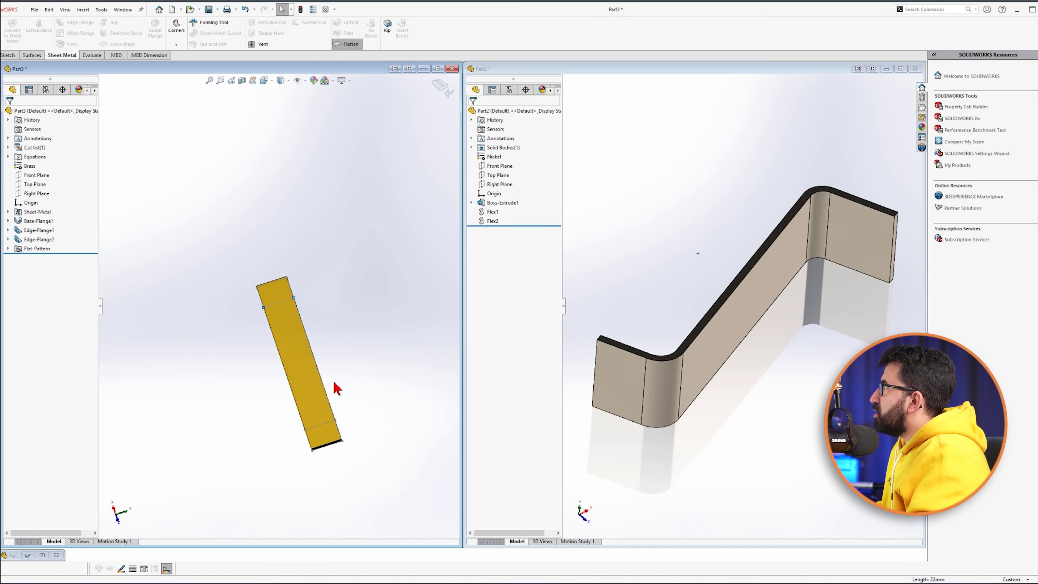
{"action": "left_click", "coordinate": [347, 44]}
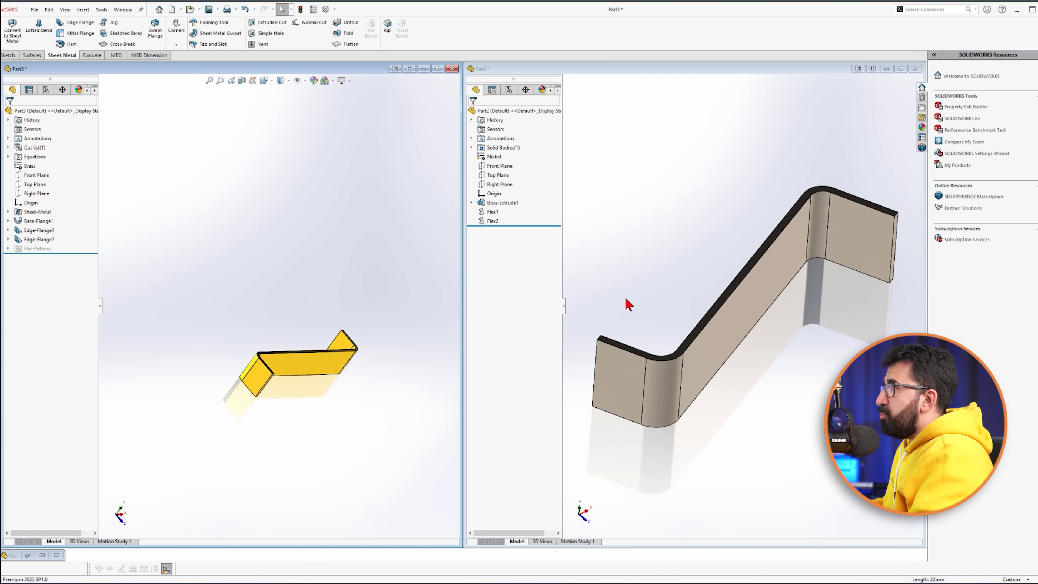
- Fit Part3 in an isometric view and start a new Edge Flange
{"action": "middle_click_drag", "start_coordinate": [628, 305], "coordinate": [870, 303]}
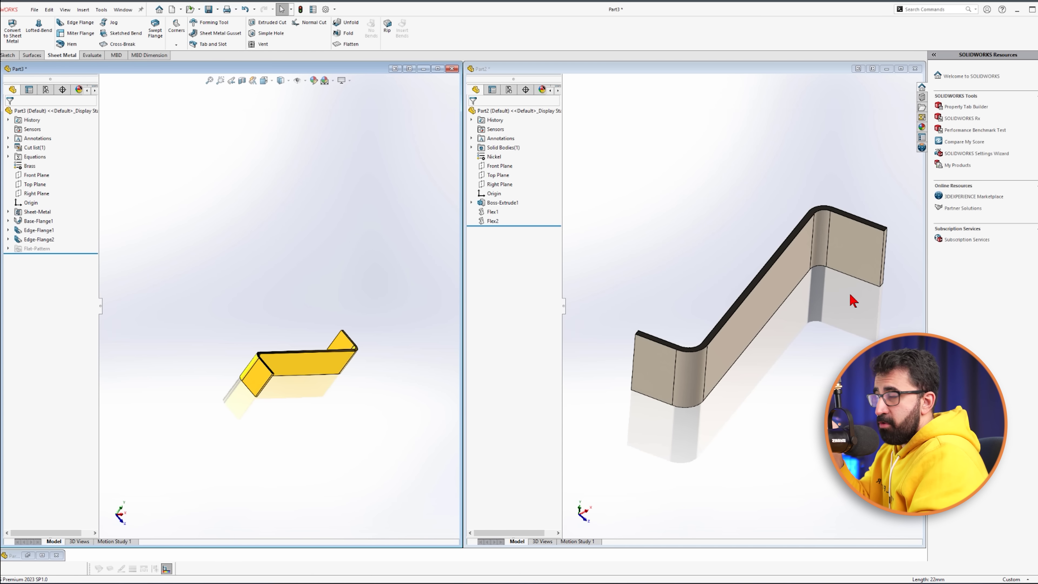
{"action": "key", "text": "f"}
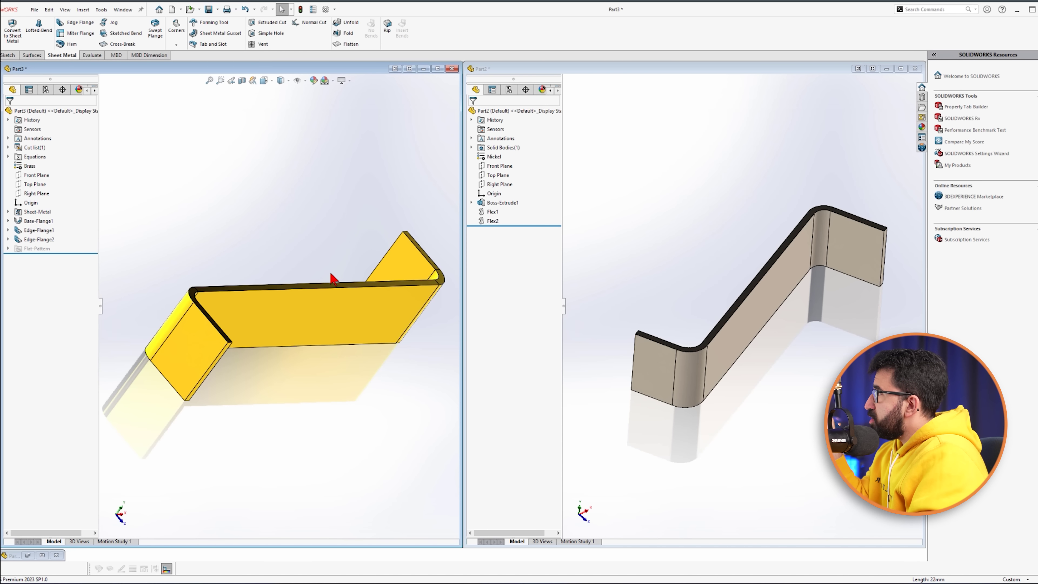
{"action": "key", "text": "ctrl+7"}
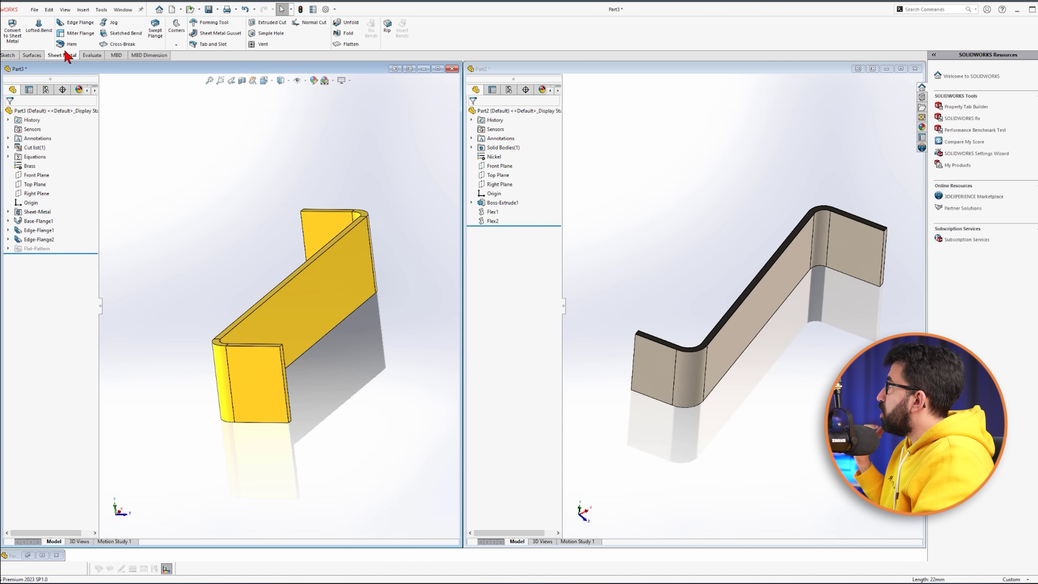
{"action": "left_click", "coordinate": [76, 22]}
- Create Edge-Flange3 on the top edge with default 21.20mm length at 90°
{"action": "left_click", "coordinate": [327, 248]}
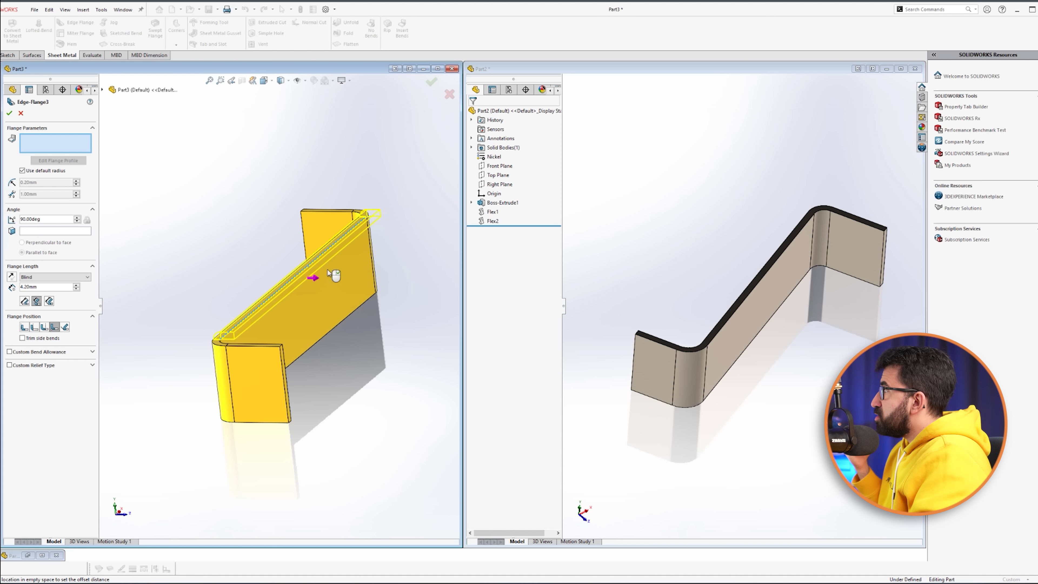
{"action": "left_click", "coordinate": [9, 113]}
{"action": "middle_click_drag", "start_coordinate": [384, 411], "coordinate": [445, 255]}
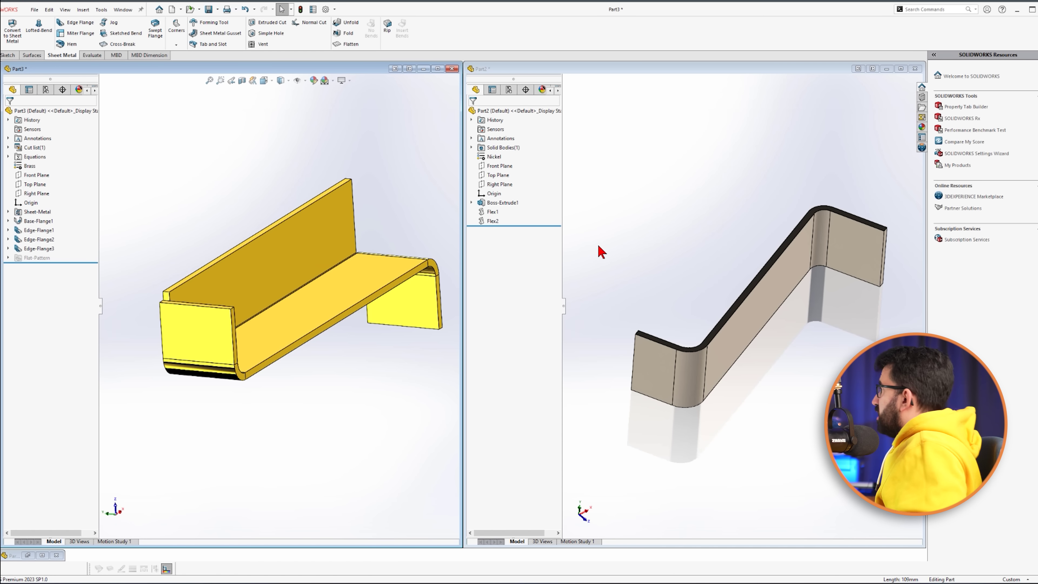
- Close the Part2 document, answering its save prompt
{"action": "left_click", "coordinate": [888, 73]}
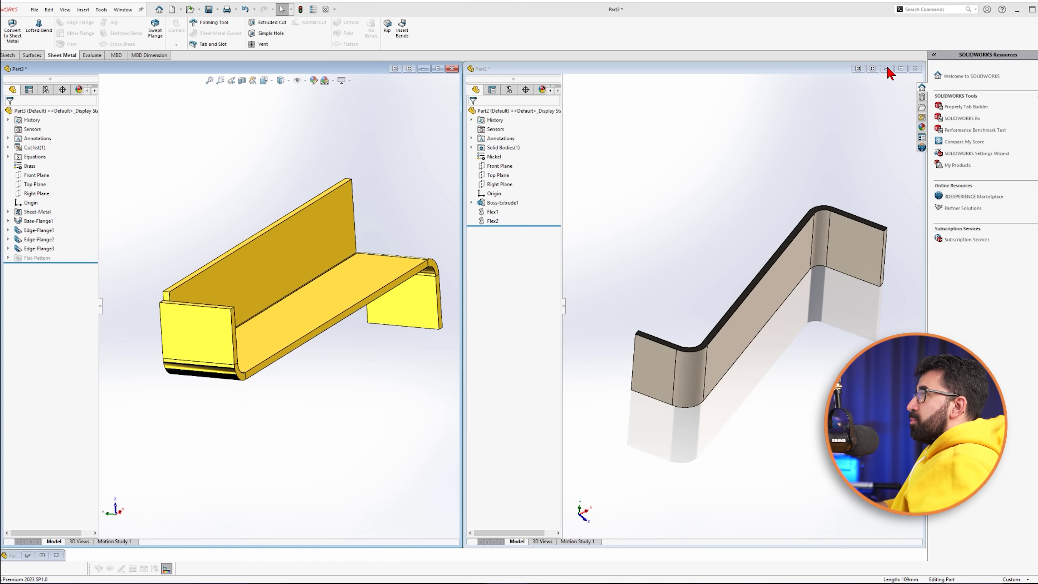
{"action": "left_click", "coordinate": [914, 68]}
{"action": "left_click", "coordinate": [458, 297]}
- Maximize the remaining part, fit it in isometric view, and bring up New SOLIDWORKS Document
{"action": "left_click", "coordinate": [437, 68]}
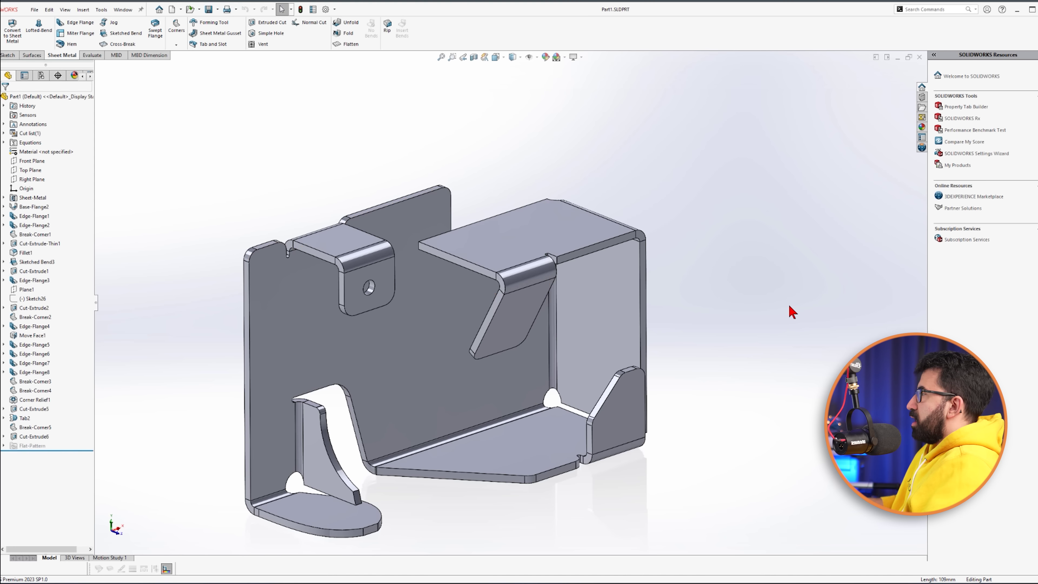
{"action": "scroll", "coordinate": [725, 266], "scroll_direction": "up", "scroll_amount": 3}
{"action": "scroll", "coordinate": [621, 325], "scroll_direction": "down", "scroll_amount": 10}
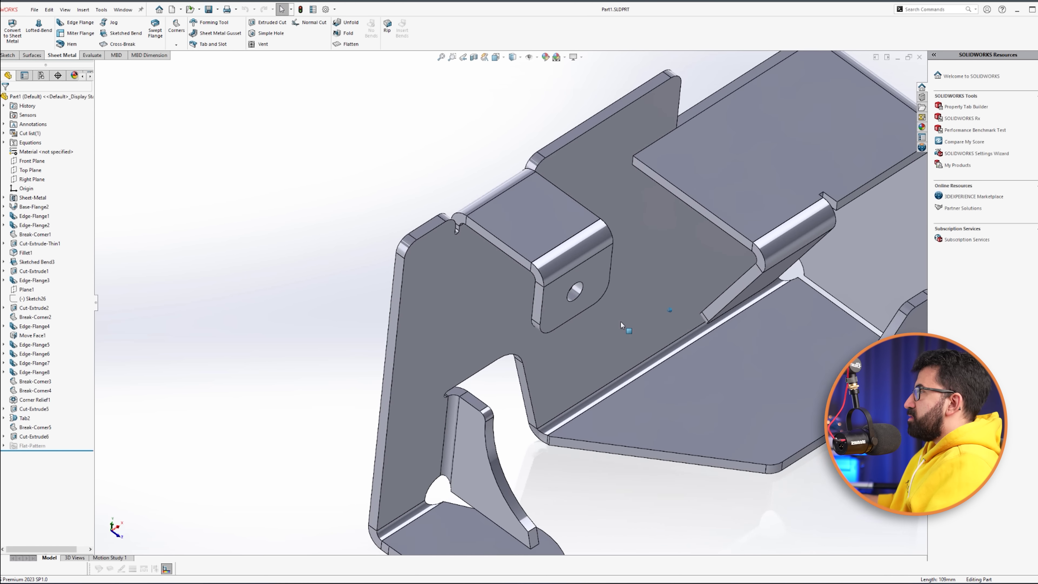
{"action": "key", "text": "f"}
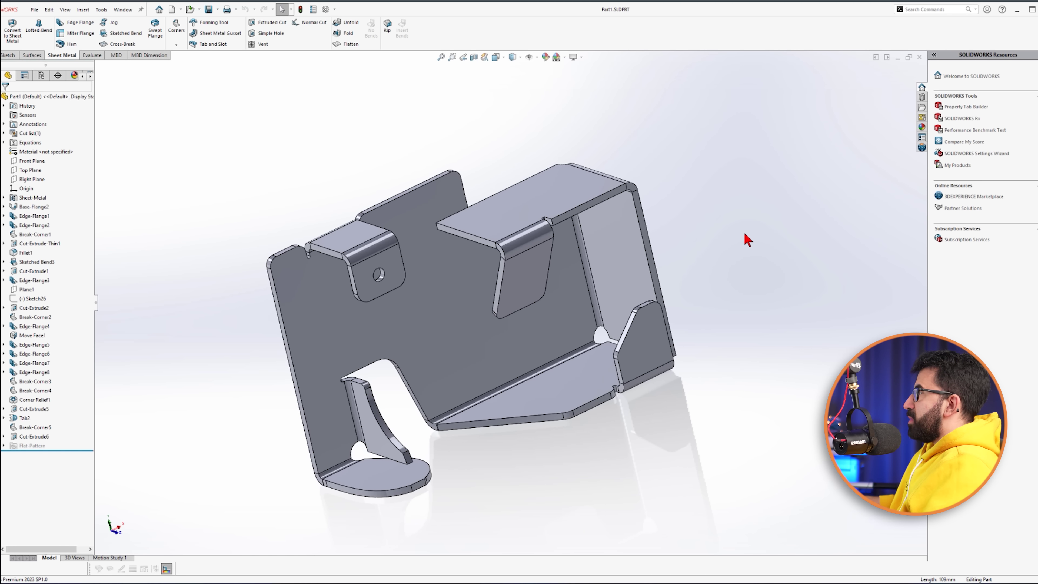
{"action": "key", "text": "ctrl+7"}
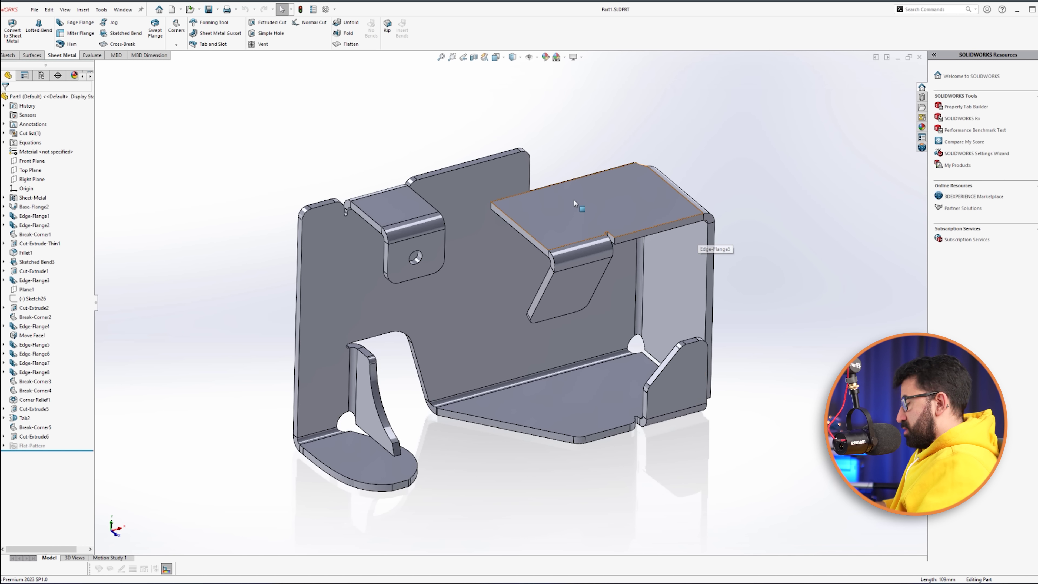
{"action": "key", "text": "ctrl+n"}
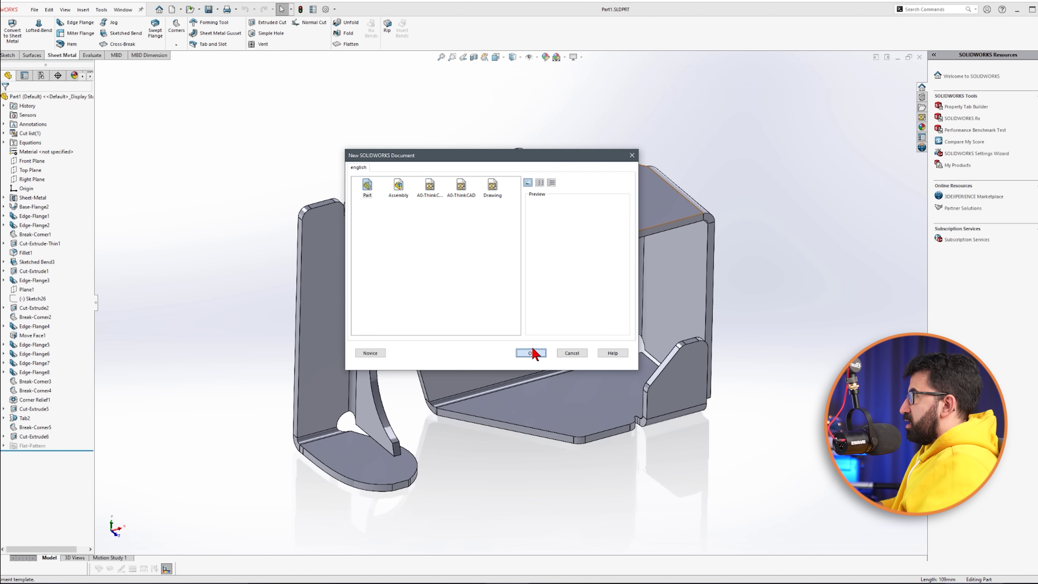
- Create a new Part document, Part4, and select its Front Plane
{"action": "left_click", "coordinate": [531, 352]}
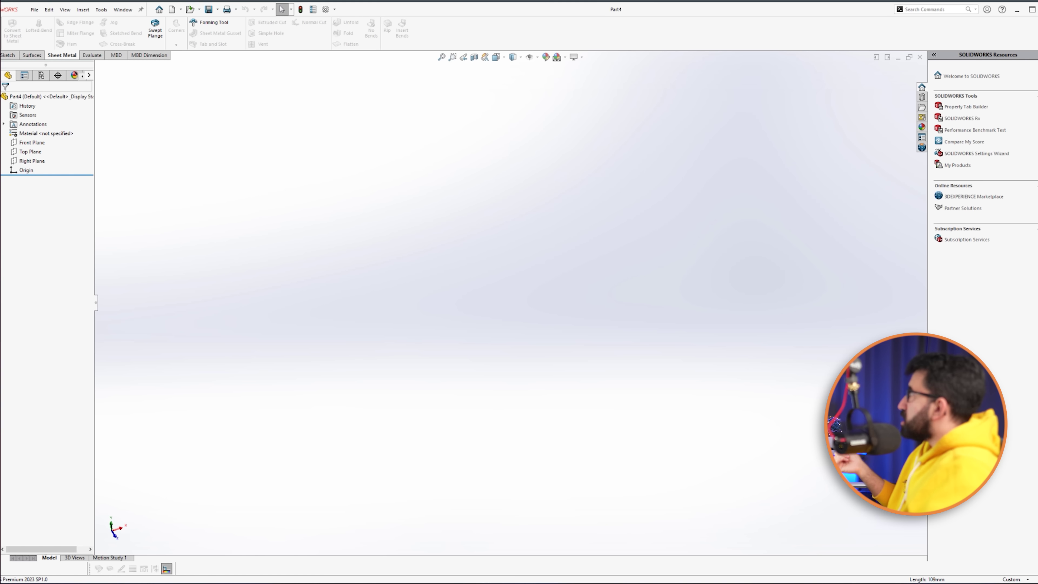
{"action": "left_click", "coordinate": [34, 143]}
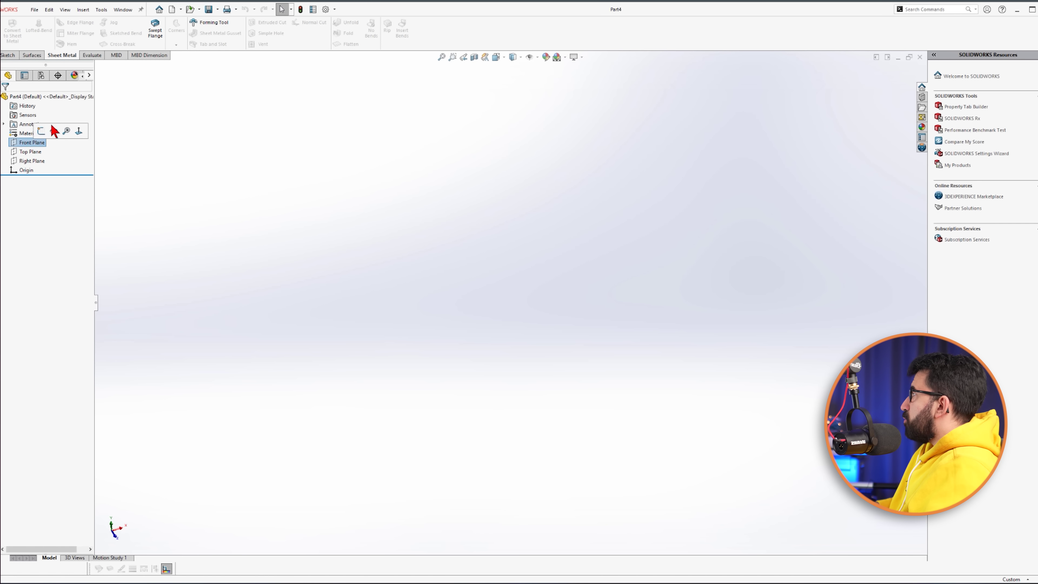
- Sketch a center rectangle at the origin on Front Plane and dimension its width to 100
{"action": "left_click", "coordinate": [47, 132]}
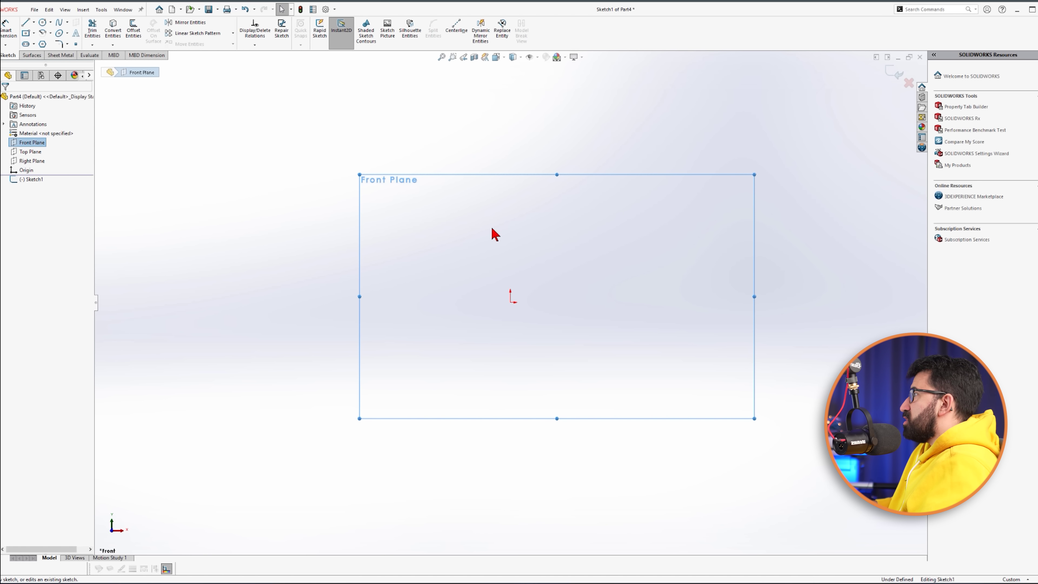
{"action": "key", "text": "r"}
{"action": "left_click", "coordinate": [37, 130]}
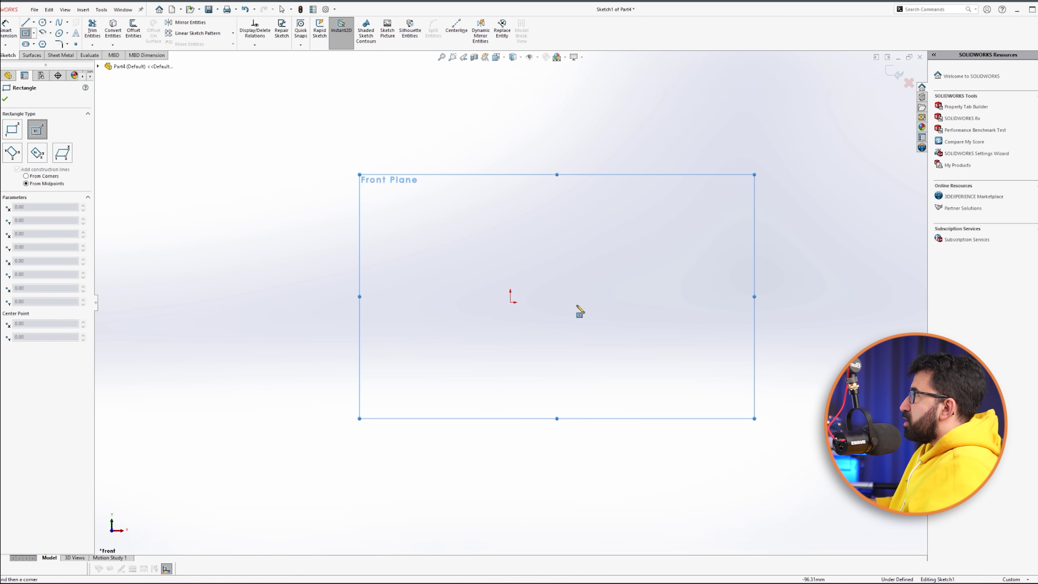
{"action": "left_click_drag", "start_coordinate": [510, 302], "coordinate": [640, 395]}
{"action": "key", "text": "Escape"}
{"action": "key", "text": "d"}
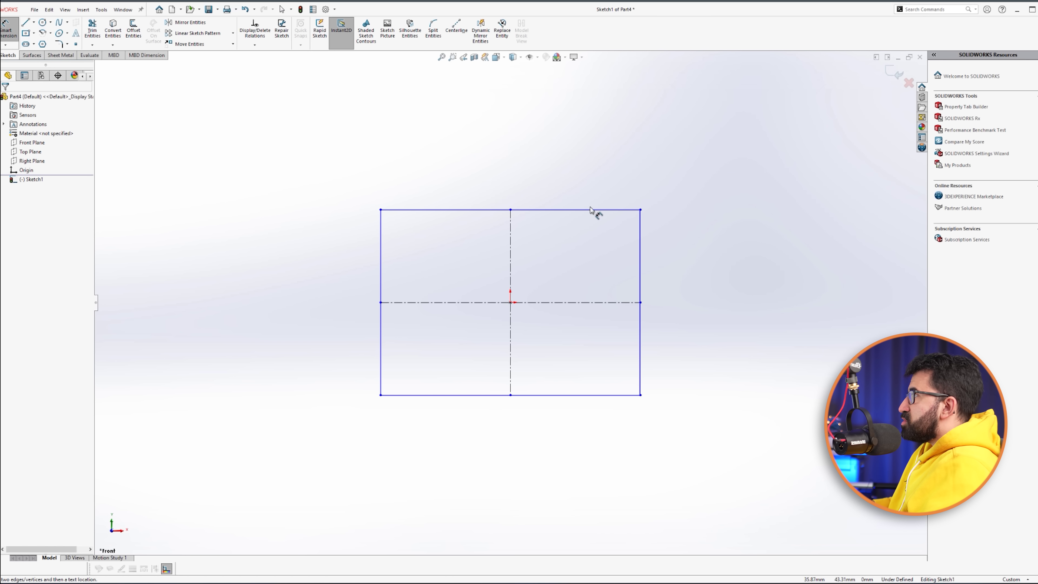
{"action": "left_click", "coordinate": [584, 209]}
{"action": "left_click", "coordinate": [540, 186]}
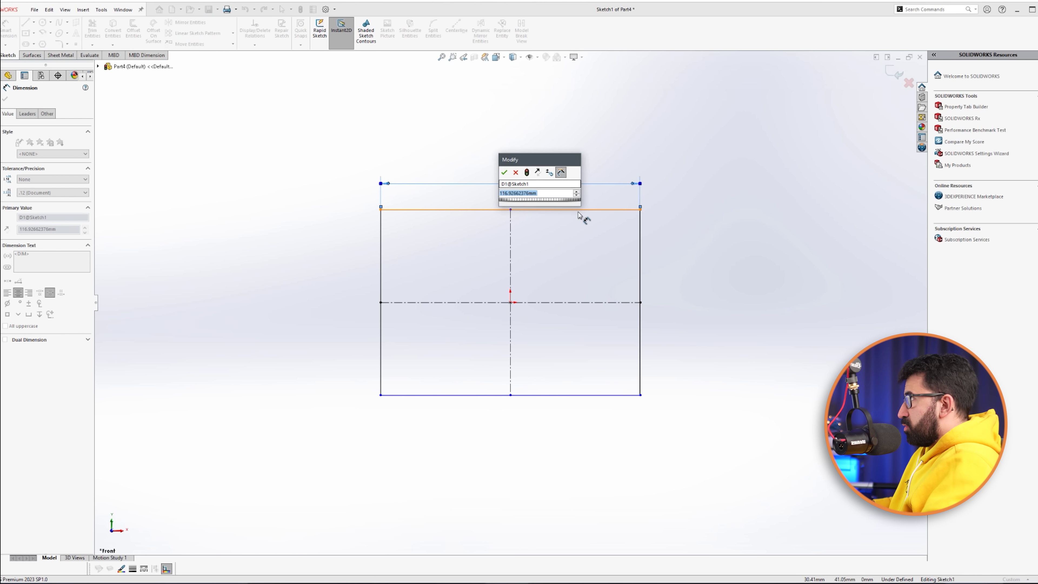
{"action": "type", "text": "100"}
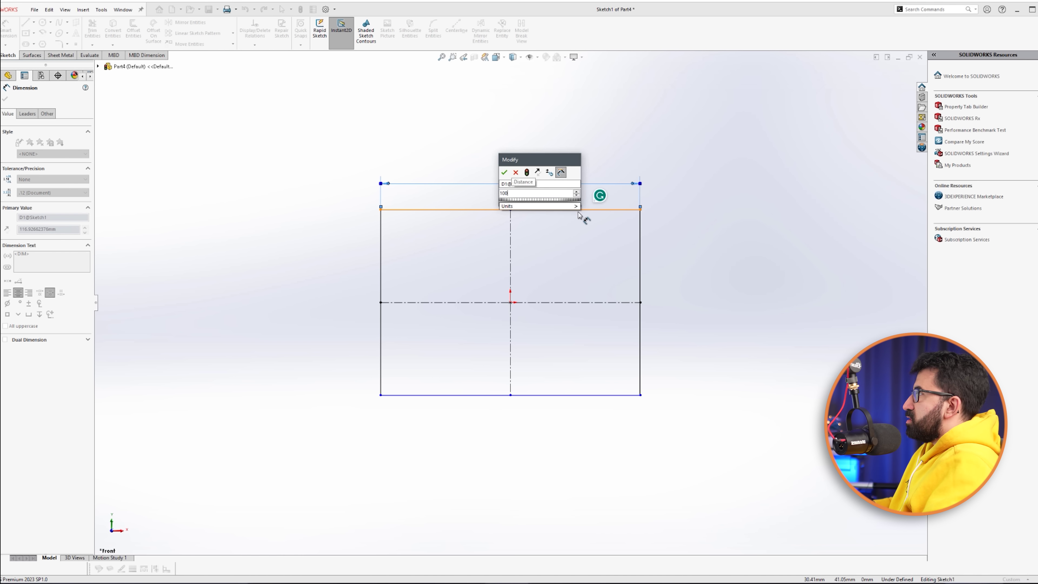
{"action": "key", "text": "Return"}
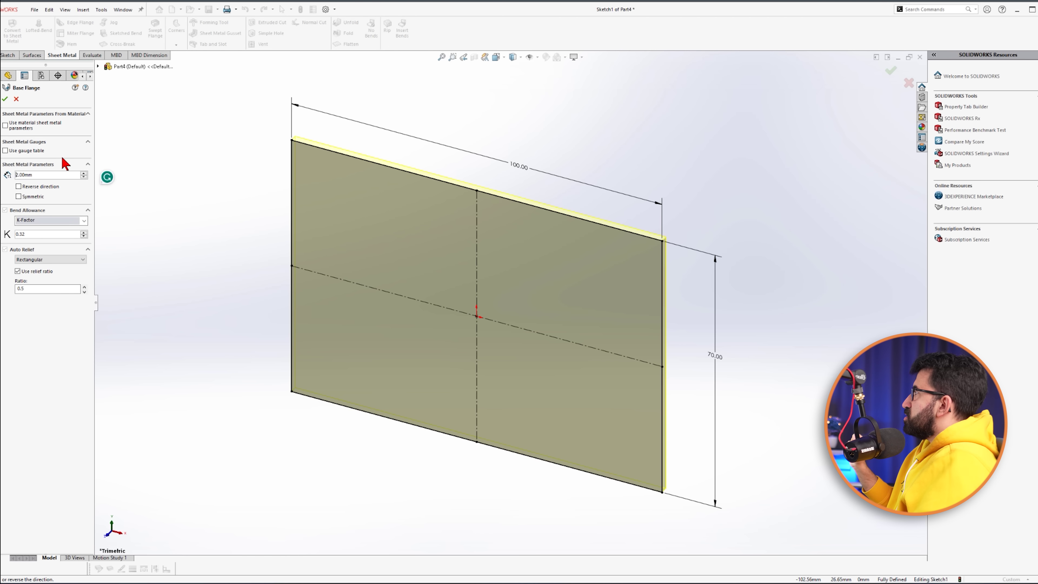
- Collapse and re-expand the Base Flange property groups
{"action": "left_click", "coordinate": [88, 165]}
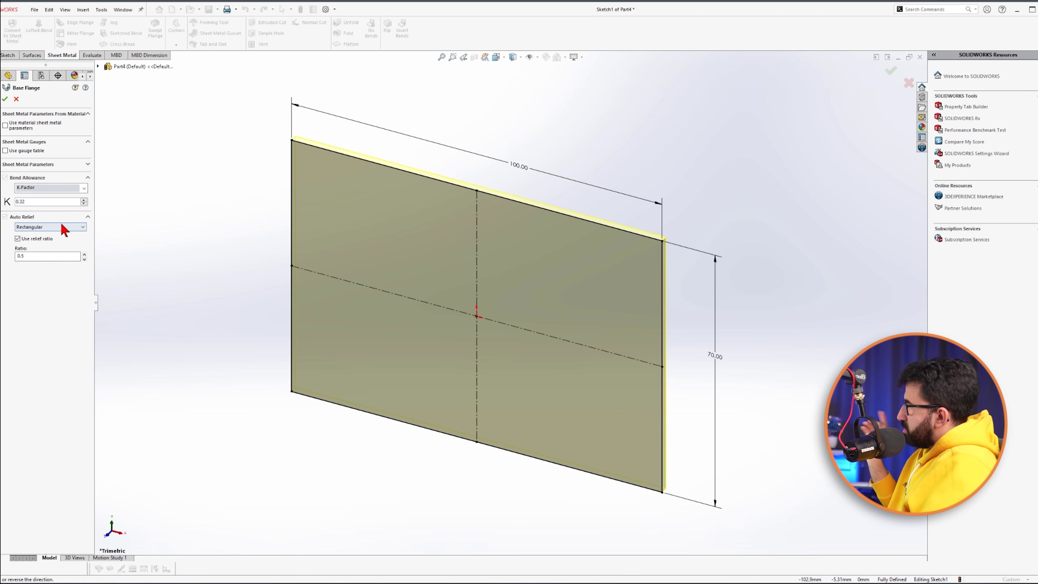
{"action": "left_click", "coordinate": [87, 218]}
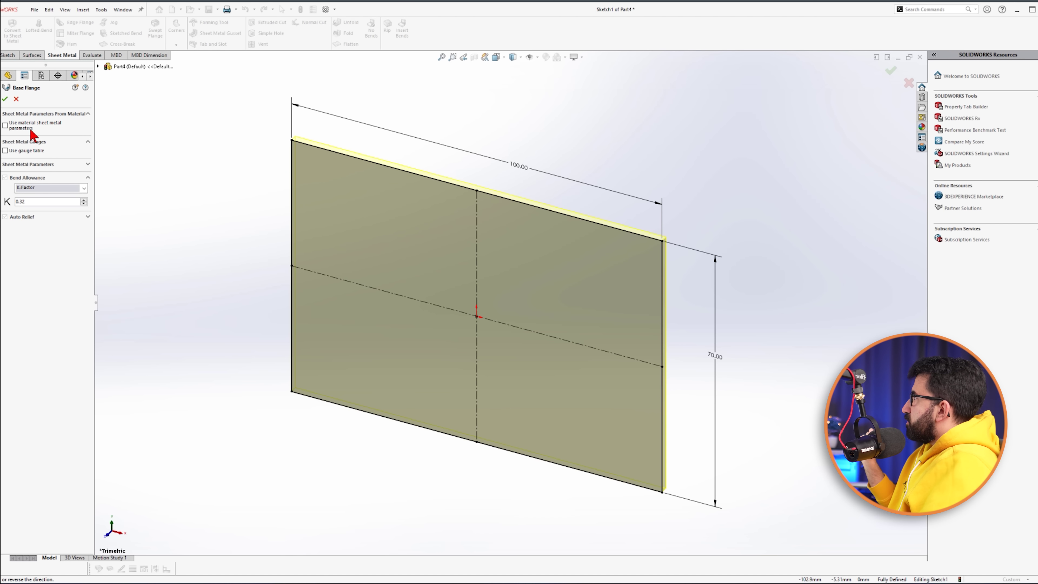
{"action": "left_click", "coordinate": [89, 114]}
{"action": "left_click", "coordinate": [45, 127]}
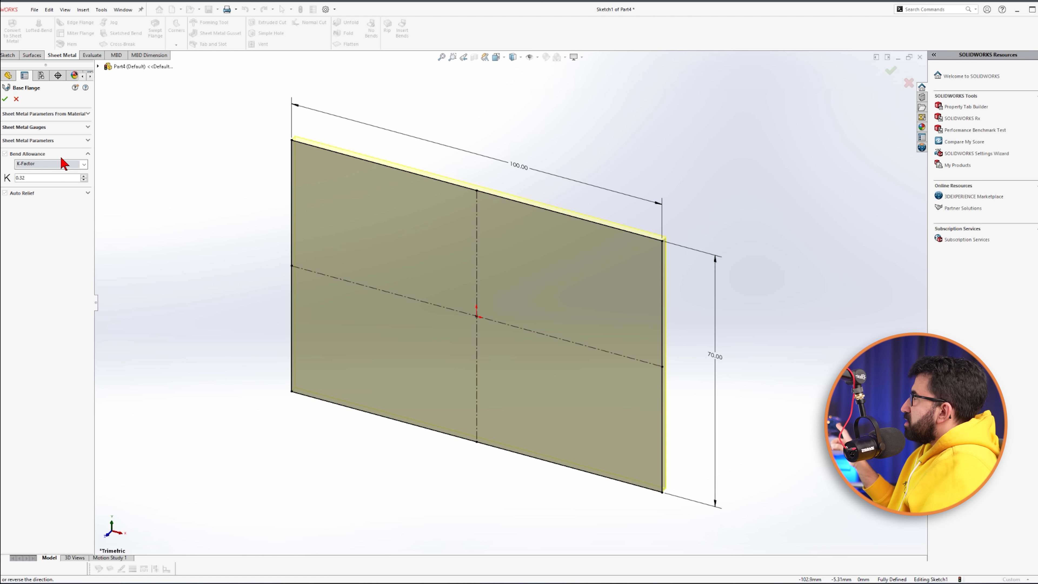
{"action": "left_click", "coordinate": [87, 114]}
{"action": "left_click", "coordinate": [88, 141]}
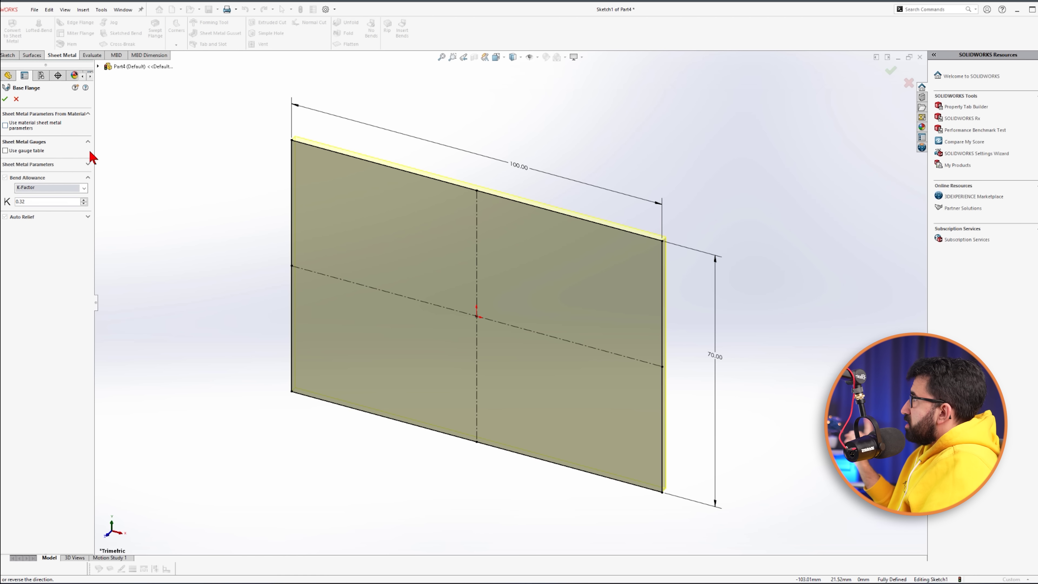
{"action": "left_click", "coordinate": [87, 164]}
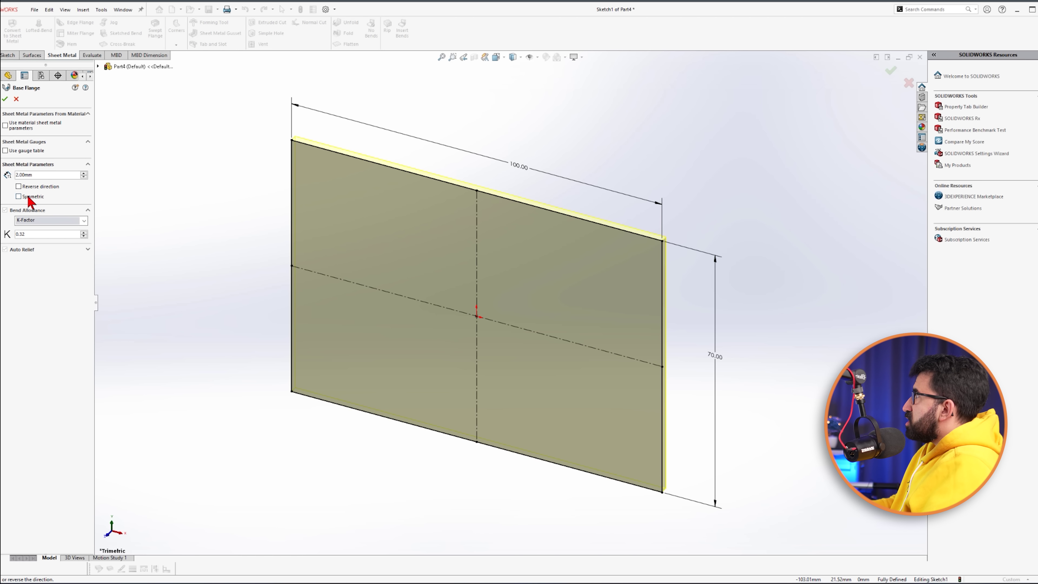
- Try symmetric and reversed thickness, keeping the 2.00mm plate on its original side
{"action": "left_click", "coordinate": [19, 196]}
{"action": "scroll", "coordinate": [430, 239], "scroll_direction": "down", "scroll_amount": 5}
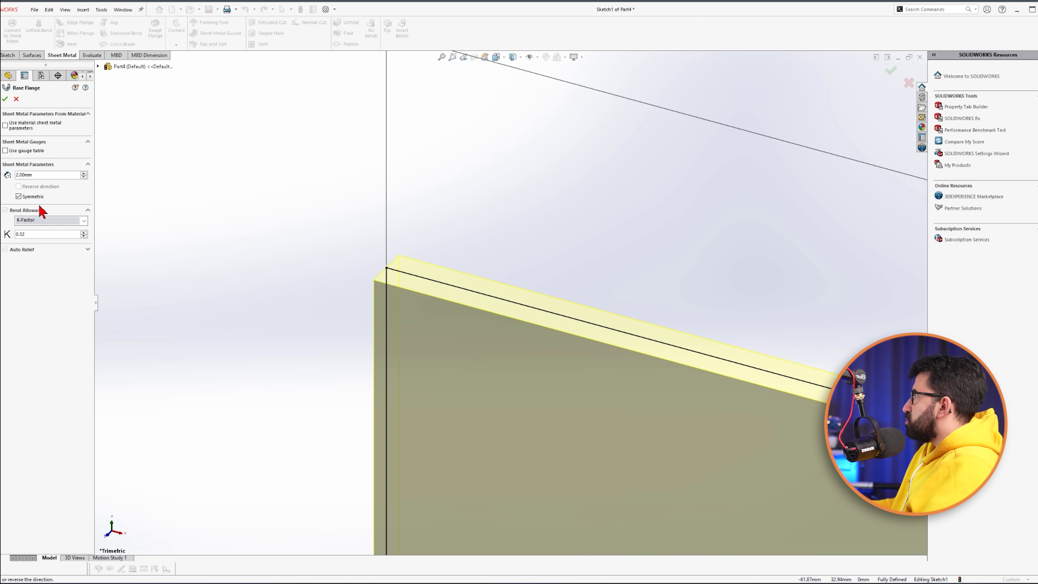
{"action": "left_click", "coordinate": [32, 195]}
{"action": "left_click", "coordinate": [31, 186]}
{"action": "left_click", "coordinate": [31, 186]}
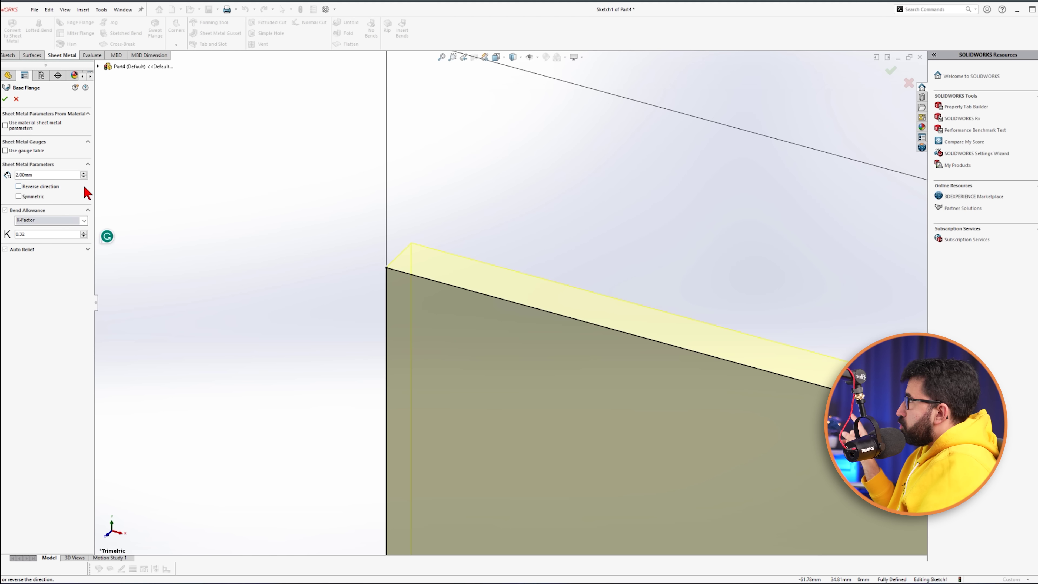
- Try Bend Allowance, return to K-Factor 0.32, and confirm Base-Flange1
{"action": "left_click", "coordinate": [84, 221]}
{"action": "left_click", "coordinate": [45, 242]}
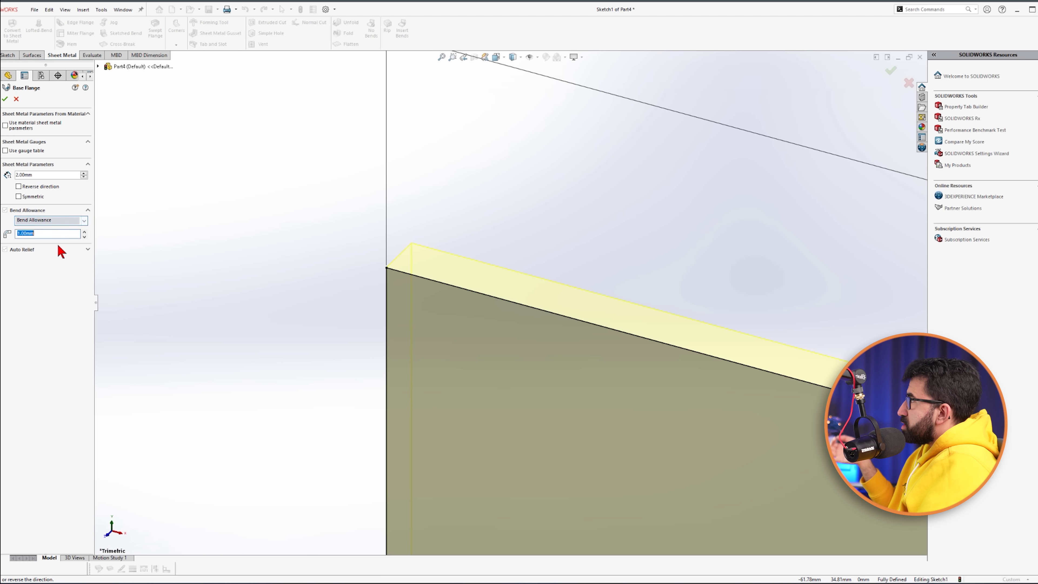
{"action": "left_click", "coordinate": [83, 220]}
{"action": "left_click", "coordinate": [35, 239]}
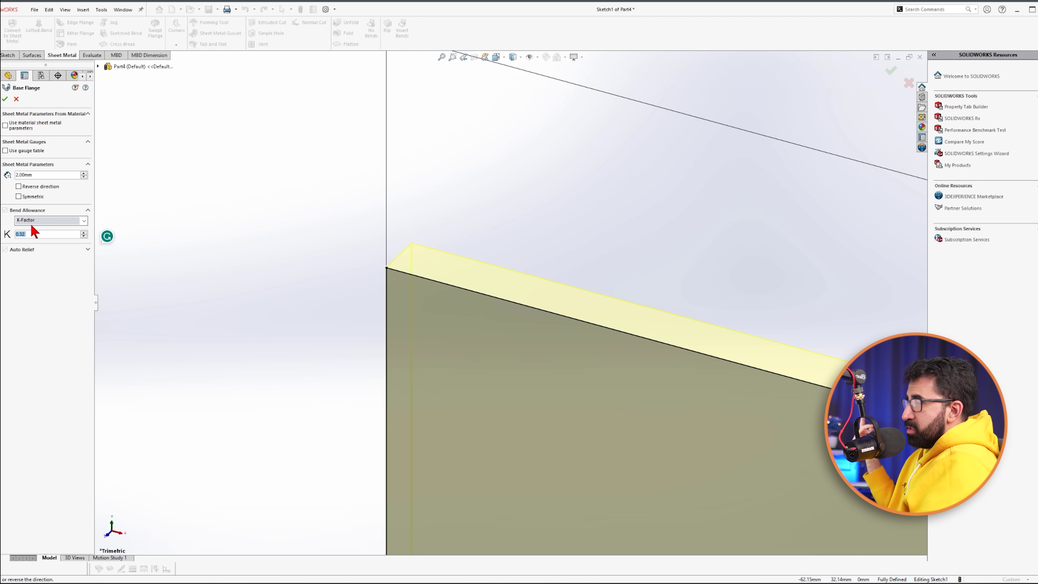
{"action": "left_click", "coordinate": [33, 236]}
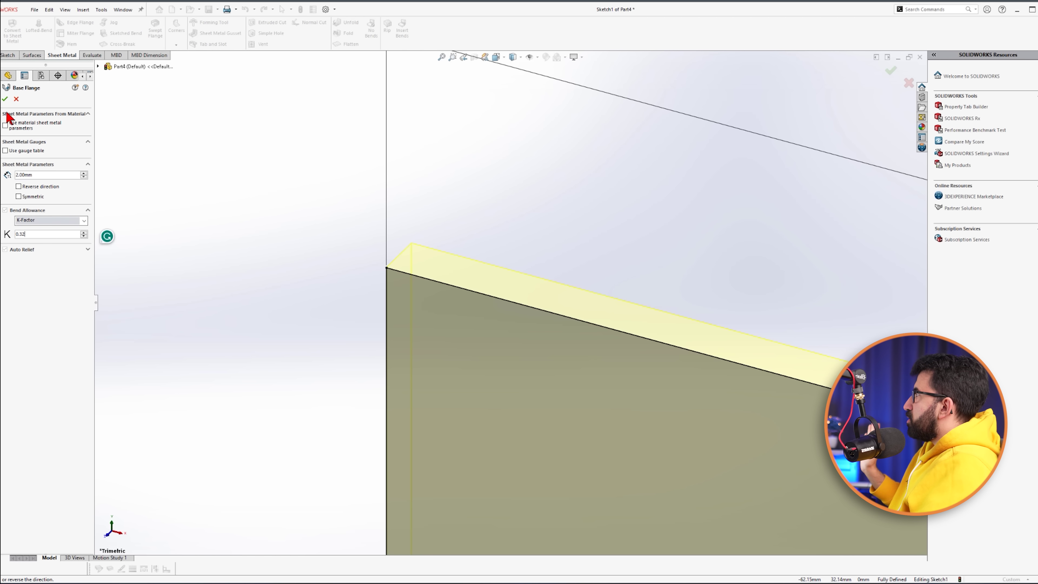
{"action": "left_click", "coordinate": [5, 100]}
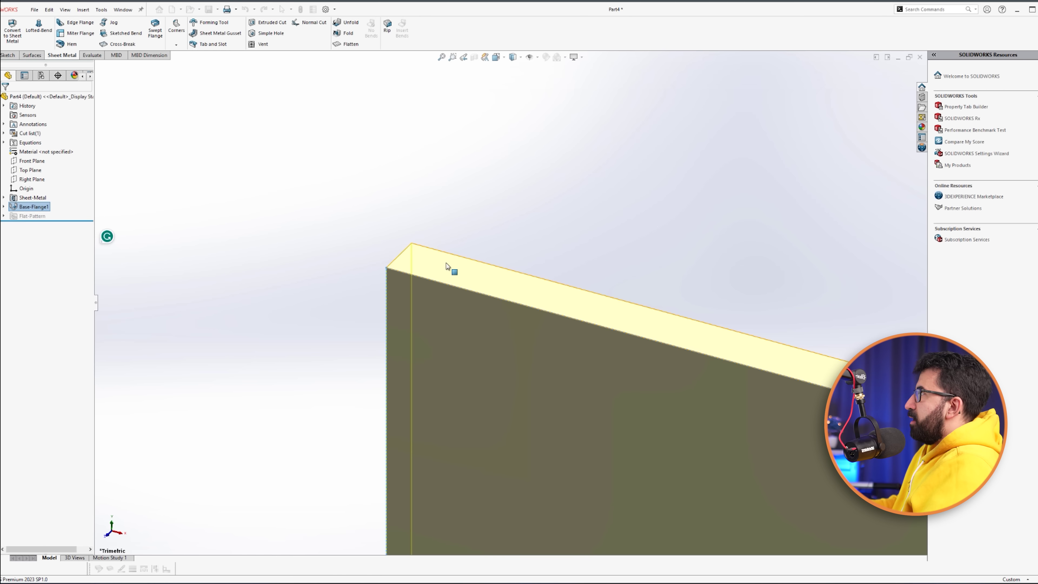
- Edit the Sheet-Metal feature to change bend radius from 0.20 to 2 mm, then view isometrically
{"action": "key", "text": "f"}
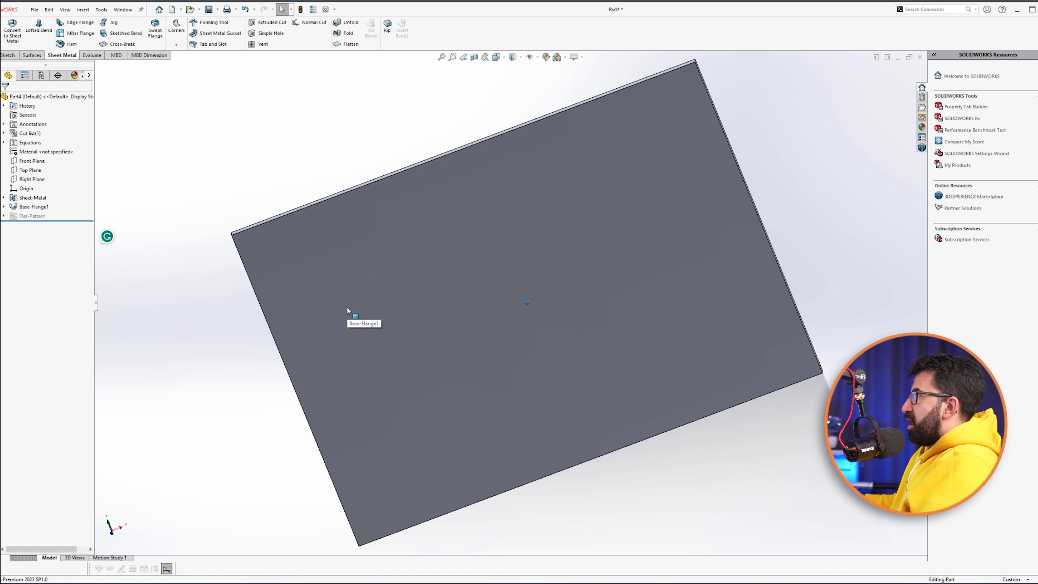
{"action": "key", "text": "ctrl+7"}
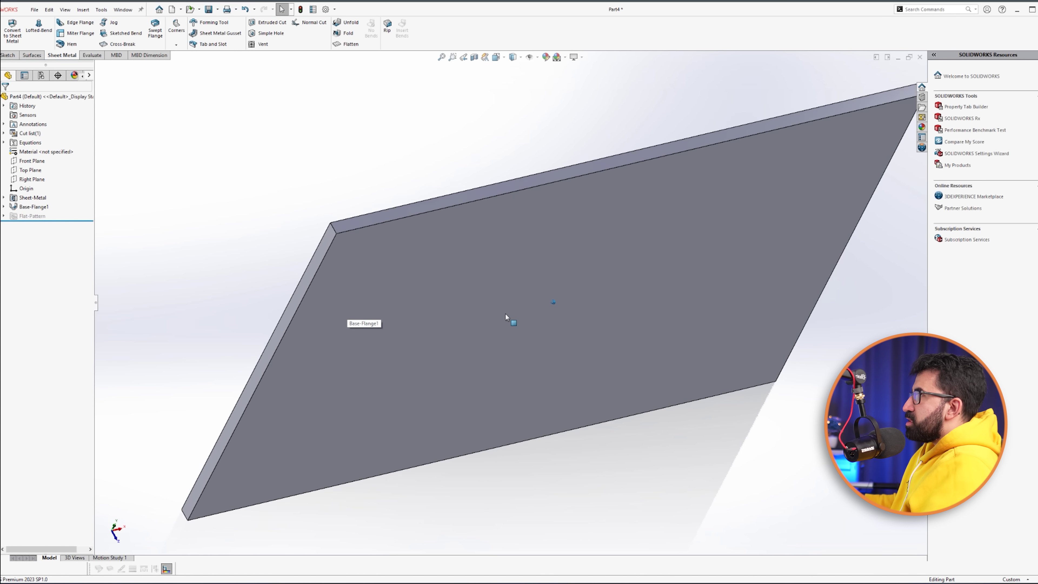
{"action": "left_click", "coordinate": [4, 198]}
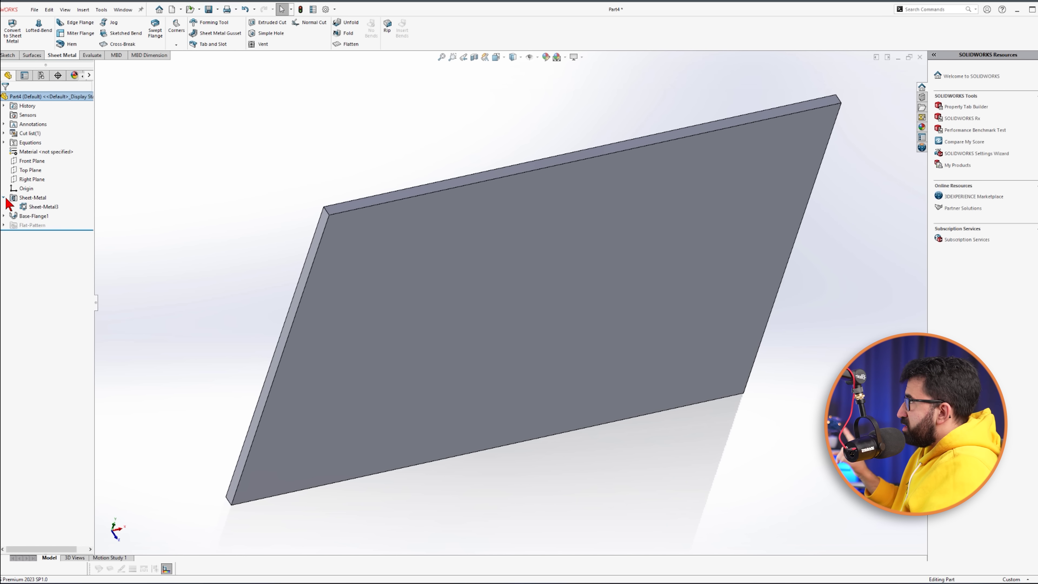
{"action": "right_click", "coordinate": [32, 207]}
{"action": "left_click", "coordinate": [42, 181]}
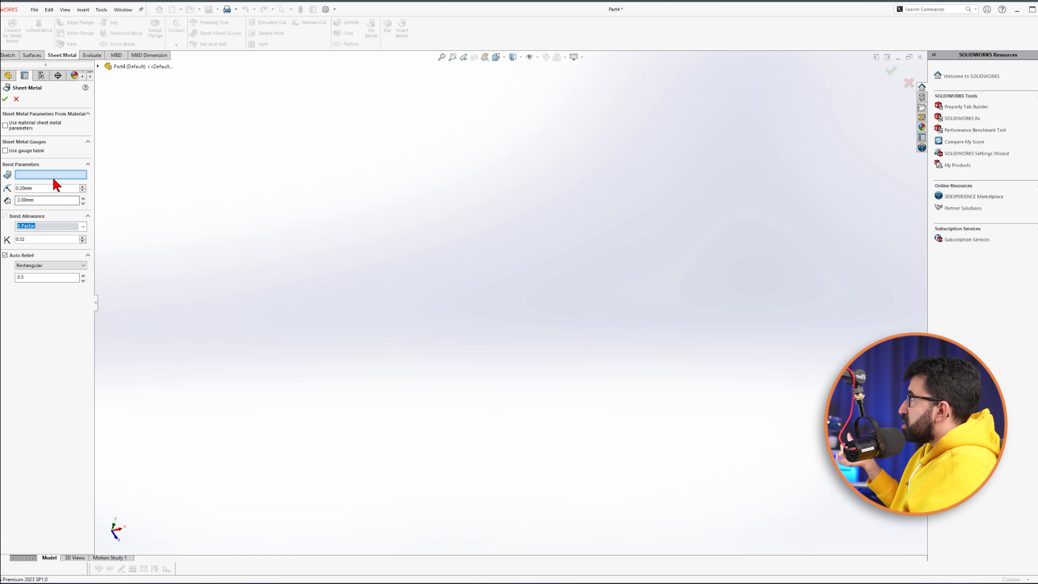
{"action": "double_click", "coordinate": [44, 188]}
{"action": "type", "text": "2"}
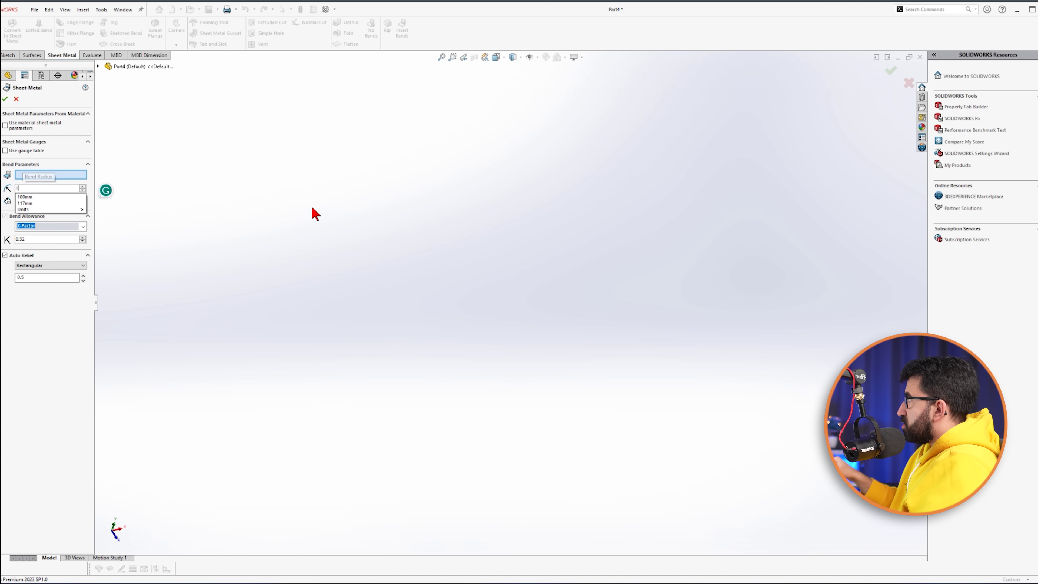
{"action": "left_click", "coordinate": [5, 99]}
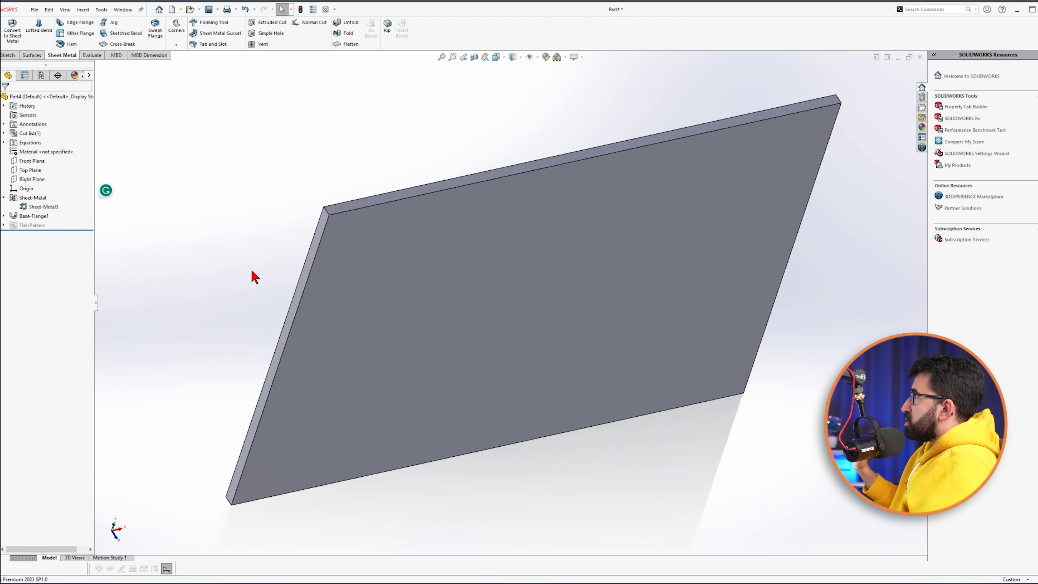
{"action": "scroll", "coordinate": [559, 309], "scroll_direction": "up", "scroll_amount": 4}
{"action": "scroll", "coordinate": [579, 262], "scroll_direction": "down", "scroll_amount": 3}
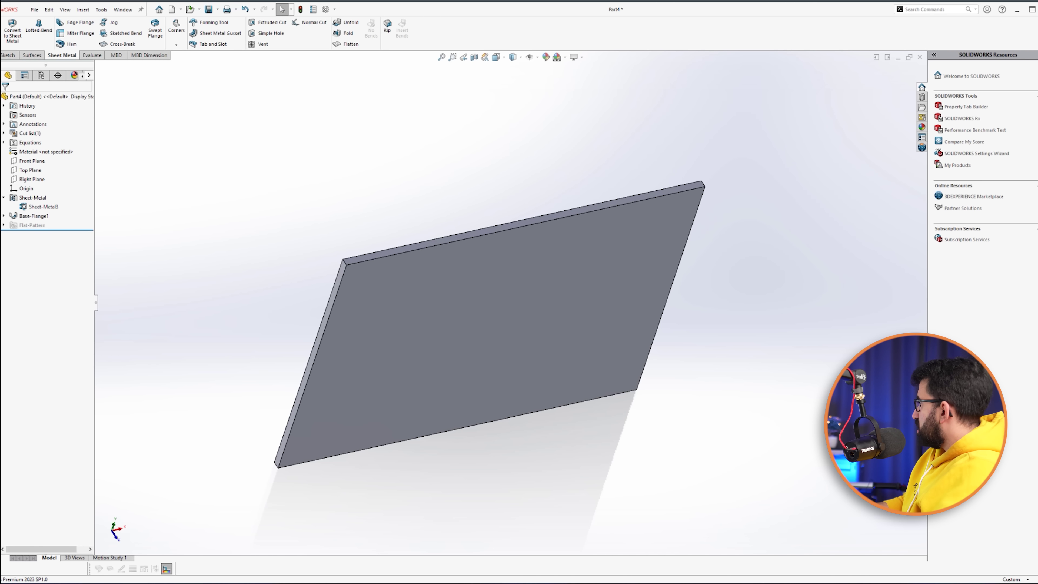
{"action": "middle_click_drag", "start_coordinate": [618, 431], "coordinate": [656, 385]}
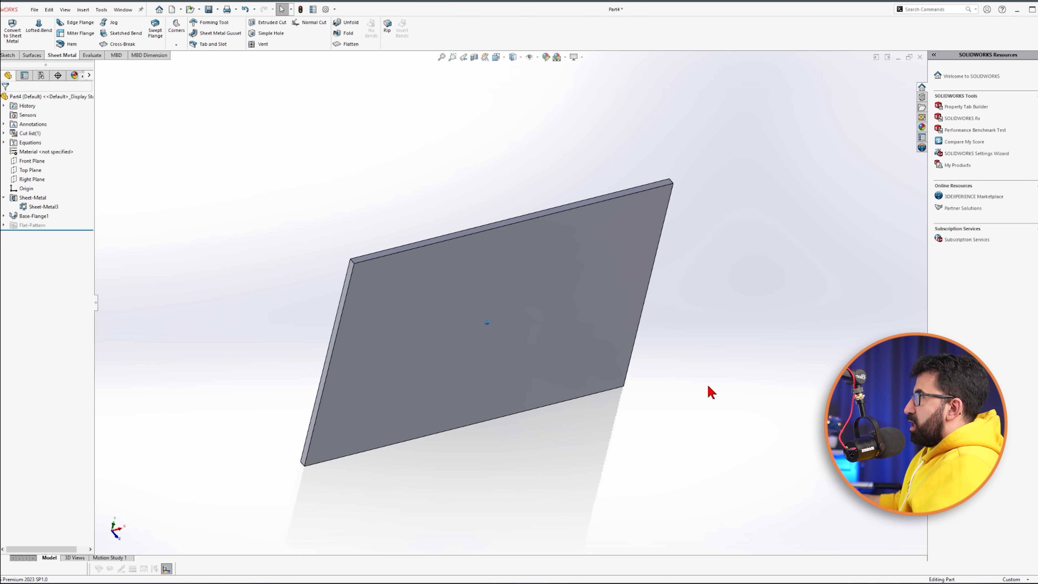
{"action": "key", "text": "ctrl+7"}
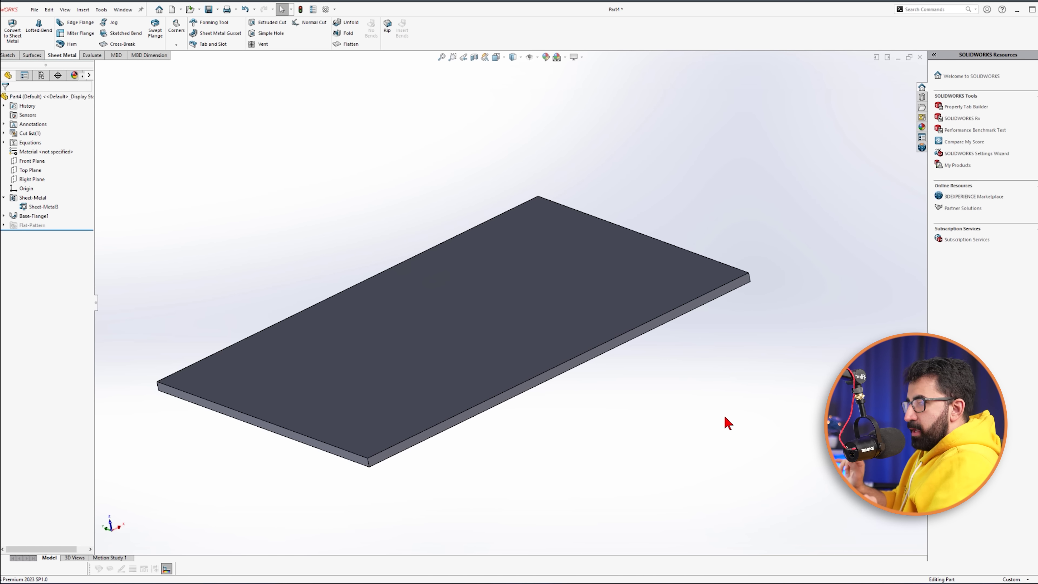
- Switch to the Part1 bracket, preview its flat pattern, refold it and view it front-on
{"action": "key", "text": "ctrl+Tab"}
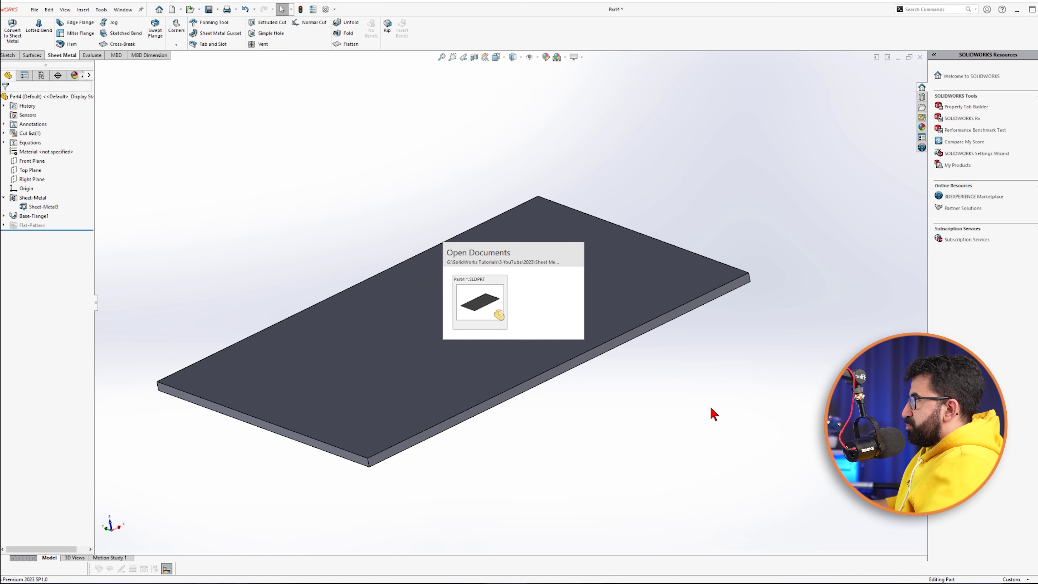
{"action": "left_click", "coordinate": [549, 307]}
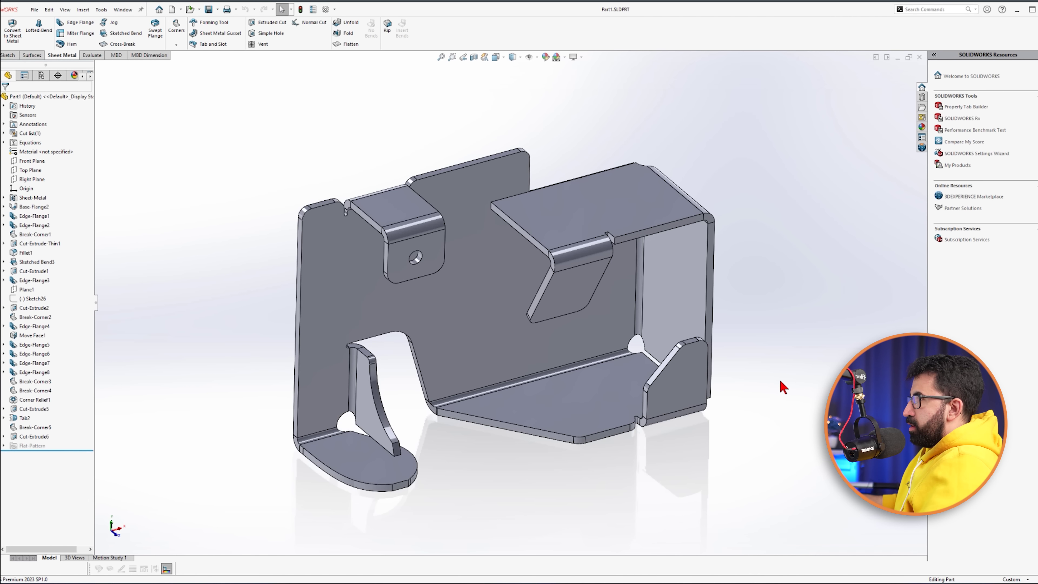
{"action": "key", "text": "f"}
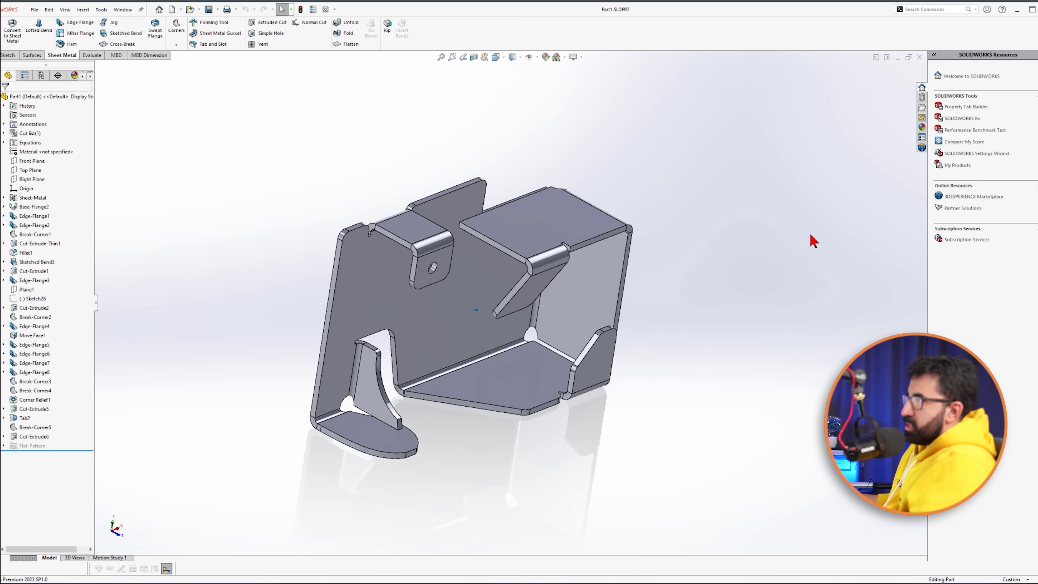
{"action": "left_click", "coordinate": [350, 44]}
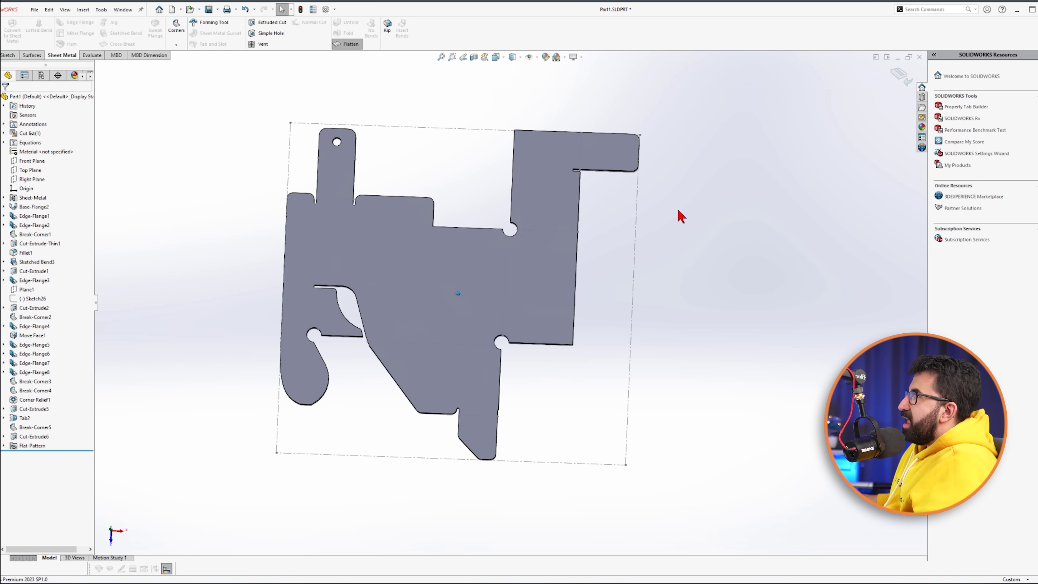
{"action": "middle_click_drag", "start_coordinate": [678, 215], "coordinate": [364, 69]}
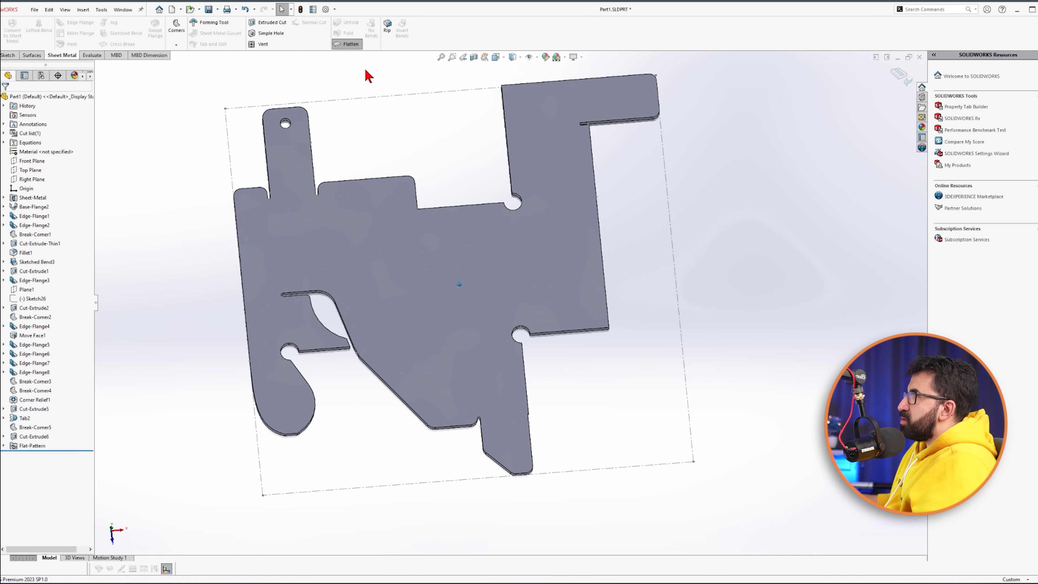
{"action": "left_click", "coordinate": [349, 44]}
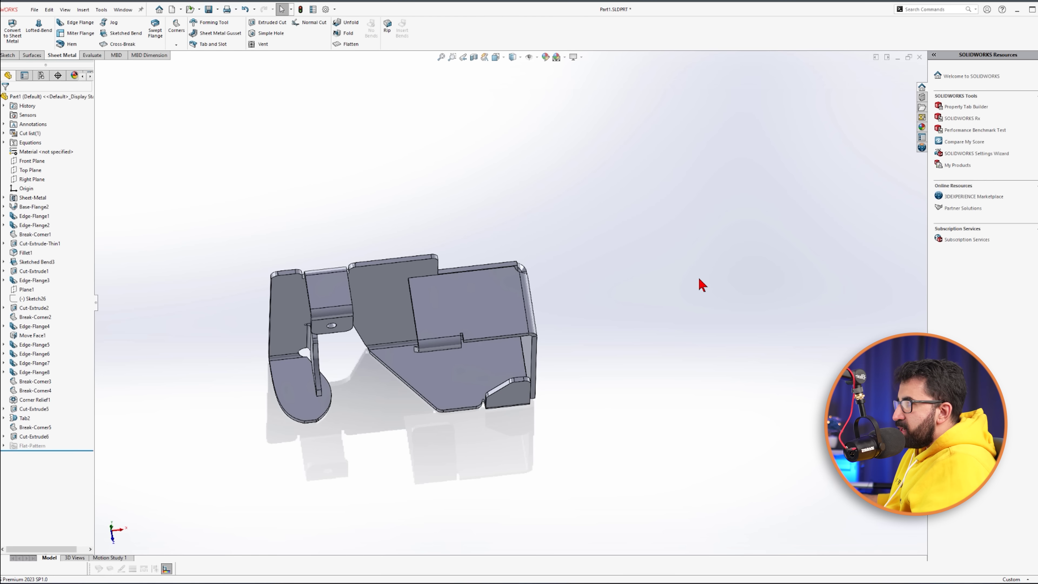
{"action": "key", "text": "ctrl+7"}
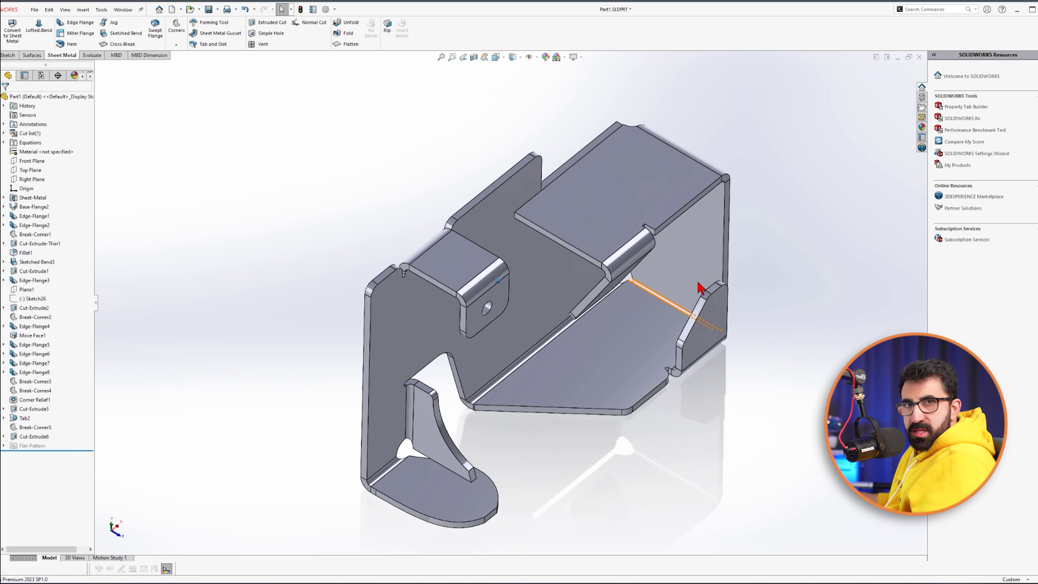
{"action": "key", "text": "ctrl+1"}
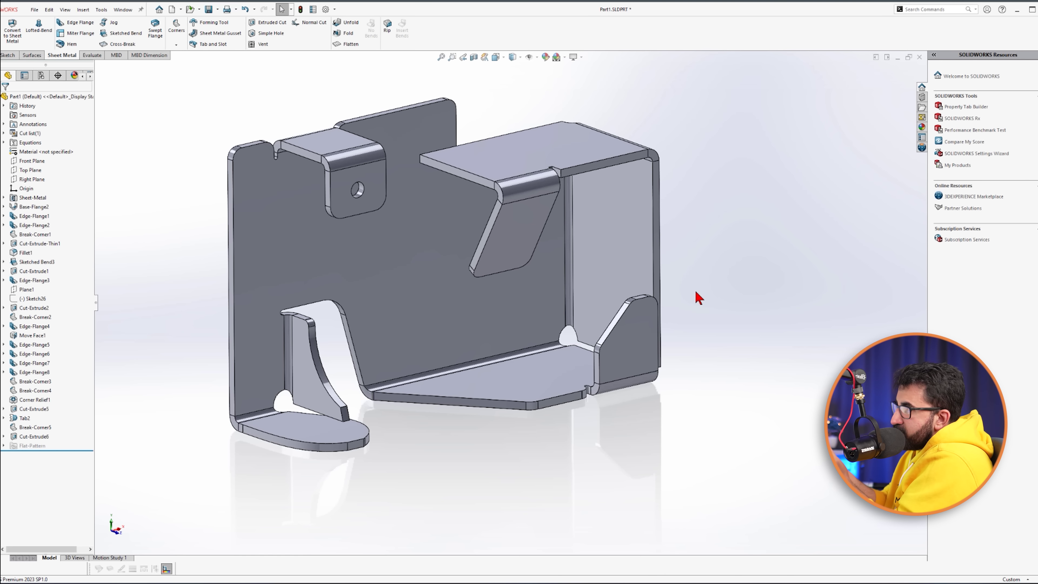
- Back in Part4, add Edge-Flange1, 20 mm at 90°, along the plate's far long edge
{"action": "key", "text": "ctrl+Tab"}
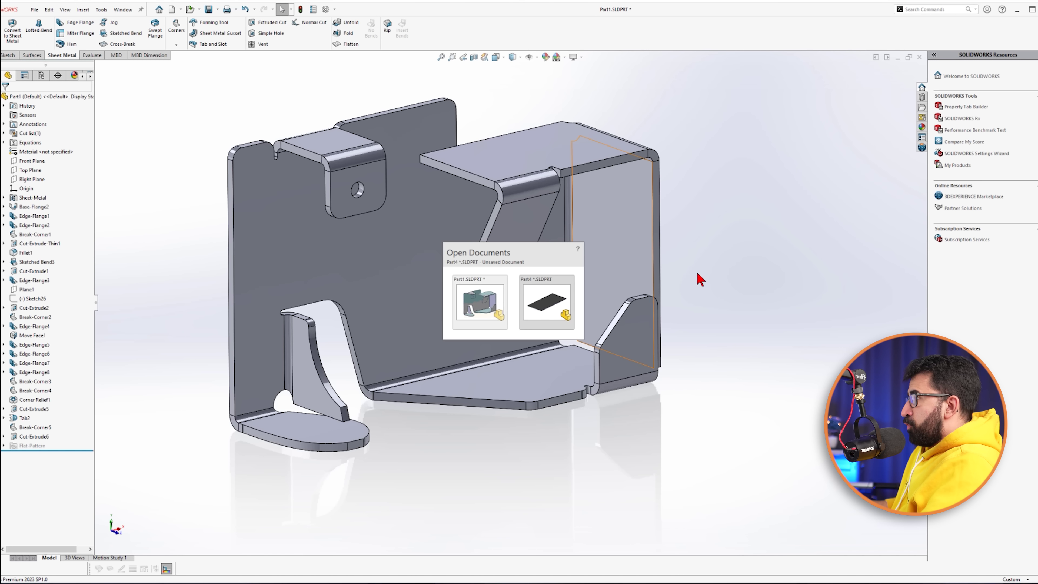
{"action": "left_click", "coordinate": [537, 315]}
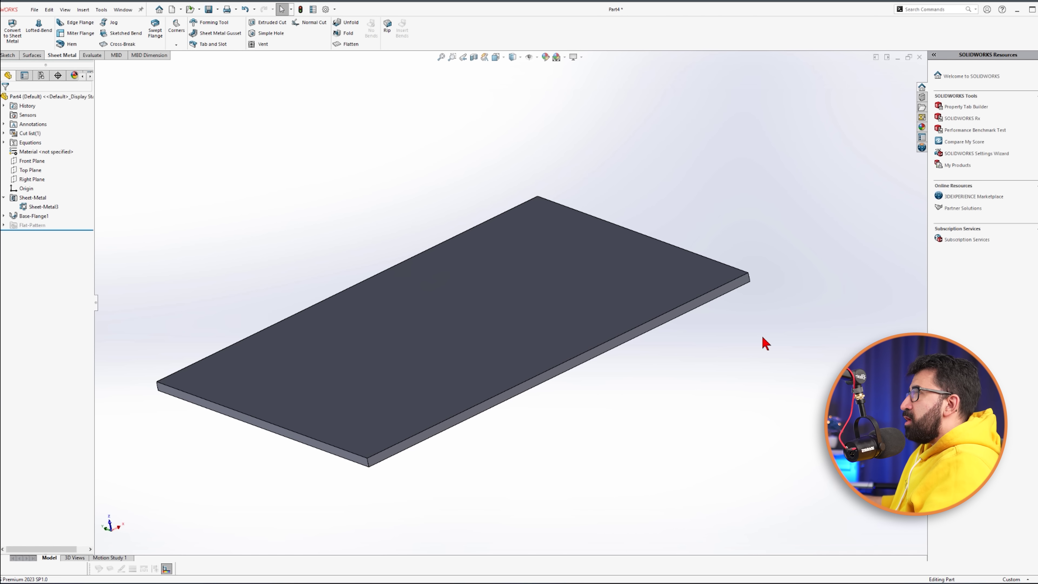
{"action": "middle_click_drag", "start_coordinate": [764, 343], "coordinate": [746, 341]}
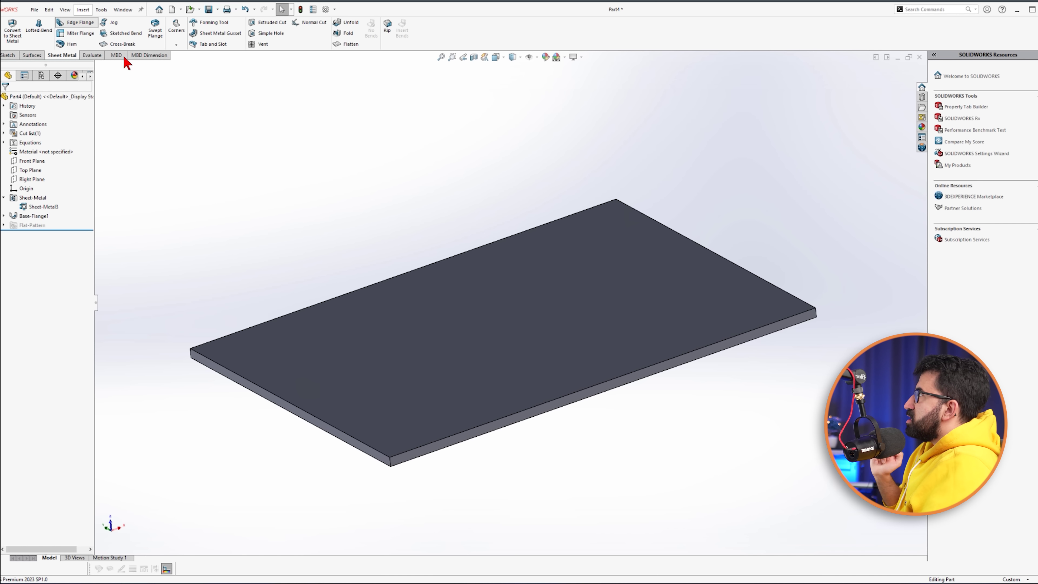
{"action": "left_click", "coordinate": [423, 267]}
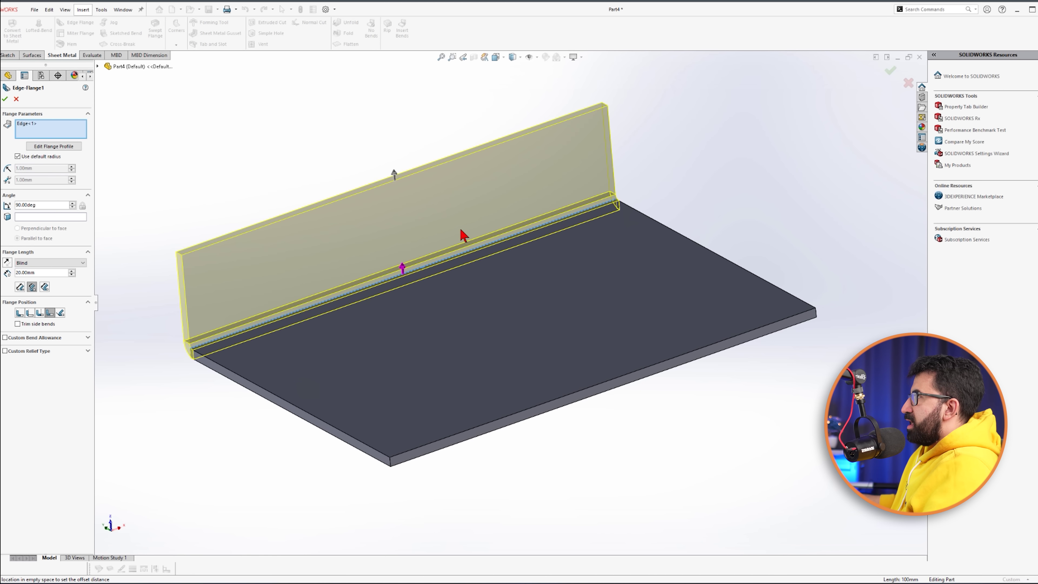
{"action": "middle_click_drag", "start_coordinate": [463, 232], "coordinate": [537, 324]}
{"action": "scroll", "coordinate": [477, 278], "scroll_direction": "down", "scroll_amount": 5}
{"action": "scroll", "coordinate": [461, 319], "scroll_direction": "up", "scroll_amount": 5}
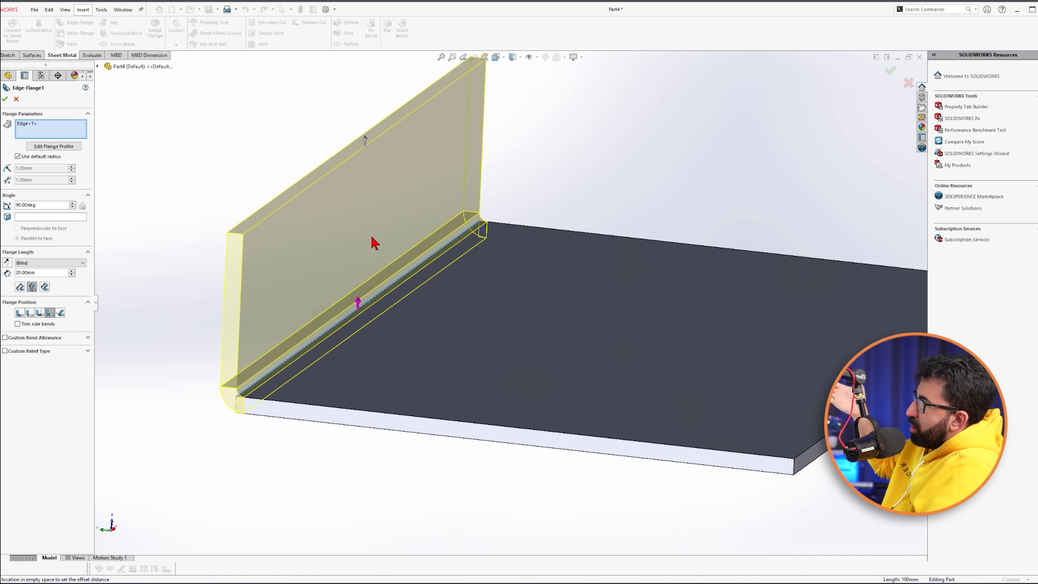
{"action": "left_click", "coordinate": [5, 100]}
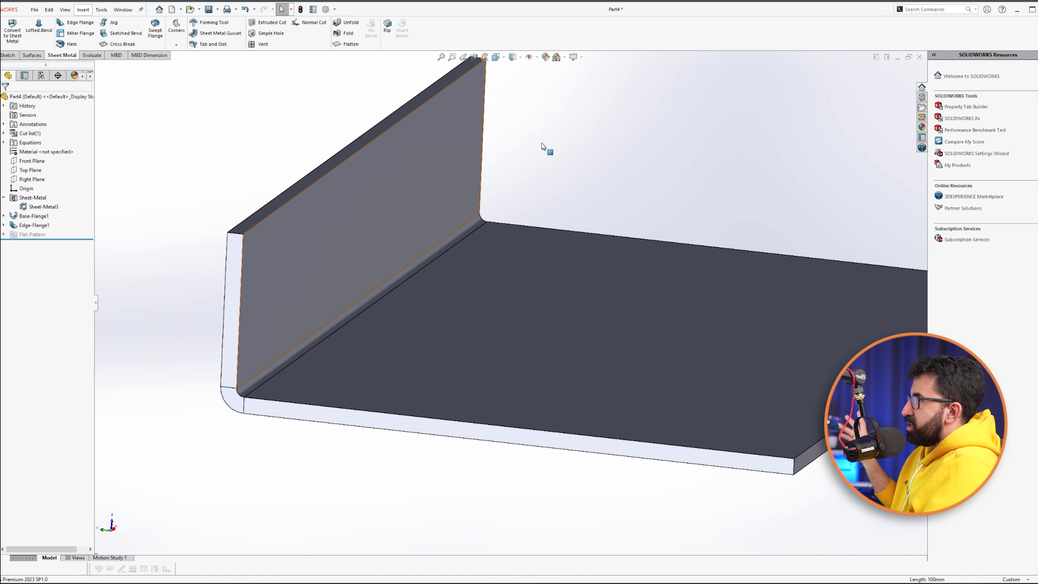
- Flatten the part to check its flat pattern, then refold it
{"action": "scroll", "coordinate": [530, 301], "scroll_direction": "up", "scroll_amount": 3}
{"action": "scroll", "coordinate": [533, 290], "scroll_direction": "down", "scroll_amount": 2}
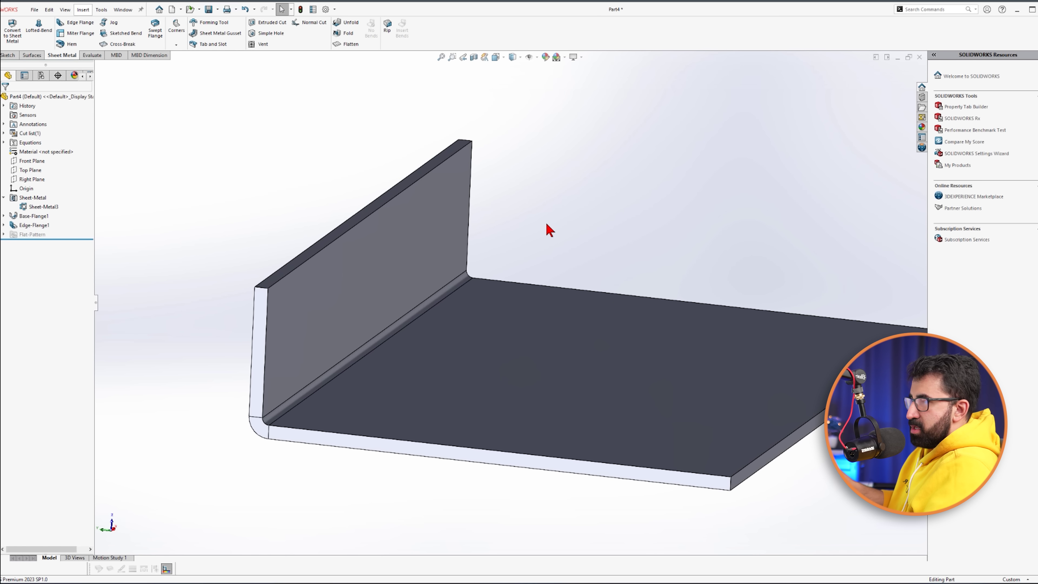
{"action": "left_click", "coordinate": [347, 44]}
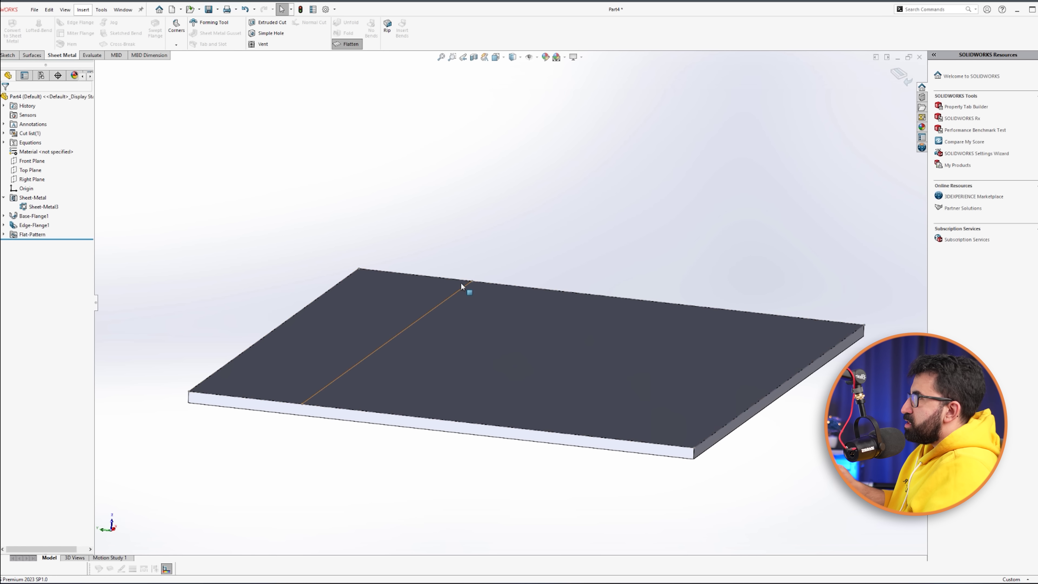
{"action": "left_click", "coordinate": [455, 298]}
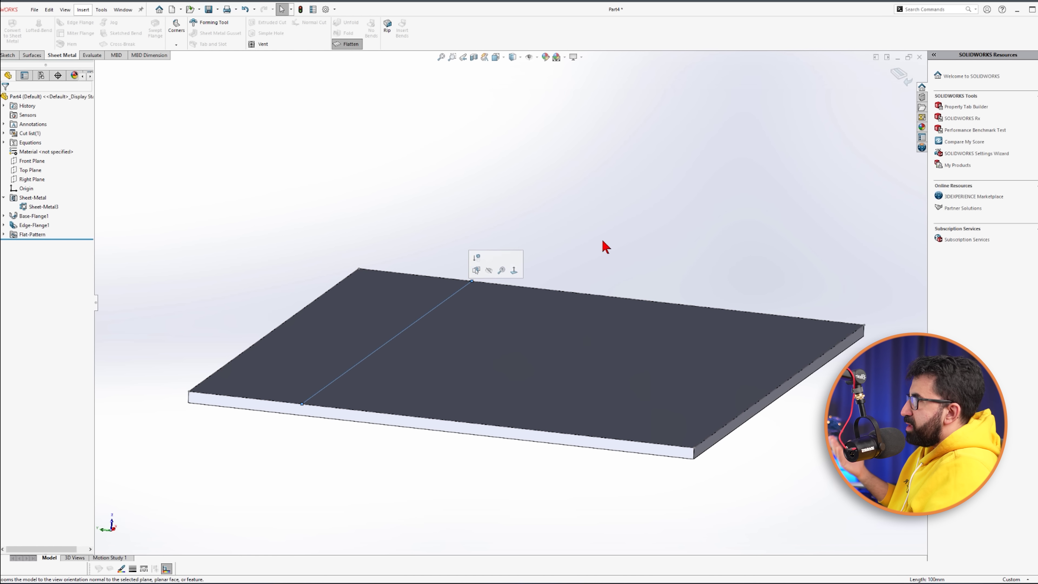
{"action": "left_click", "coordinate": [346, 44]}
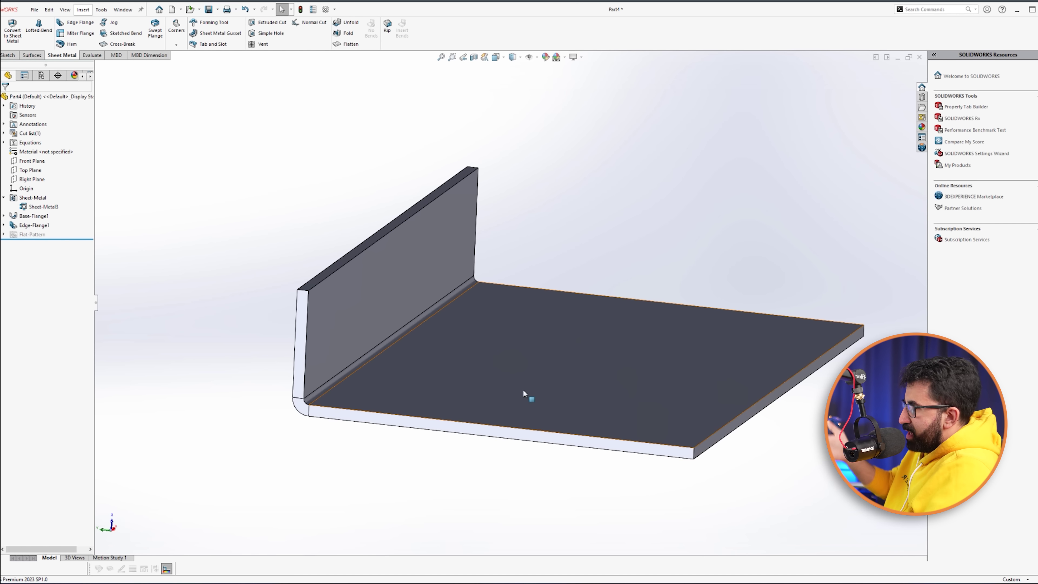
- Measure the bend face to confirm its 1 mm radius
{"action": "scroll", "coordinate": [348, 365], "scroll_direction": "down", "scroll_amount": 2}
{"action": "scroll", "coordinate": [348, 365], "scroll_direction": "down", "scroll_amount": 1}
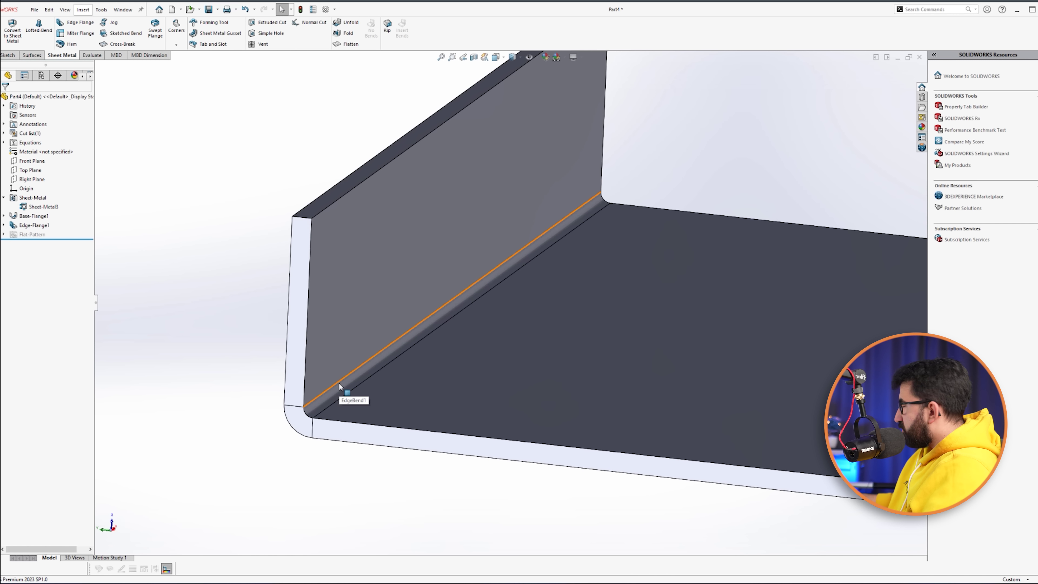
{"action": "key", "text": "m"}
{"action": "scroll", "coordinate": [413, 396], "scroll_direction": "down", "scroll_amount": 3}
{"action": "left_click", "coordinate": [413, 395]}
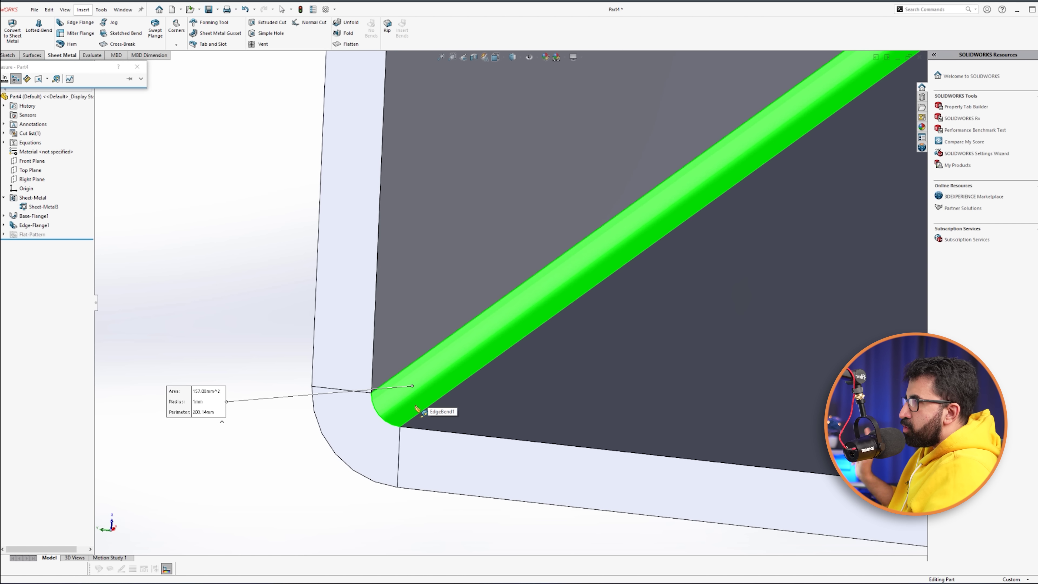
{"action": "left_click", "coordinate": [414, 516]}
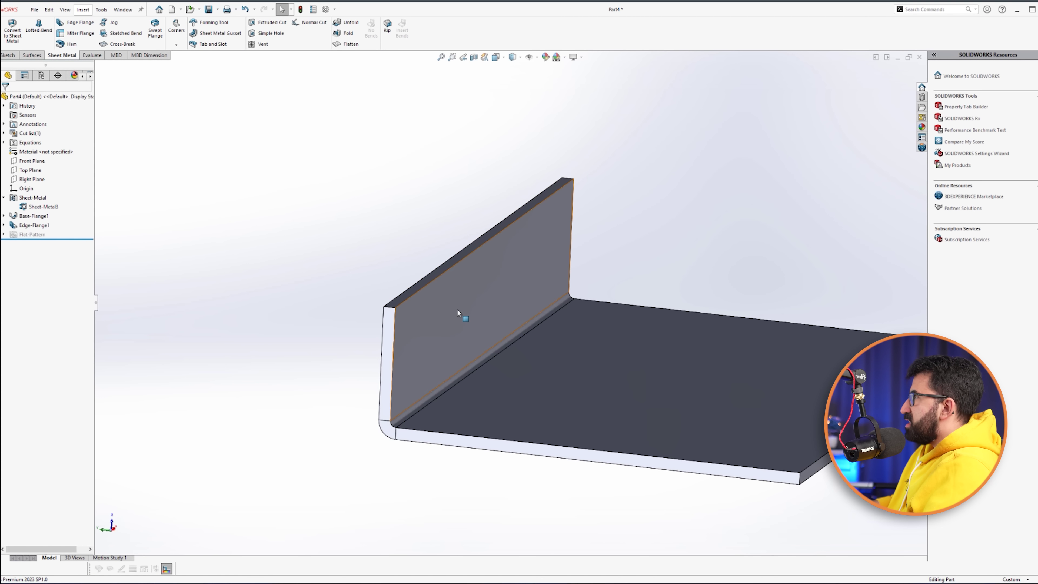
{"action": "left_click", "coordinate": [457, 311]}
{"action": "left_click", "coordinate": [480, 273]}
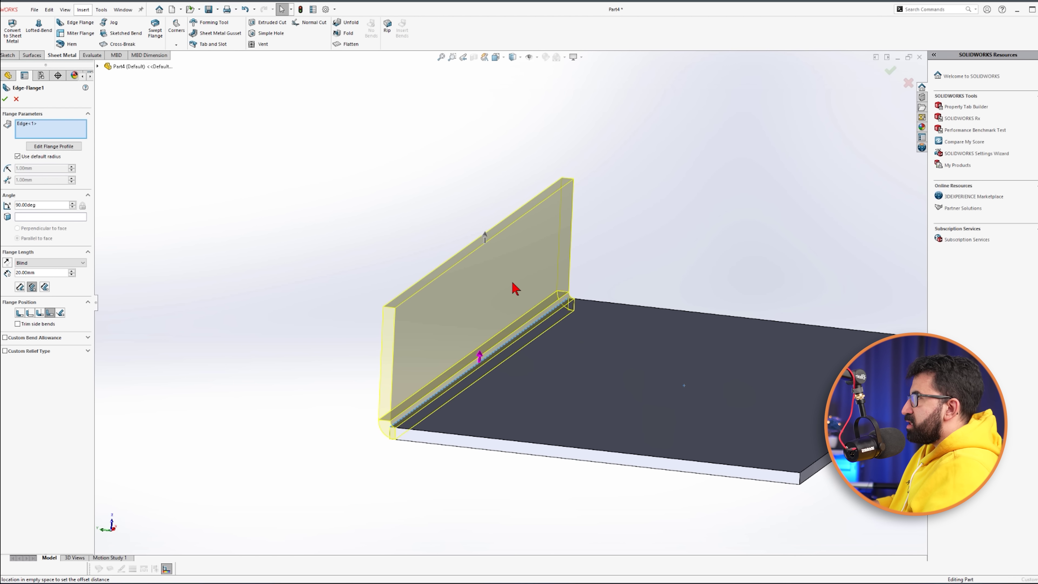
{"action": "scroll", "coordinate": [506, 330], "scroll_direction": "up", "scroll_amount": 1}
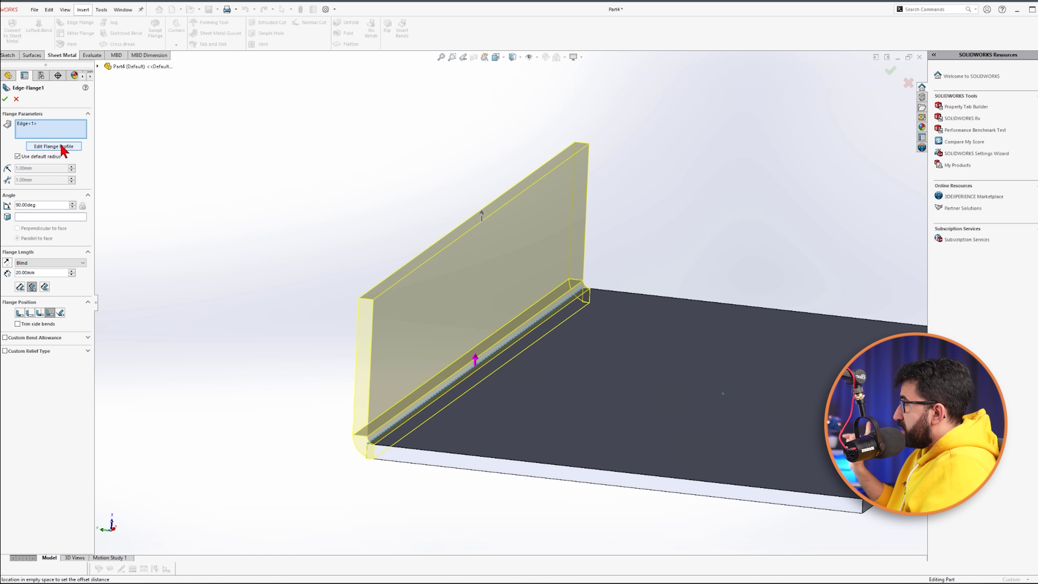
{"action": "key", "text": "Right"}
{"action": "key", "text": "Right"}
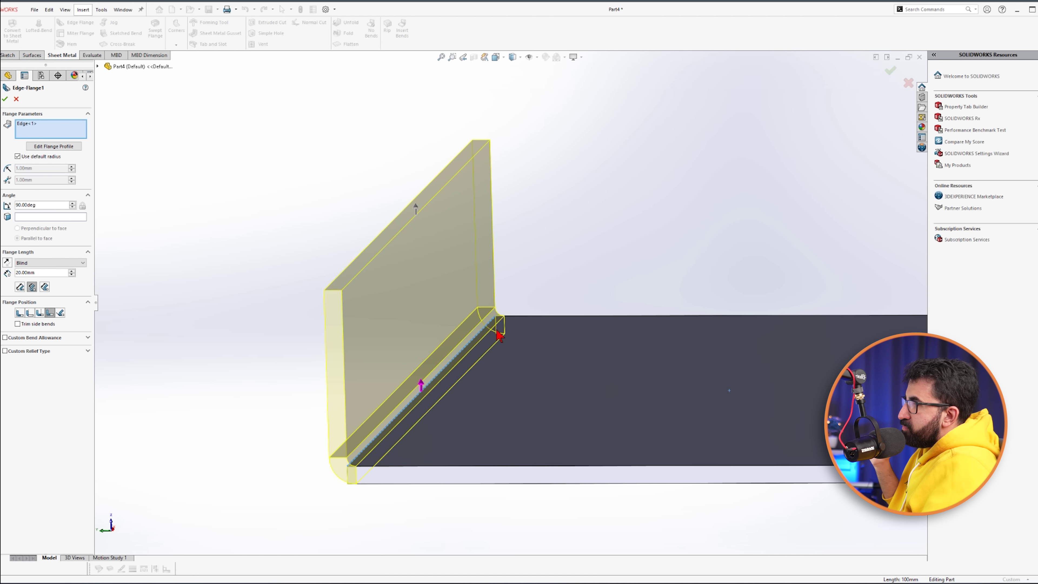
{"action": "scroll", "coordinate": [499, 335], "scroll_direction": "up", "scroll_amount": 5}
{"action": "middle_click_drag", "start_coordinate": [430, 389], "coordinate": [619, 185]}
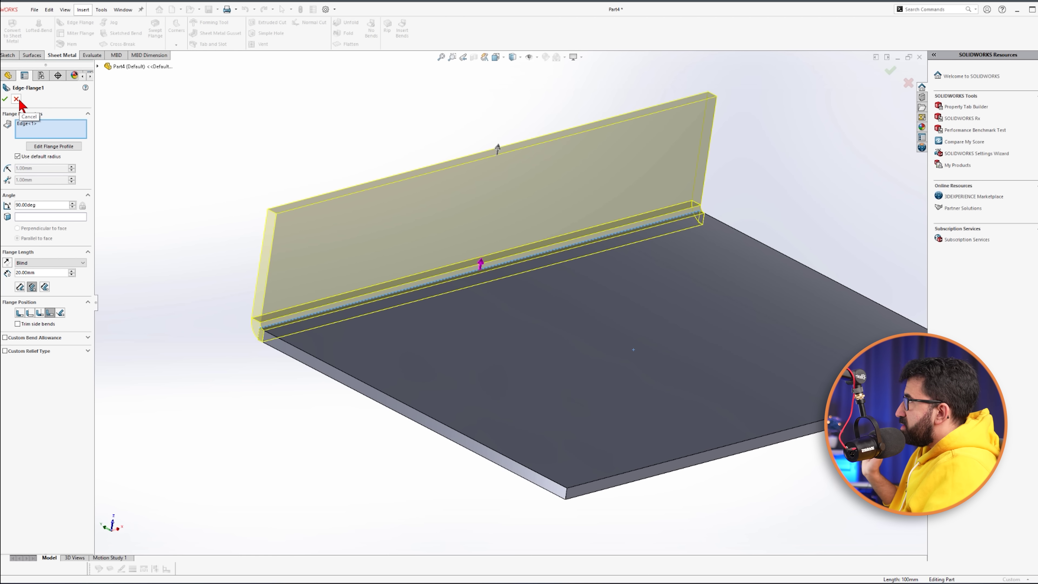
{"action": "scroll", "coordinate": [278, 311], "scroll_direction": "down", "scroll_amount": 5}
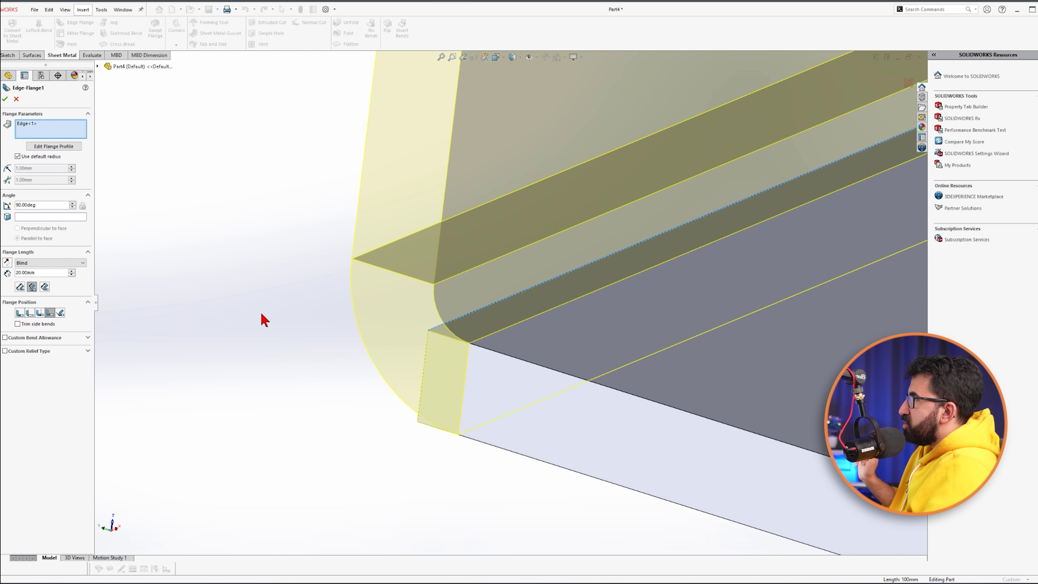
{"action": "scroll", "coordinate": [413, 385], "scroll_direction": "down", "scroll_amount": 4}
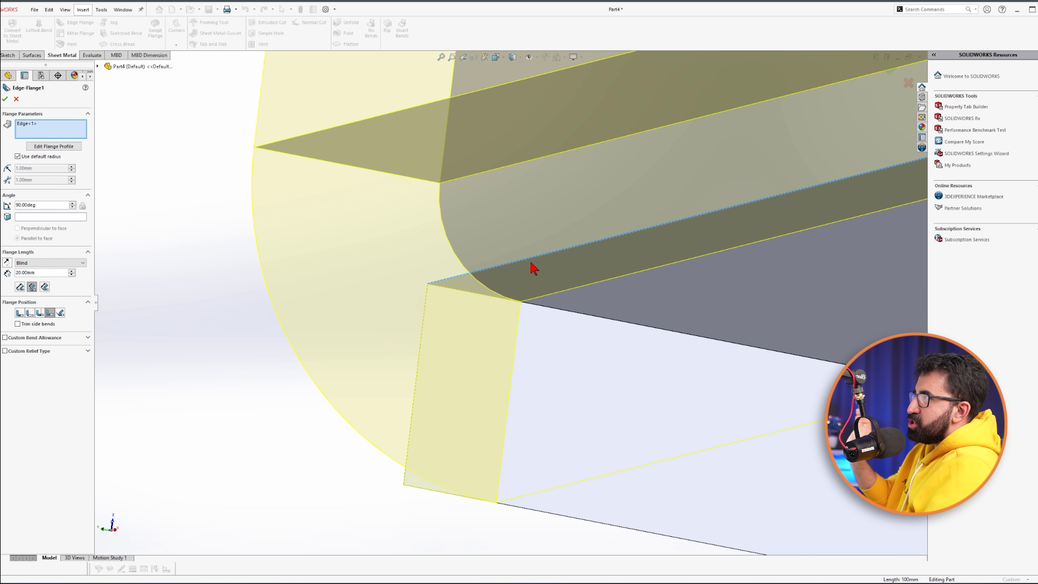
{"action": "scroll", "coordinate": [534, 294], "scroll_direction": "up", "scroll_amount": 5}
{"action": "scroll", "coordinate": [401, 425], "scroll_direction": "down", "scroll_amount": 4}
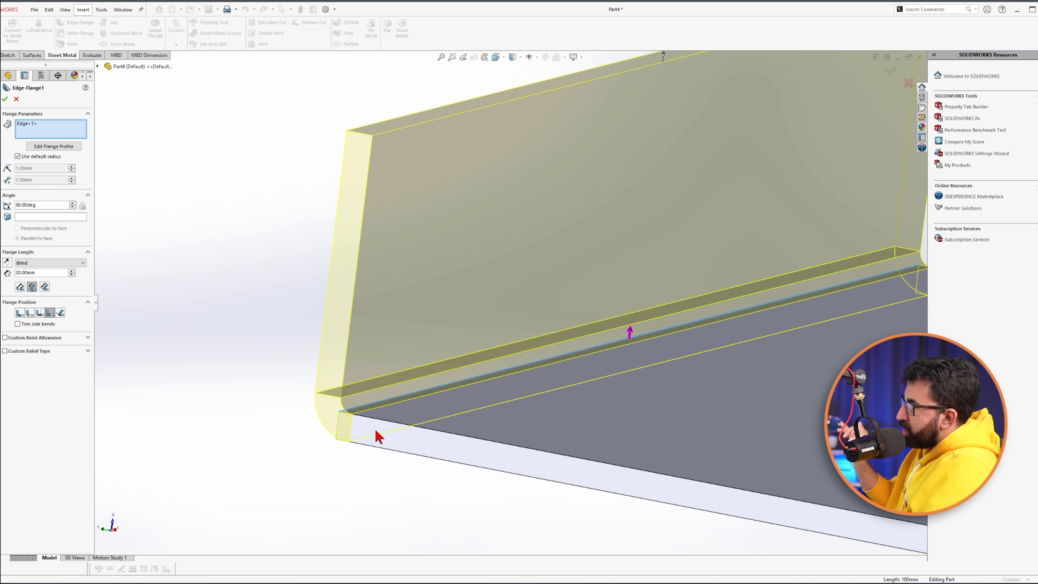
{"action": "scroll", "coordinate": [378, 436], "scroll_direction": "down", "scroll_amount": 3}
{"action": "left_click", "coordinate": [5, 99]}
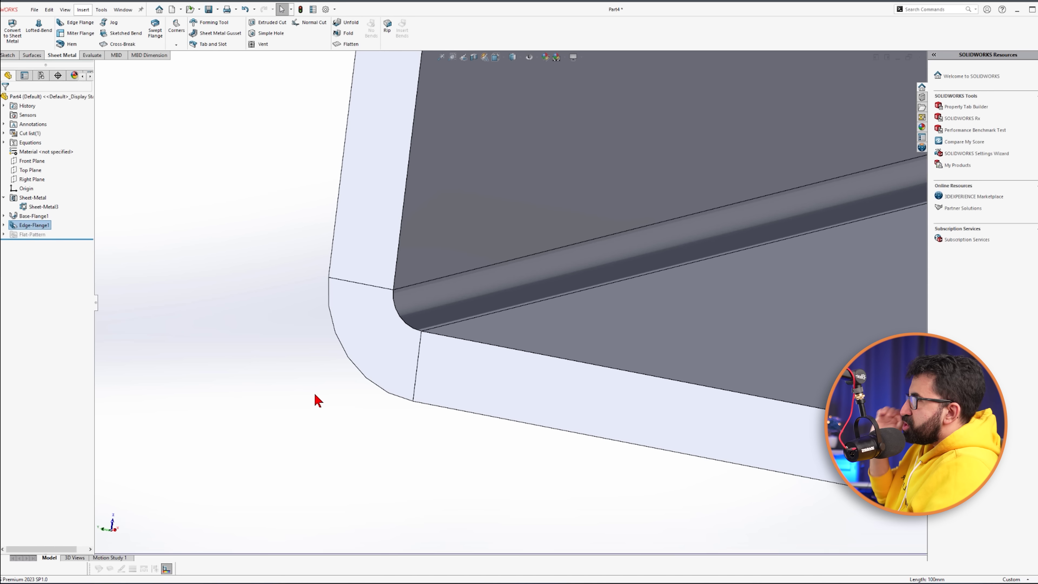
{"action": "left_click", "coordinate": [45, 225]}
- Delete Edge-Flange1 and inspect the remaining Base-Flange1 plate's thin edge
{"action": "key", "text": "Delete"}
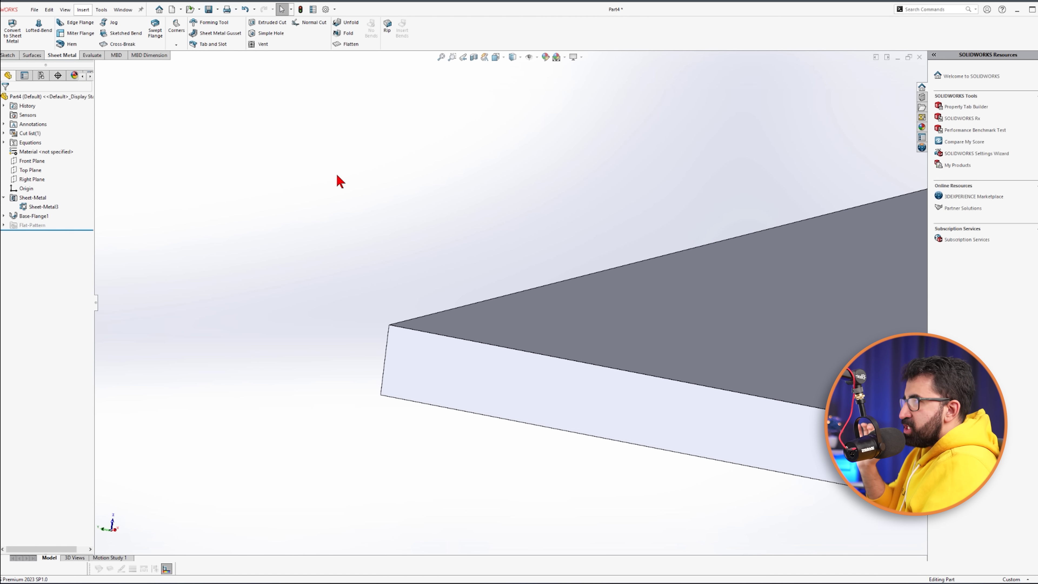
{"action": "scroll", "coordinate": [475, 377], "scroll_direction": "up", "scroll_amount": 4}
{"action": "scroll", "coordinate": [551, 334], "scroll_direction": "down", "scroll_amount": 6}
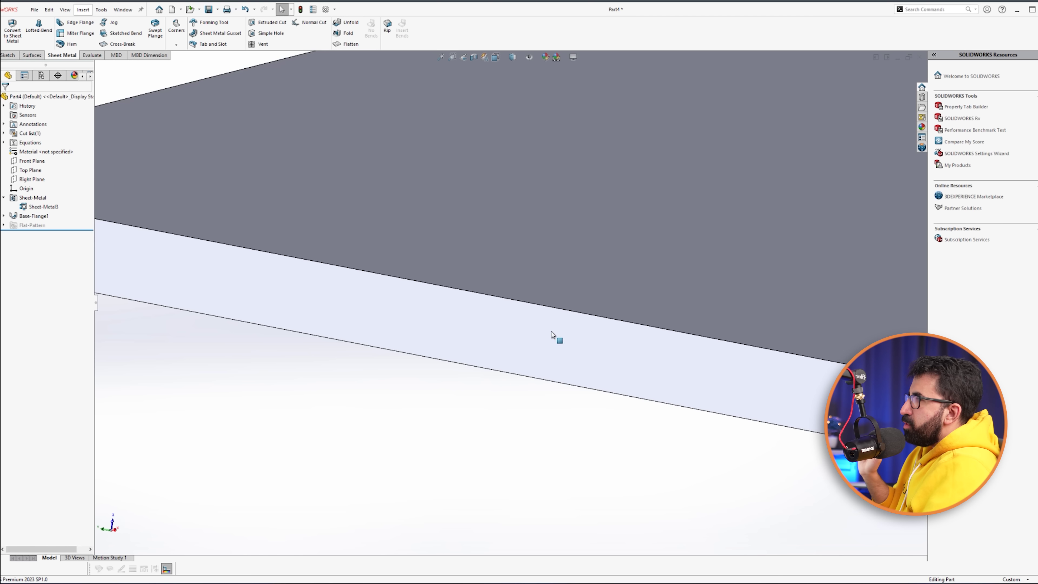
{"action": "left_click", "coordinate": [551, 332]}
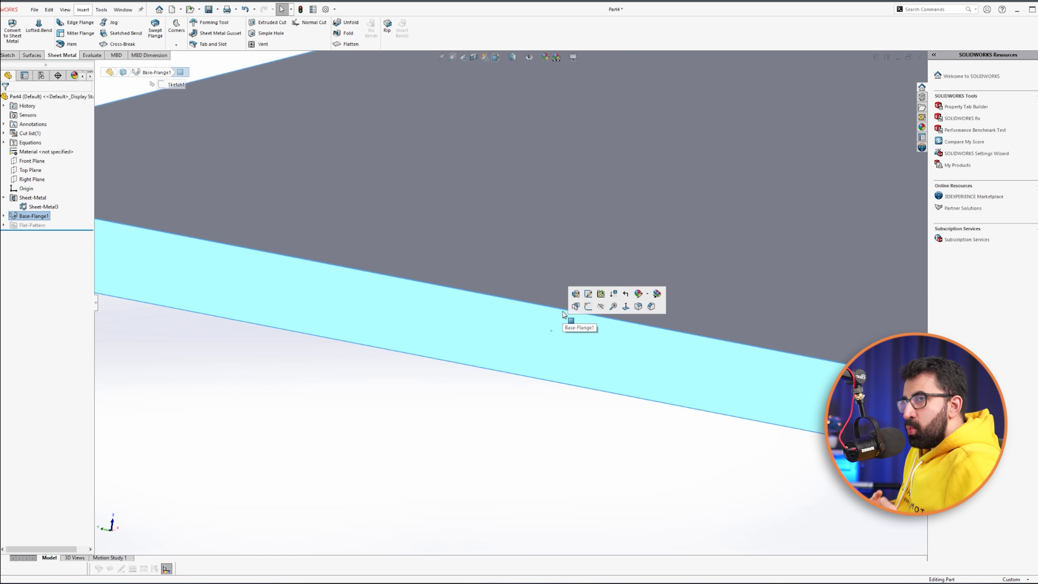
{"action": "scroll", "coordinate": [440, 503], "scroll_direction": "up", "scroll_amount": 5}
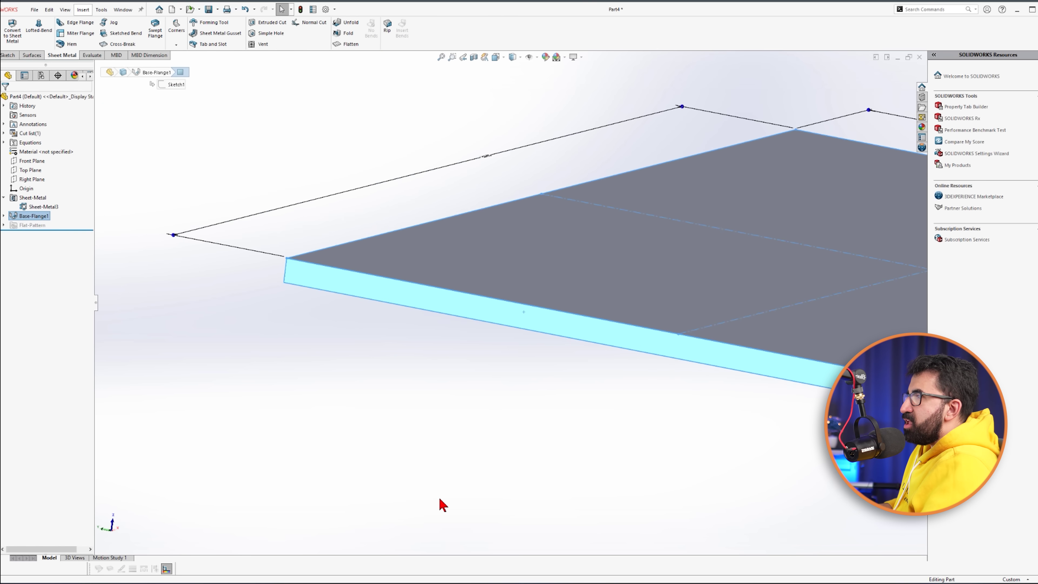
{"action": "left_click", "coordinate": [562, 398]}
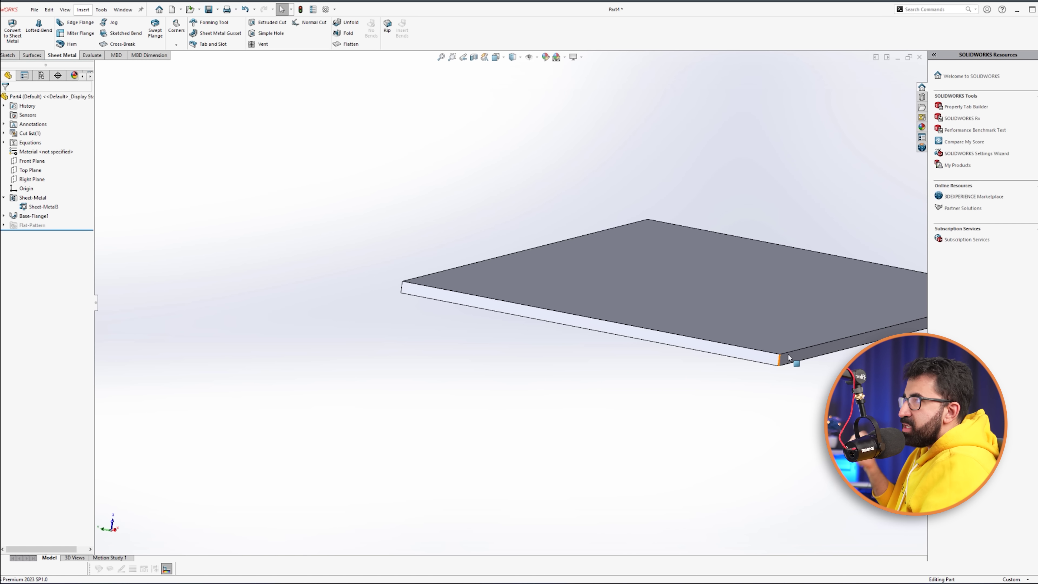
- Inspect the 2 mm plate's top face, then orbit to a tilted isometric view
{"action": "scroll", "coordinate": [754, 302], "scroll_direction": "down", "scroll_amount": 3}
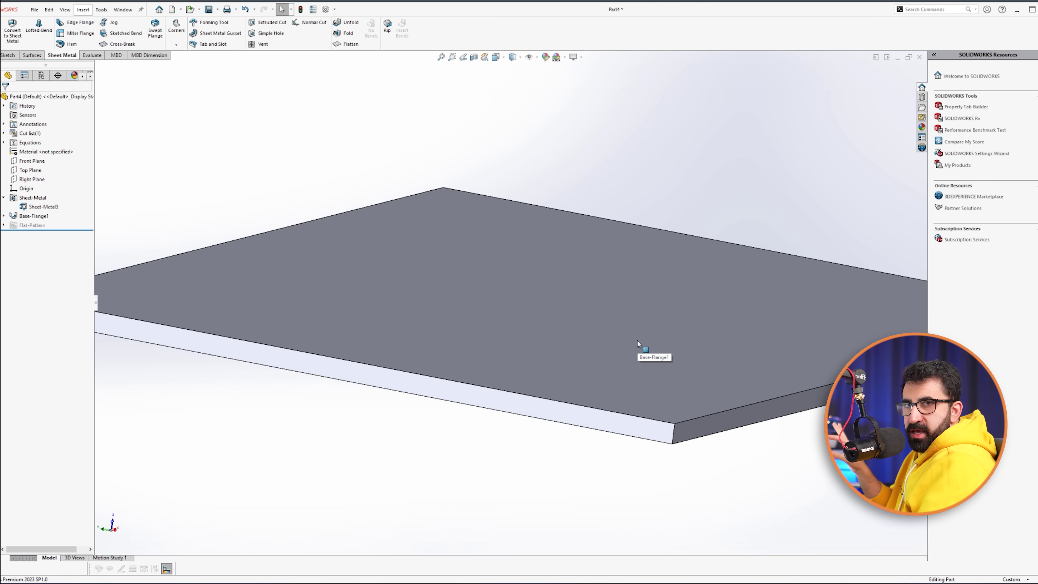
{"action": "scroll", "coordinate": [572, 277], "scroll_direction": "up", "scroll_amount": 3}
{"action": "middle_click_drag", "start_coordinate": [571, 276], "coordinate": [607, 240]}
{"action": "left_click", "coordinate": [606, 240]}
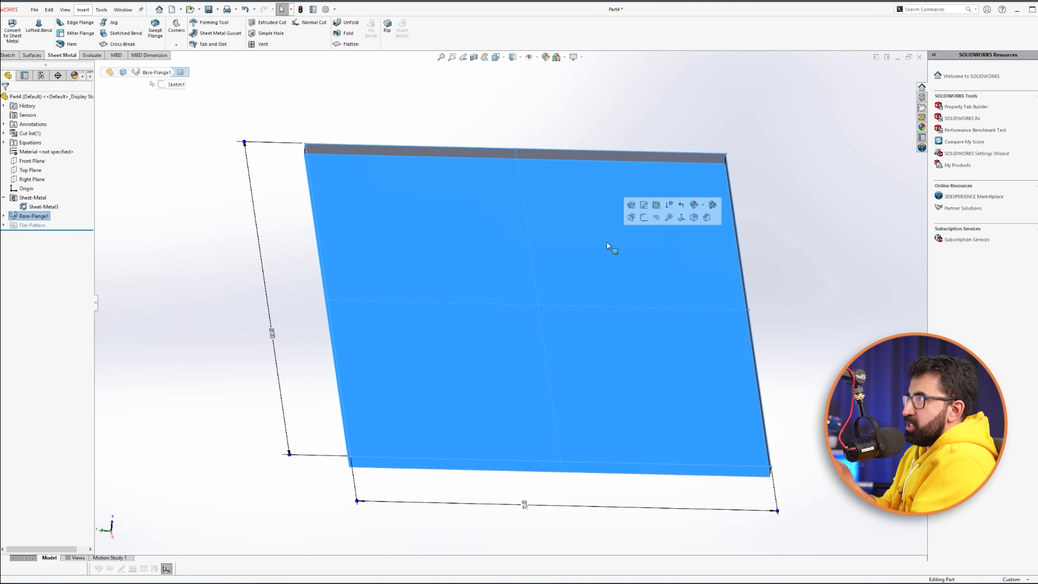
{"action": "key", "text": "Escape"}
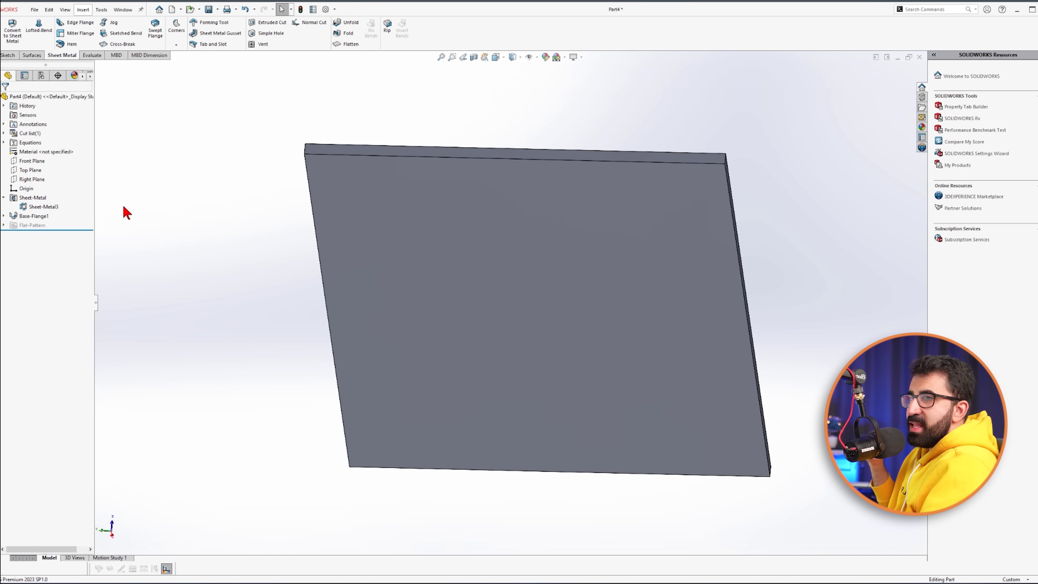
{"action": "middle_click_drag", "start_coordinate": [490, 229], "coordinate": [275, 440]}
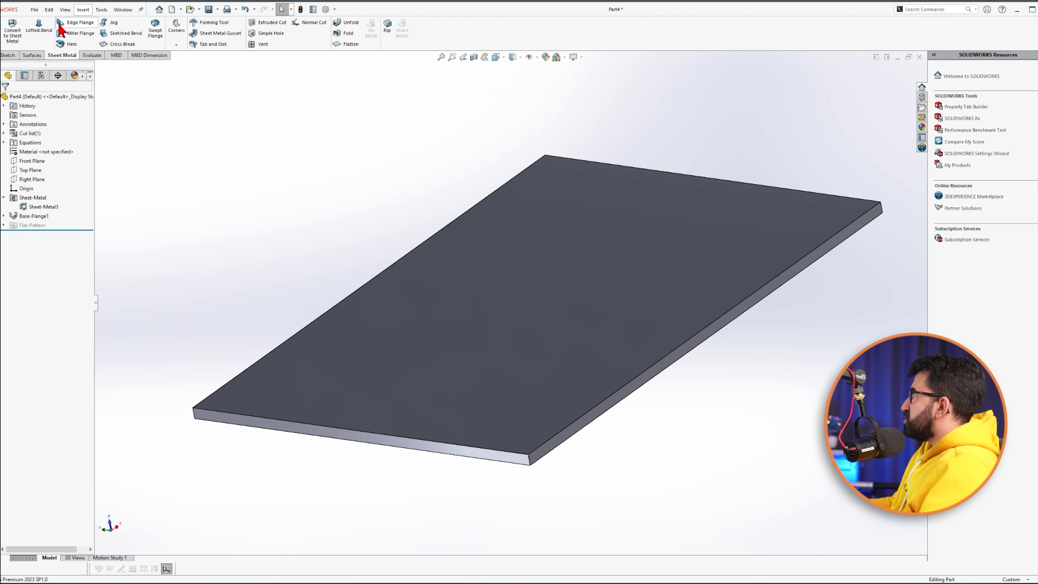
- Start a new edge flange on the plate's corner edge with a 24 mm preview length
{"action": "left_click", "coordinate": [66, 23]}
{"action": "scroll", "coordinate": [360, 337], "scroll_direction": "down", "scroll_amount": 3}
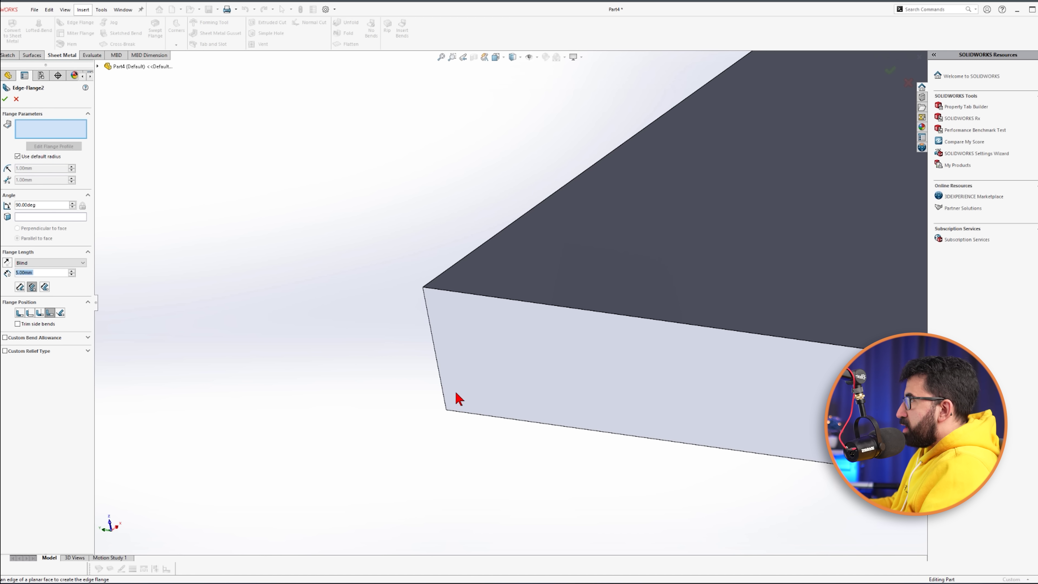
{"action": "middle_click_drag", "start_coordinate": [477, 393], "coordinate": [440, 363]}
{"action": "left_click", "coordinate": [440, 362]}
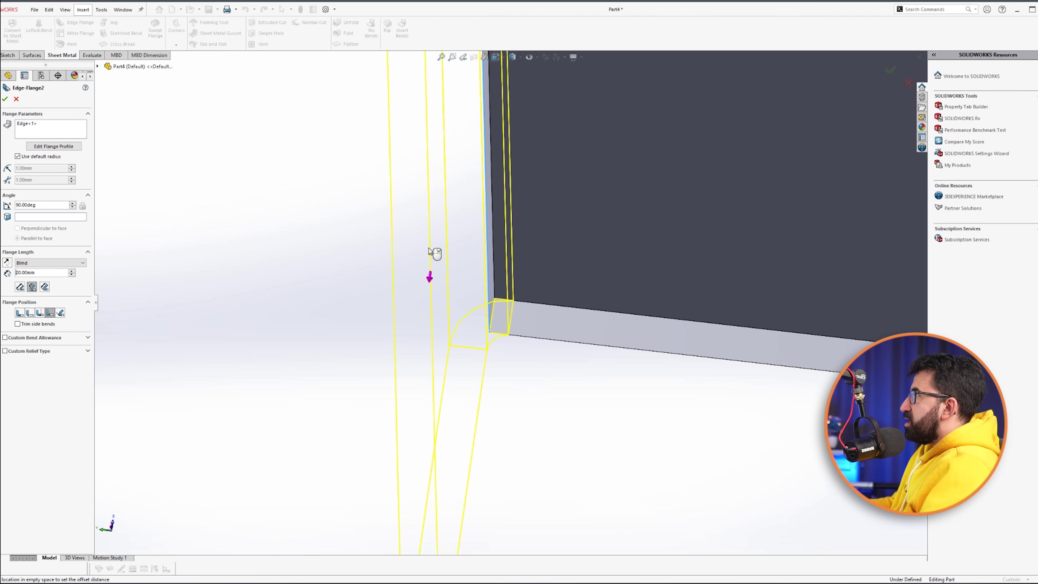
{"action": "scroll", "coordinate": [450, 278], "scroll_direction": "up", "scroll_amount": 5}
{"action": "middle_click_drag", "start_coordinate": [472, 304], "coordinate": [403, 179]}
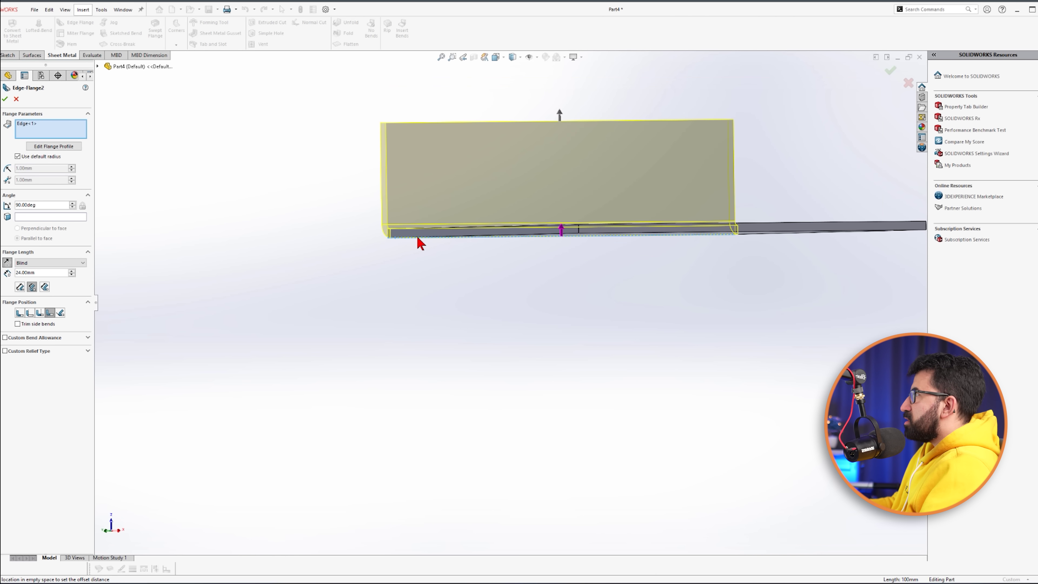
{"action": "scroll", "coordinate": [418, 242], "scroll_direction": "down", "scroll_amount": 5}
{"action": "scroll", "coordinate": [613, 283], "scroll_direction": "up", "scroll_amount": 5}
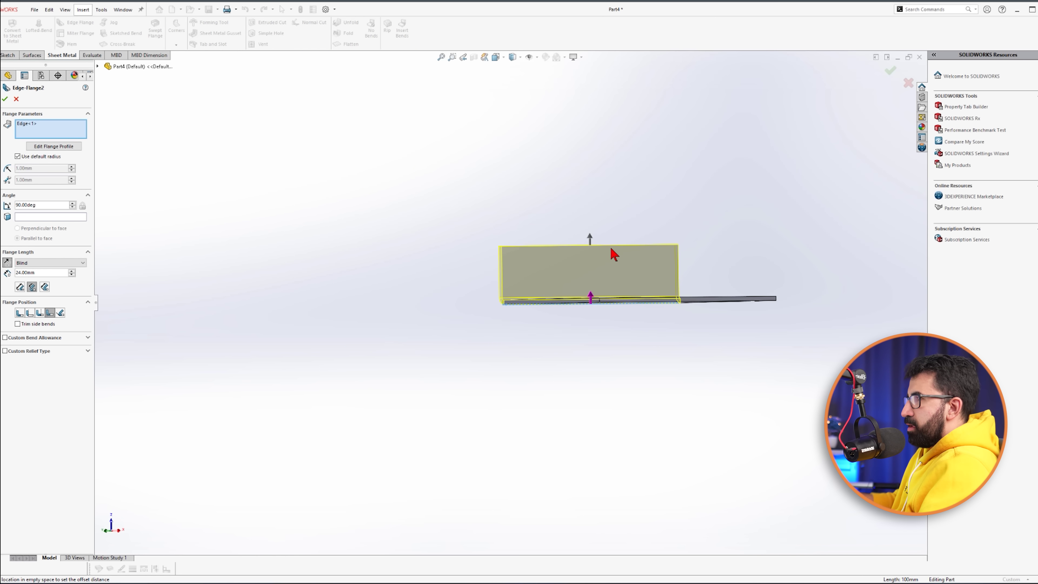
{"action": "scroll", "coordinate": [618, 306], "scroll_direction": "down", "scroll_amount": 3}
{"action": "middle_click_drag", "start_coordinate": [618, 306], "coordinate": [591, 333]}
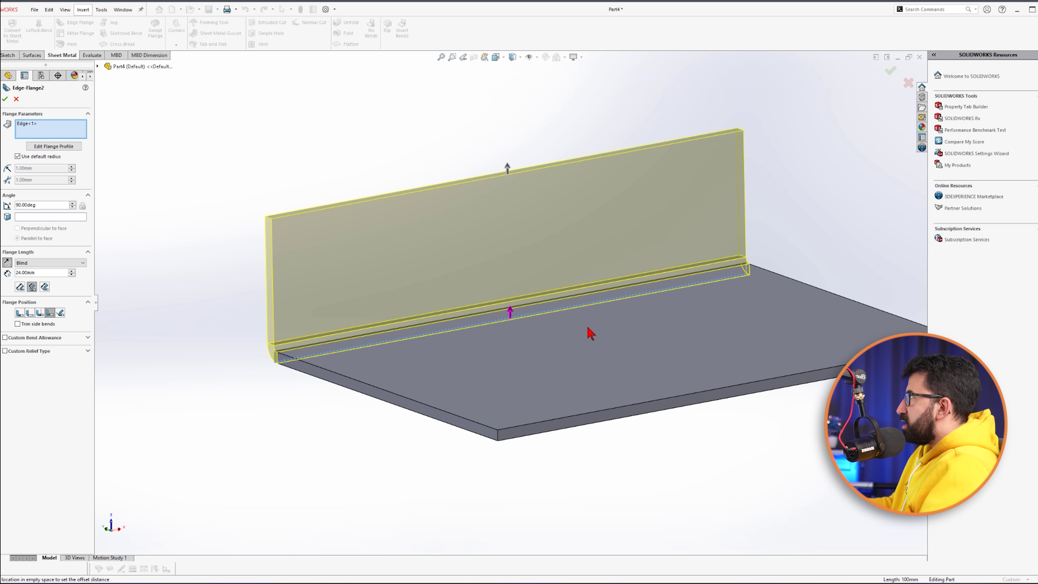
- Pull both sides of the flange profile sketch inward to form a short tab
{"action": "left_click", "coordinate": [53, 146]}
{"action": "scroll", "coordinate": [615, 276], "scroll_direction": "down", "scroll_amount": 2}
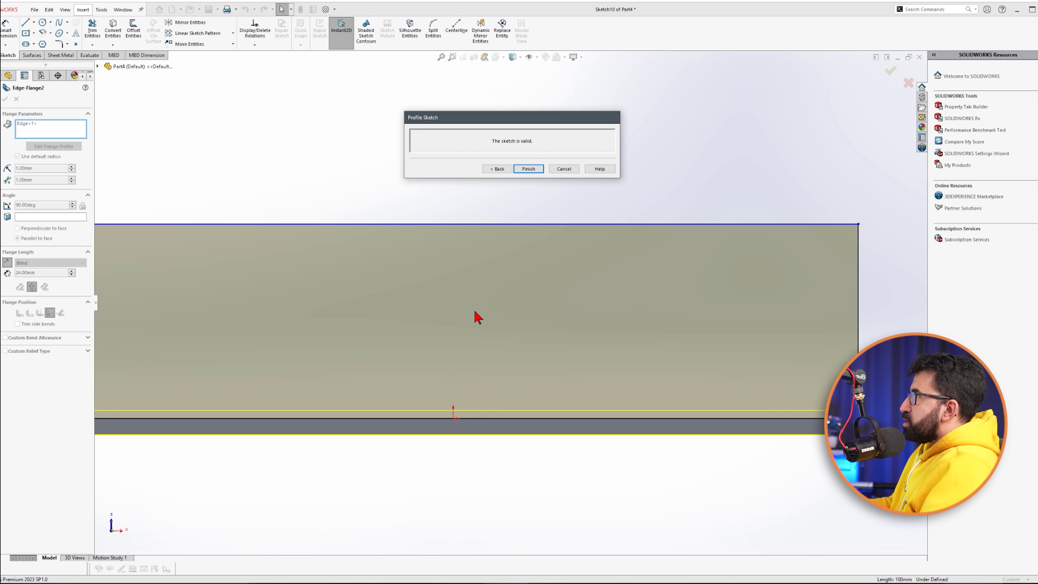
{"action": "scroll", "coordinate": [454, 345], "scroll_direction": "up", "scroll_amount": 2}
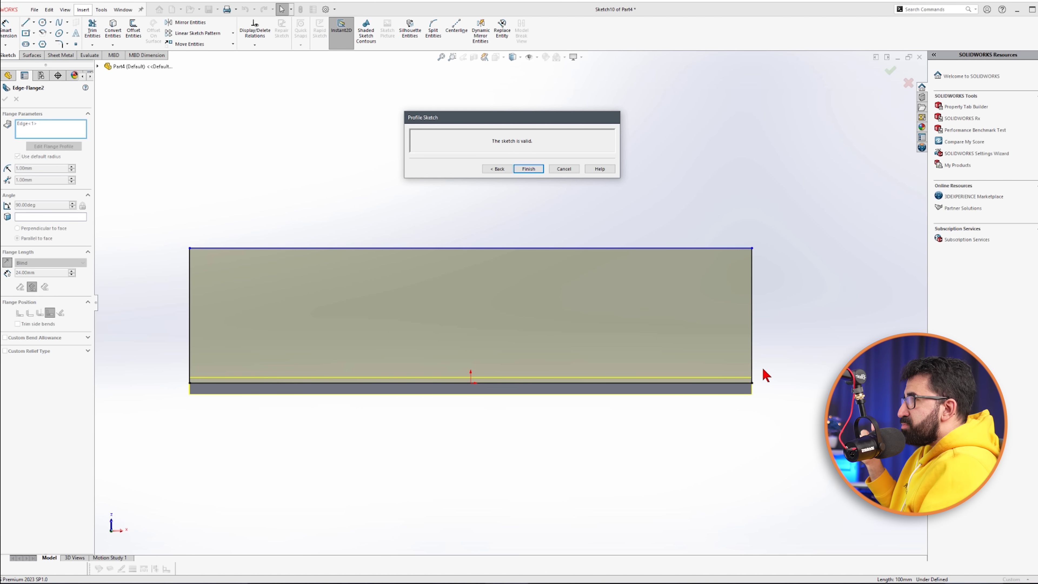
{"action": "left_click_drag", "start_coordinate": [752, 366], "coordinate": [393, 355]}
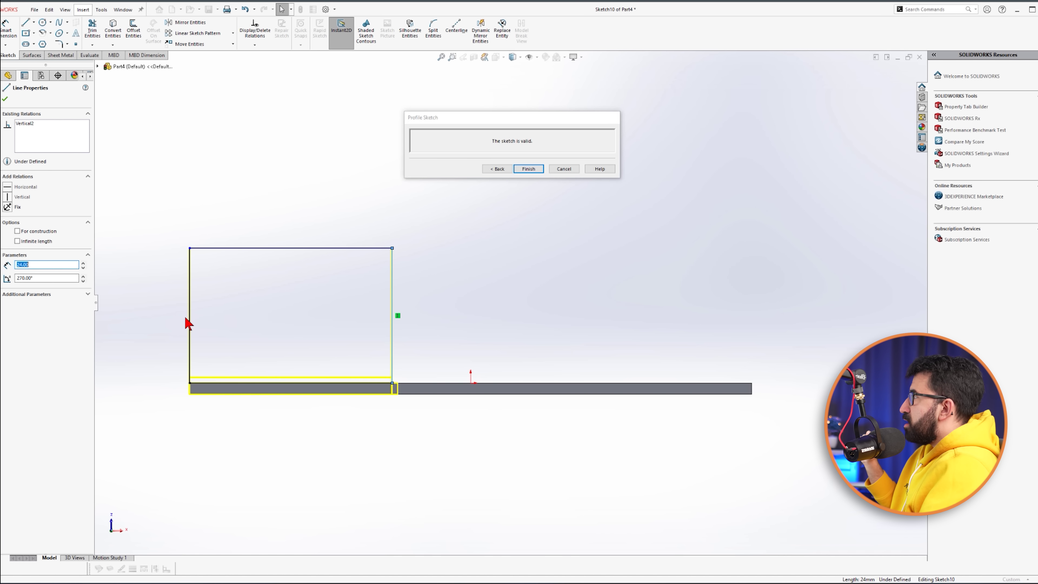
{"action": "left_click_drag", "start_coordinate": [189, 322], "coordinate": [273, 319]}
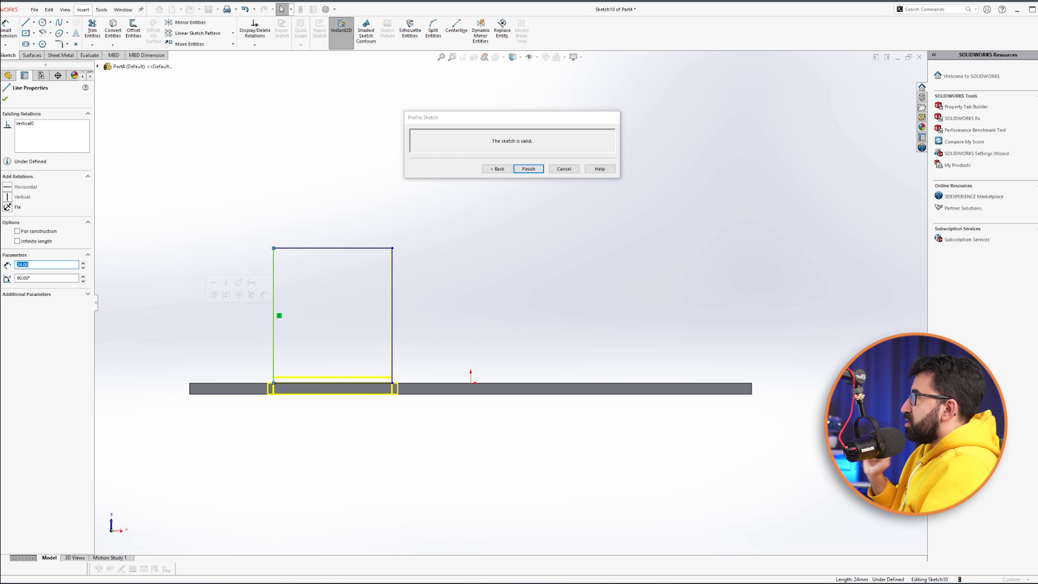
{"action": "left_click", "coordinate": [533, 169]}
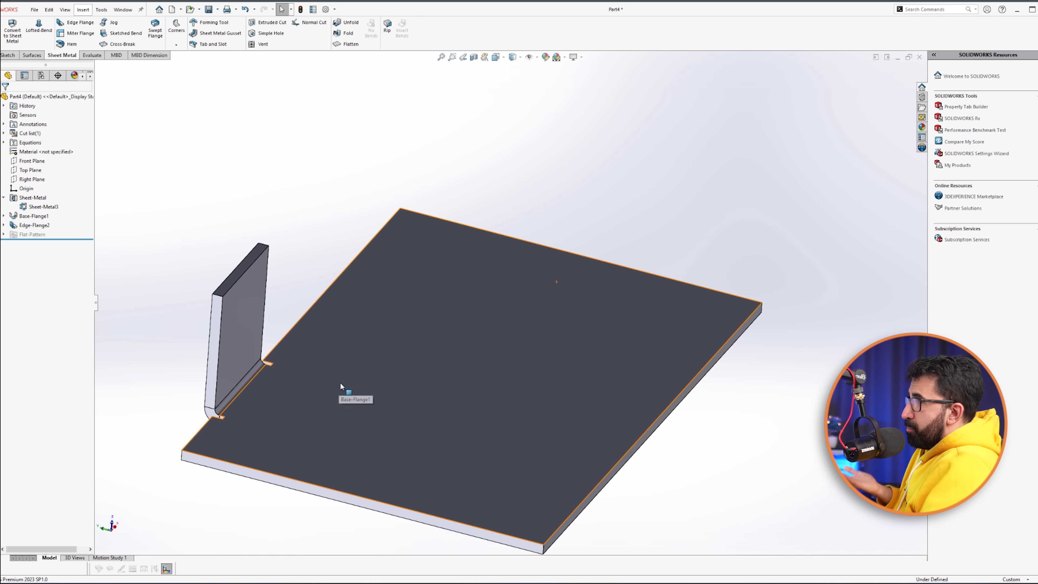
- In Edge-Flange2's sketch, dimension the tab's left line 15 mm from the plate end
{"action": "scroll", "coordinate": [250, 390], "scroll_direction": "down", "scroll_amount": 5}
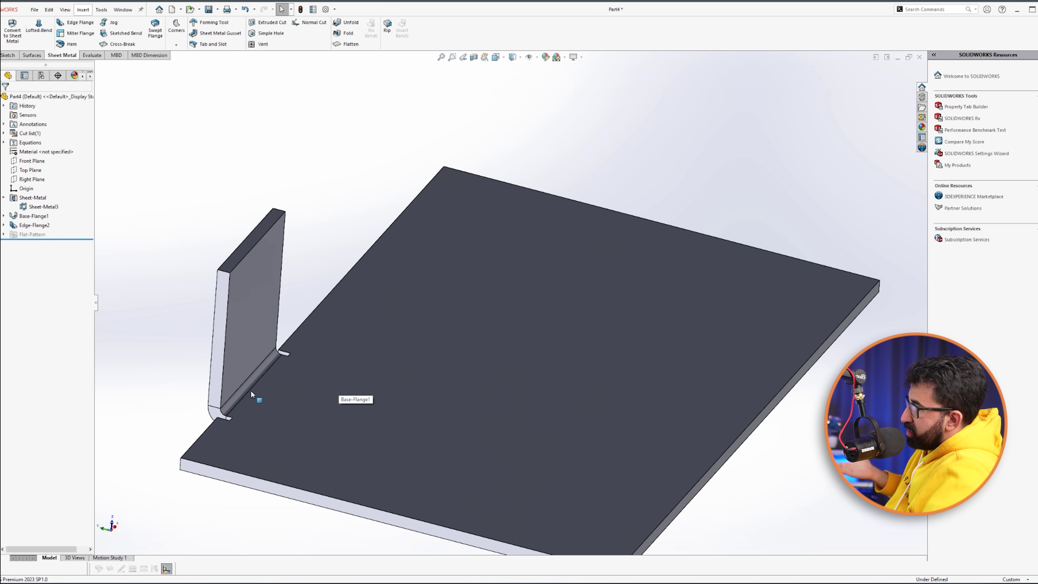
{"action": "scroll", "coordinate": [388, 323], "scroll_direction": "up", "scroll_amount": 2}
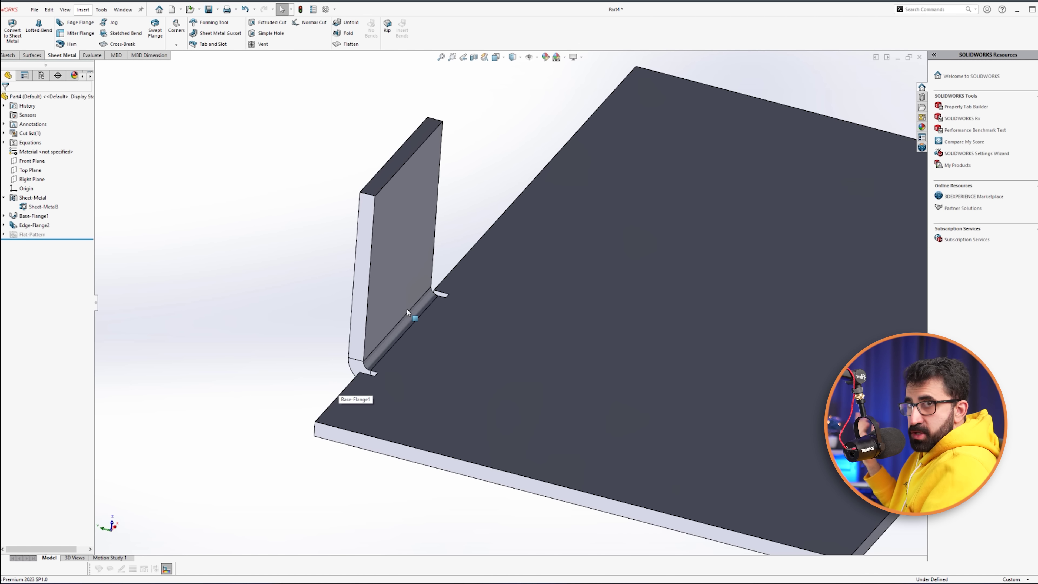
{"action": "left_click", "coordinate": [31, 227]}
{"action": "left_click", "coordinate": [48, 209]}
{"action": "left_click", "coordinate": [230, 303]}
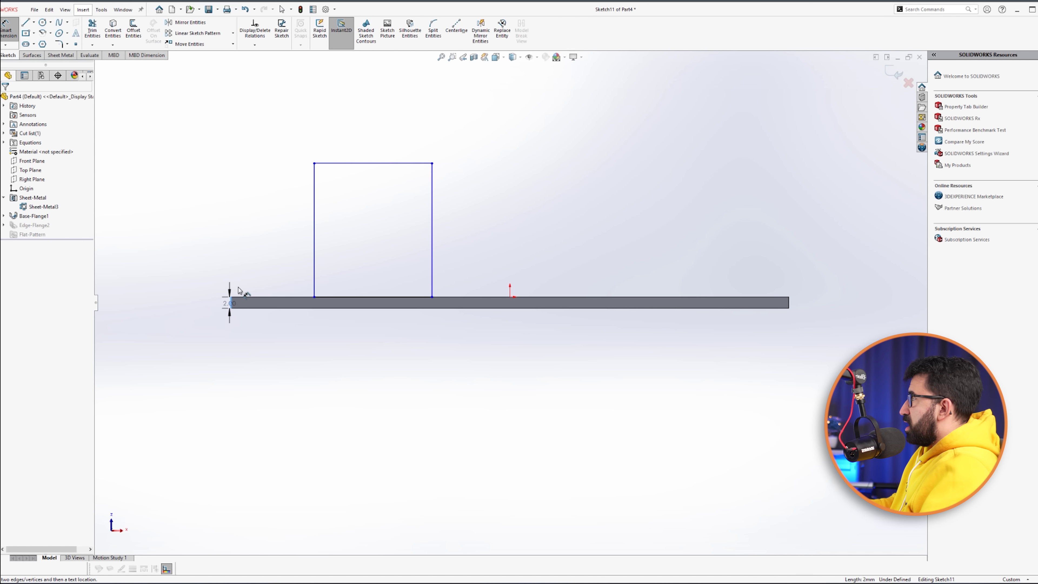
{"action": "left_click", "coordinate": [314, 252]}
{"action": "left_click", "coordinate": [302, 250]}
{"action": "type", "text": "15"}
{"action": "key", "text": "Return"}
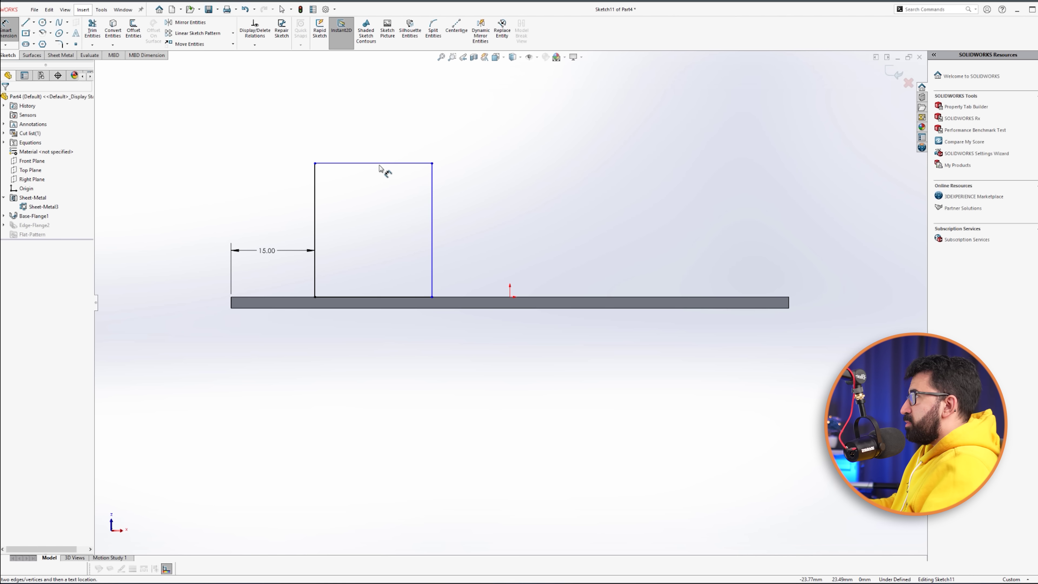
- Dimension the tab's top line 20 mm wide and exit the sketch to rebuild
{"action": "left_click", "coordinate": [381, 163]}
{"action": "left_click", "coordinate": [386, 138]}
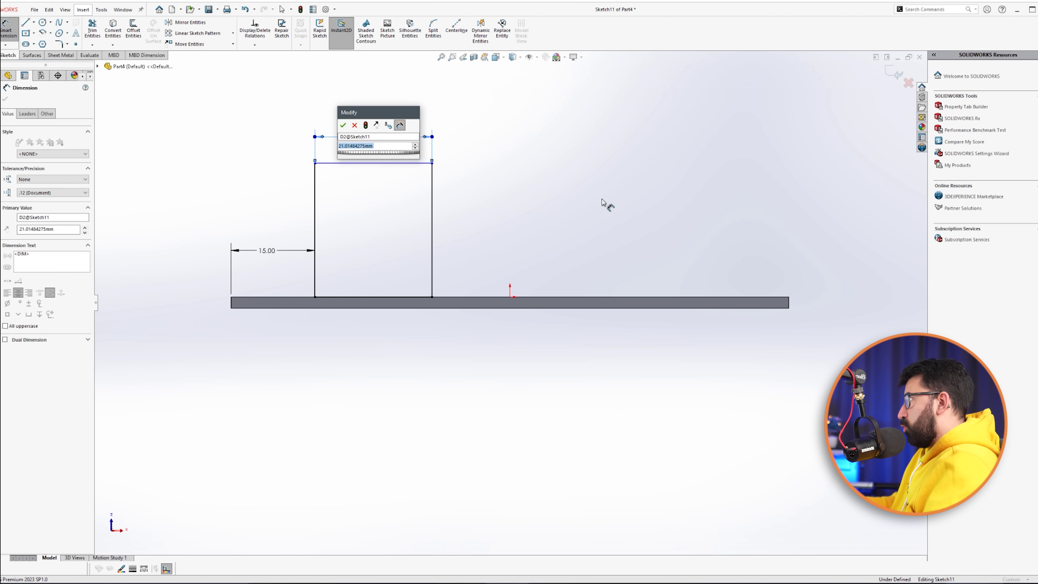
{"action": "type", "text": "20"}
{"action": "key", "text": "Return"}
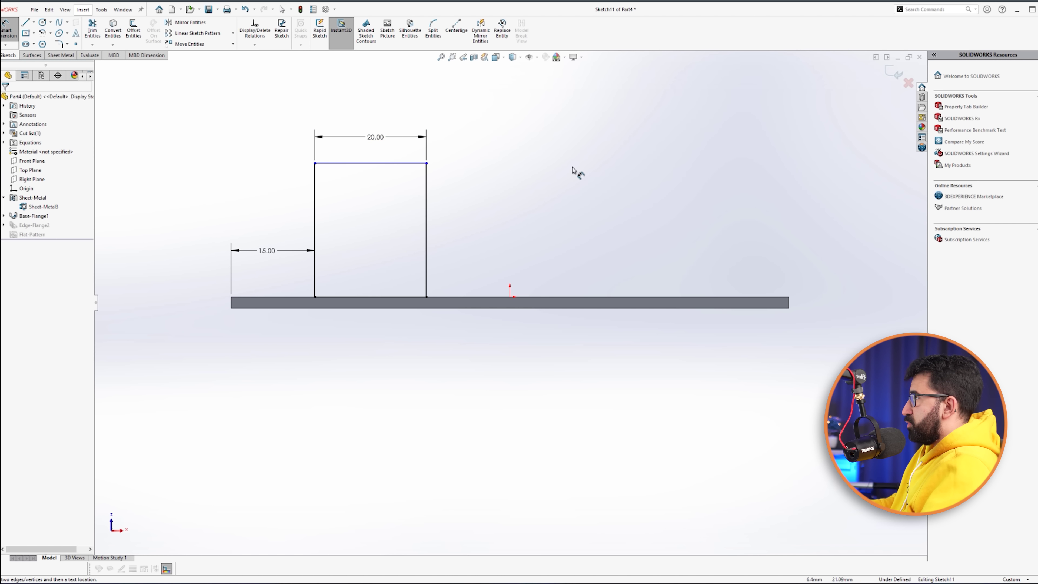
{"action": "left_click", "coordinate": [895, 75]}
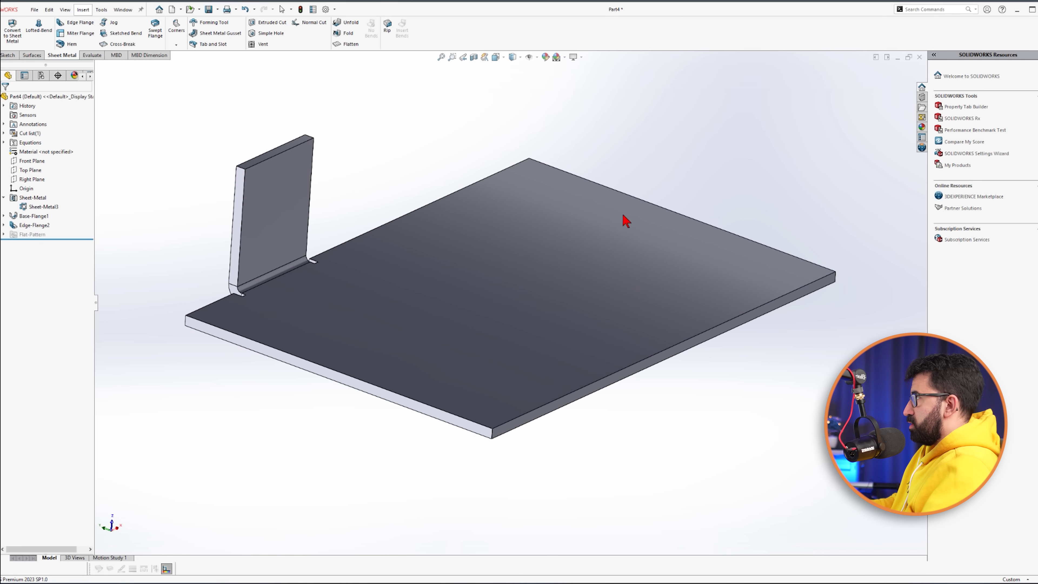
{"action": "scroll", "coordinate": [420, 322], "scroll_direction": "down", "scroll_amount": 5}
{"action": "scroll", "coordinate": [419, 322], "scroll_direction": "up", "scroll_amount": 4}
{"action": "left_click", "coordinate": [34, 224]}
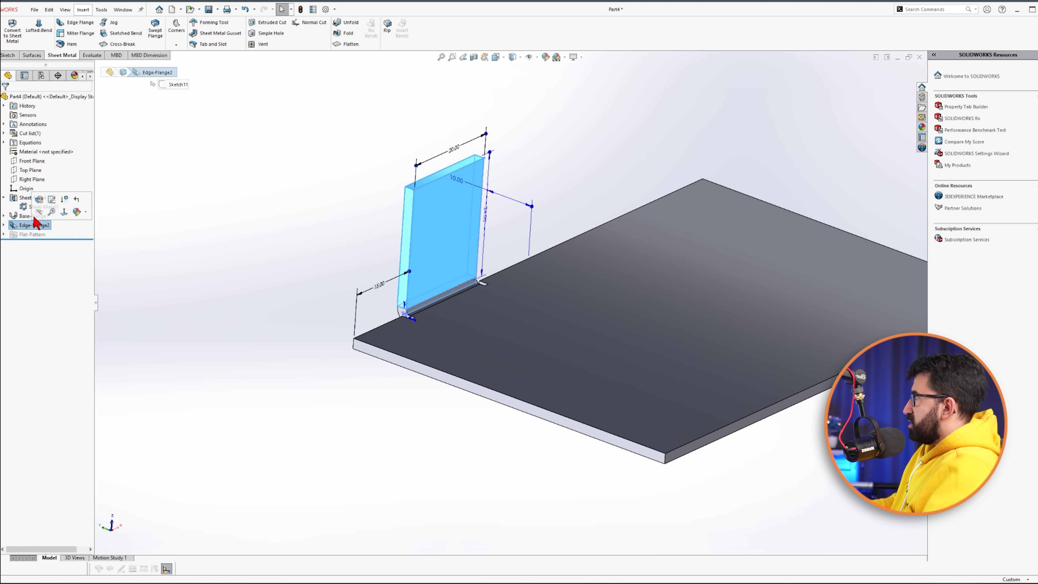
{"action": "key", "text": "Escape"}
{"action": "scroll", "coordinate": [441, 302], "scroll_direction": "down", "scroll_amount": 6}
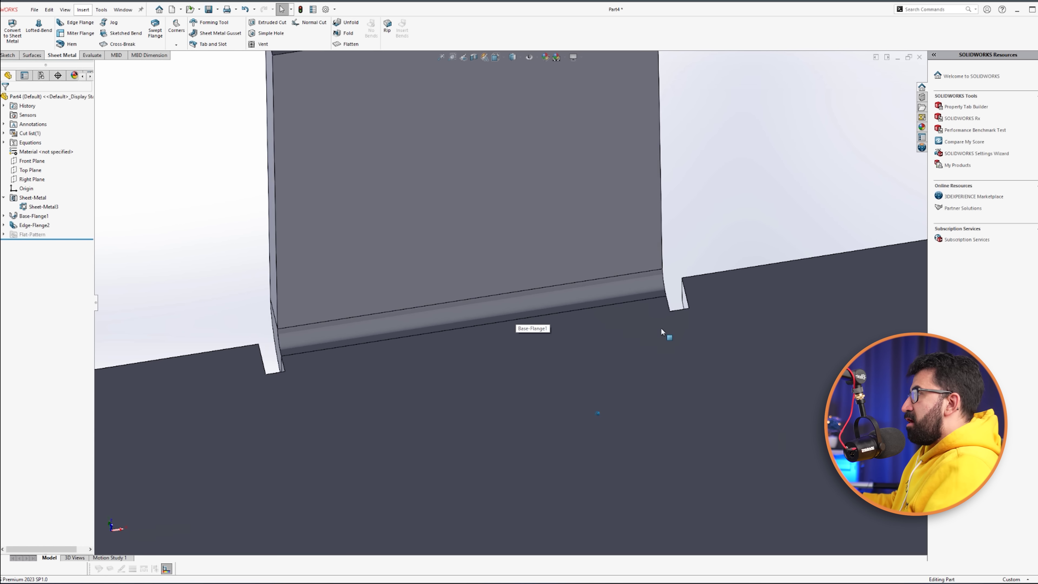
{"action": "scroll", "coordinate": [661, 329], "scroll_direction": "up", "scroll_amount": 5}
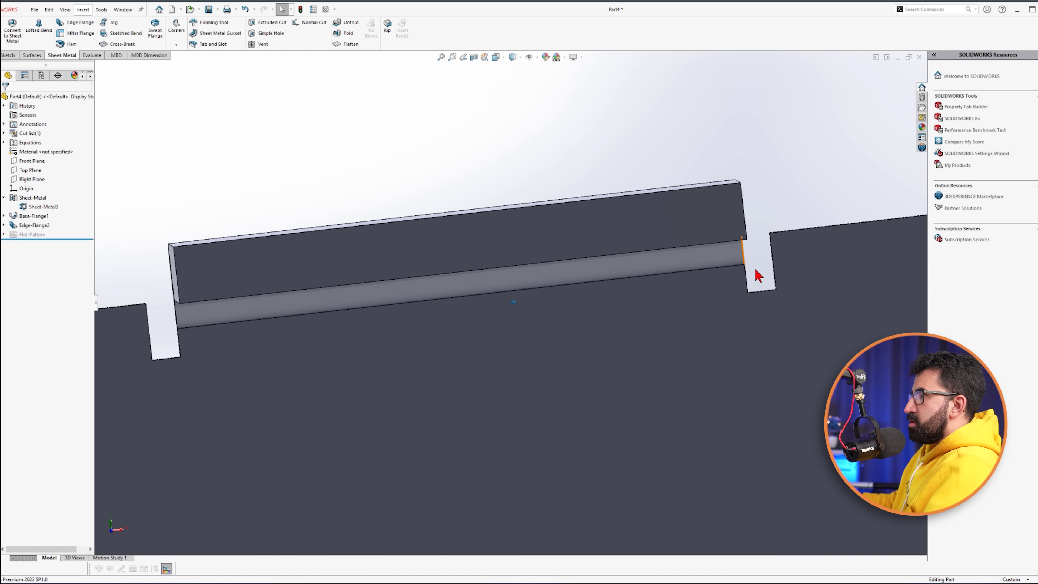
{"action": "middle_click_drag", "start_coordinate": [758, 276], "coordinate": [311, 389]}
{"action": "scroll", "coordinate": [304, 394], "scroll_direction": "down", "scroll_amount": 5}
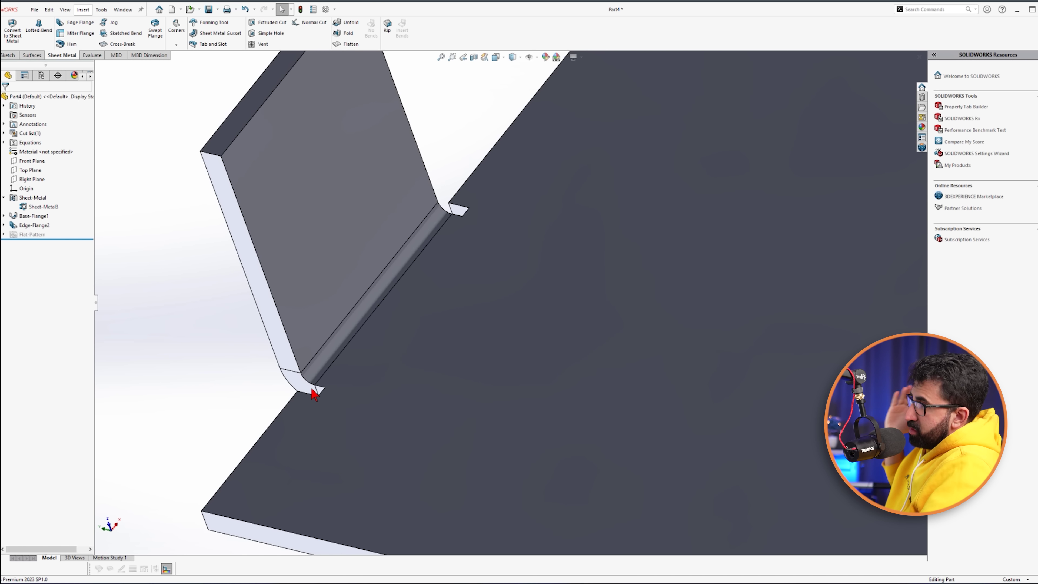
{"action": "scroll", "coordinate": [313, 395], "scroll_direction": "up", "scroll_amount": 5}
{"action": "scroll", "coordinate": [507, 283], "scroll_direction": "down", "scroll_amount": 6}
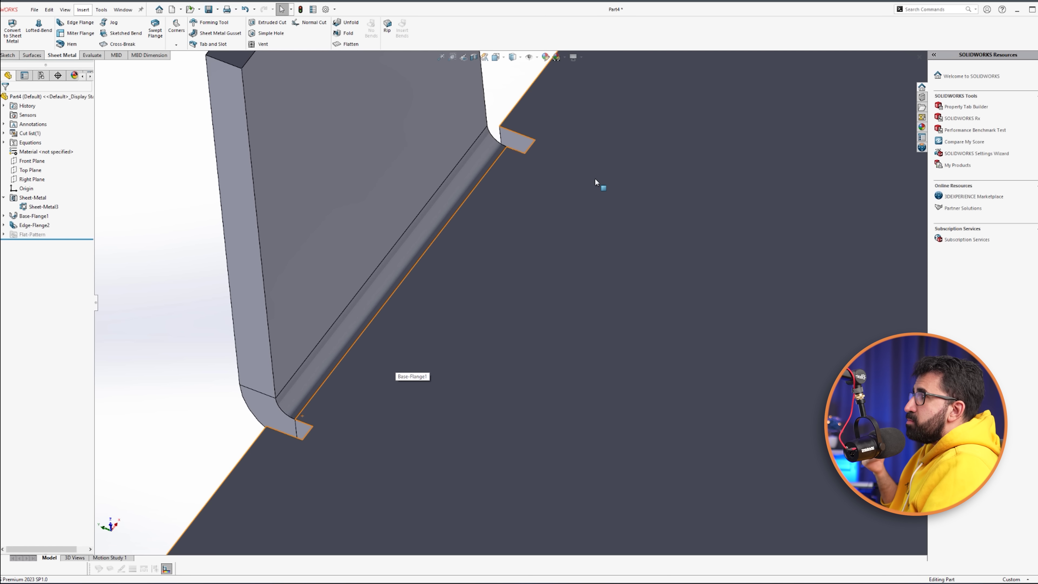
{"action": "middle_click_drag", "start_coordinate": [547, 168], "coordinate": [536, 173]}
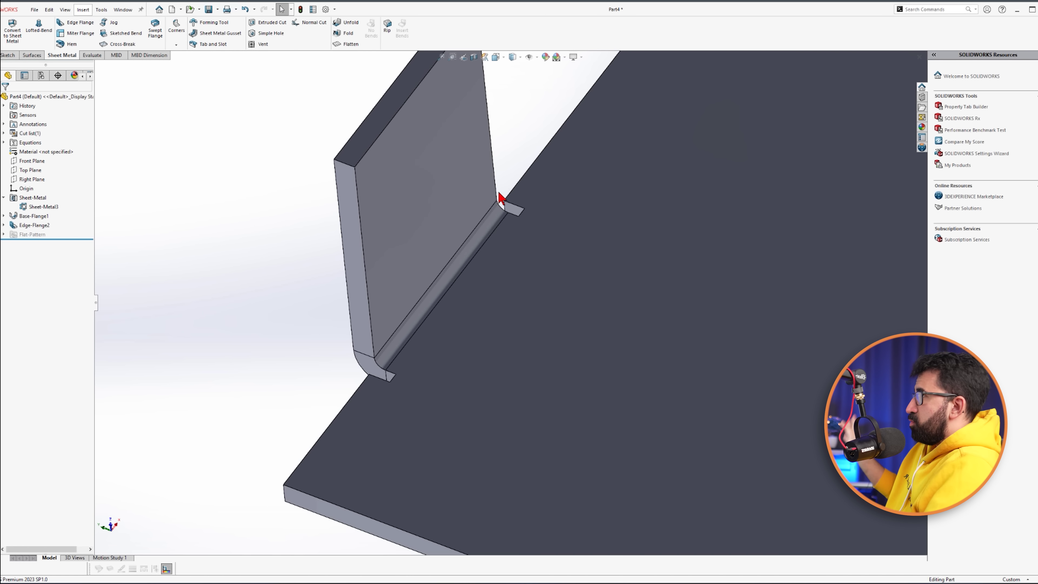
{"action": "left_click", "coordinate": [372, 188]}
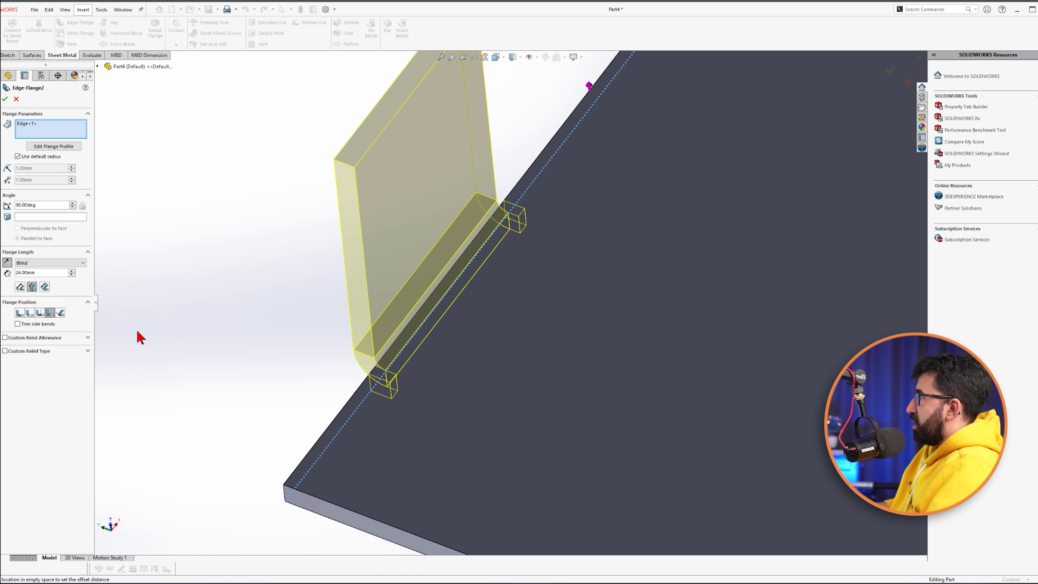
- Enable Custom Relief Type on Edge-Flange2, try Obround, then choose Tear and accept
{"action": "left_click", "coordinate": [5, 351]}
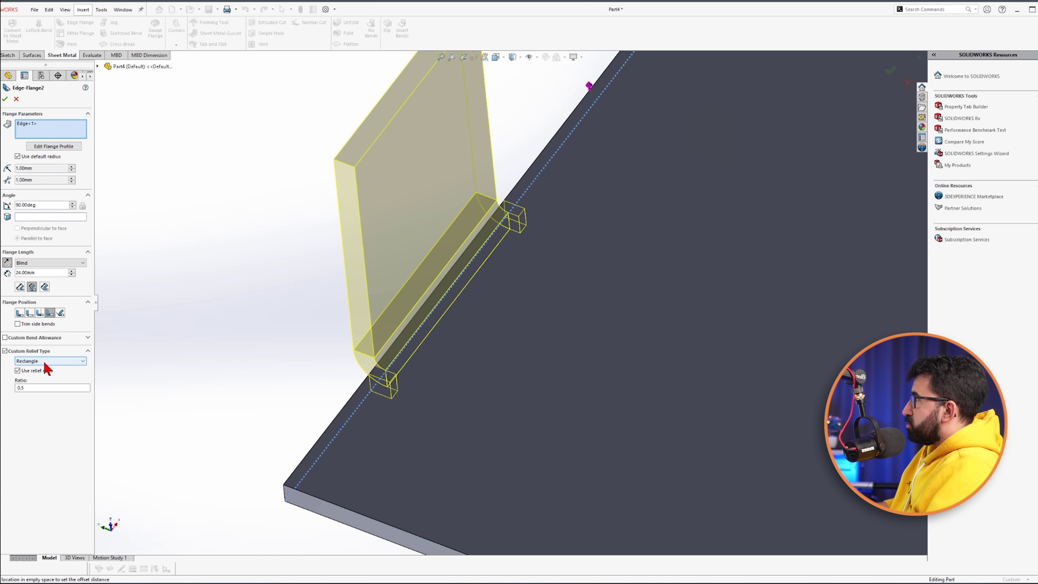
{"action": "left_click", "coordinate": [47, 363]}
{"action": "left_click", "coordinate": [29, 369]}
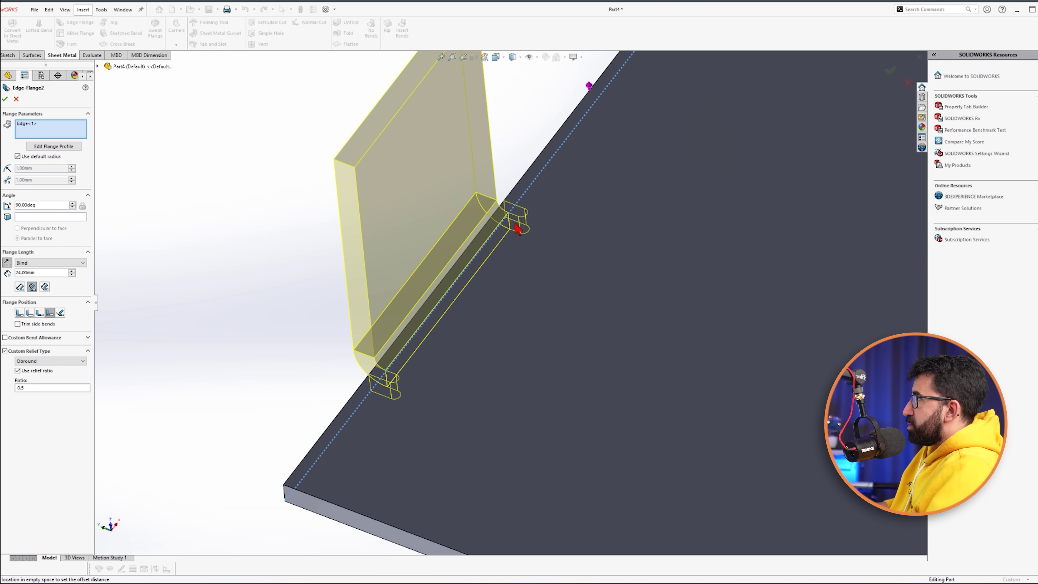
{"action": "scroll", "coordinate": [518, 224], "scroll_direction": "down", "scroll_amount": 5}
{"action": "scroll", "coordinate": [598, 408], "scroll_direction": "up", "scroll_amount": 5}
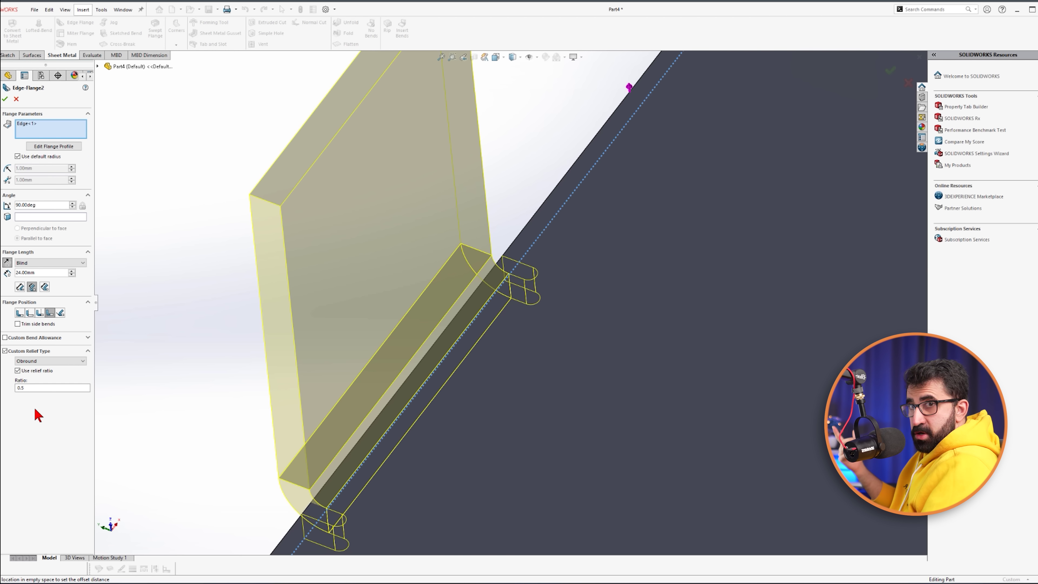
{"action": "scroll", "coordinate": [528, 394], "scroll_direction": "up", "scroll_amount": 2}
{"action": "scroll", "coordinate": [437, 409], "scroll_direction": "down", "scroll_amount": 2}
{"action": "left_click", "coordinate": [44, 360]}
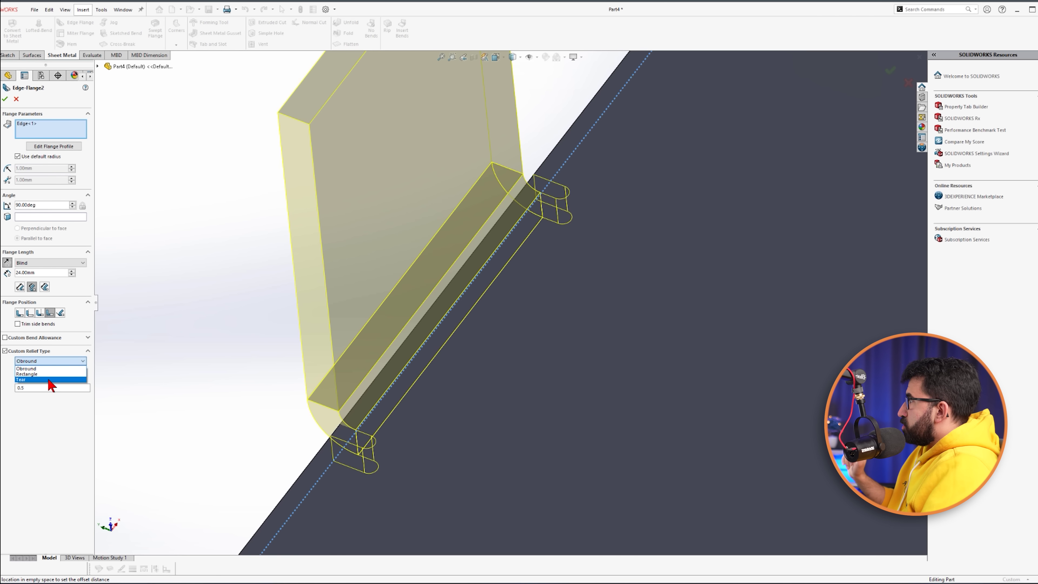
{"action": "left_click", "coordinate": [47, 376]}
{"action": "left_click", "coordinate": [4, 99]}
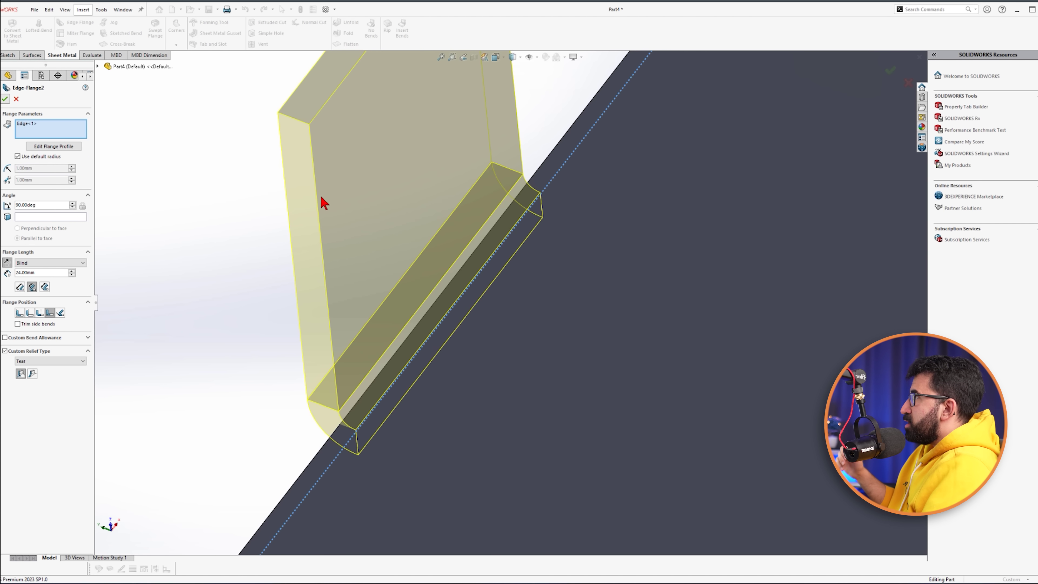
{"action": "scroll", "coordinate": [409, 403], "scroll_direction": "down", "scroll_amount": 4}
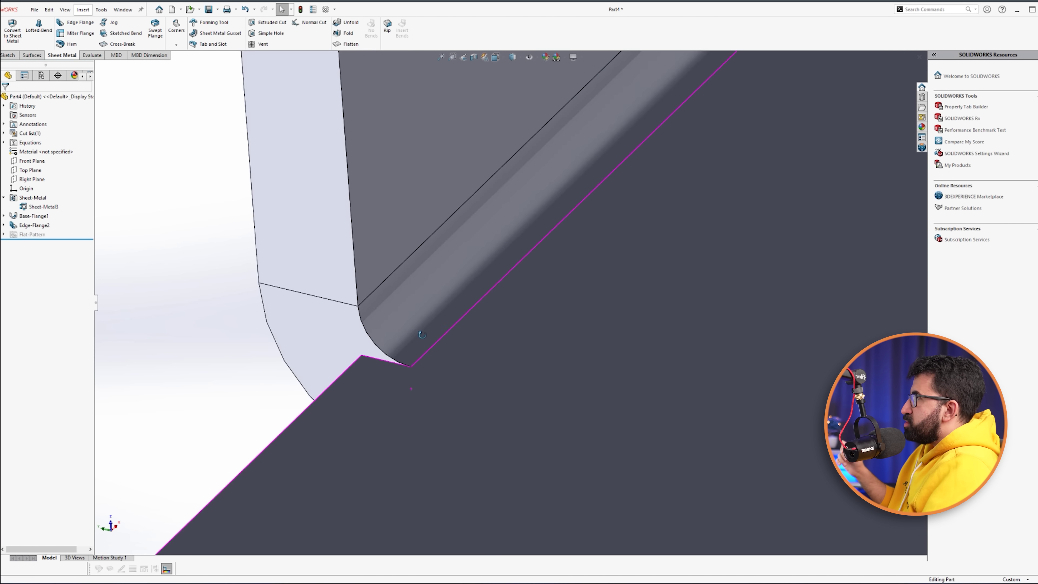
- Reopen Edge-Flange2's settings from the tab face
{"action": "scroll", "coordinate": [422, 334], "scroll_direction": "up", "scroll_amount": 5}
{"action": "middle_click_drag", "start_coordinate": [422, 334], "coordinate": [736, 187]}
{"action": "left_click", "coordinate": [764, 139]}
{"action": "left_click", "coordinate": [767, 135]}
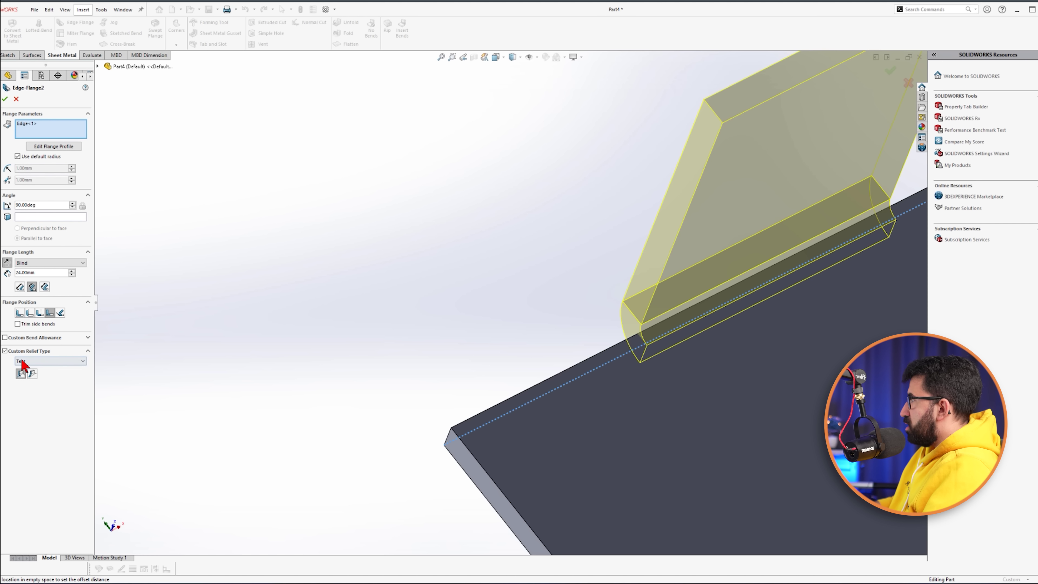
- Switch the custom relief back to Obround with ratio 0.5
{"action": "left_click", "coordinate": [35, 361]}
{"action": "left_click", "coordinate": [37, 361]}
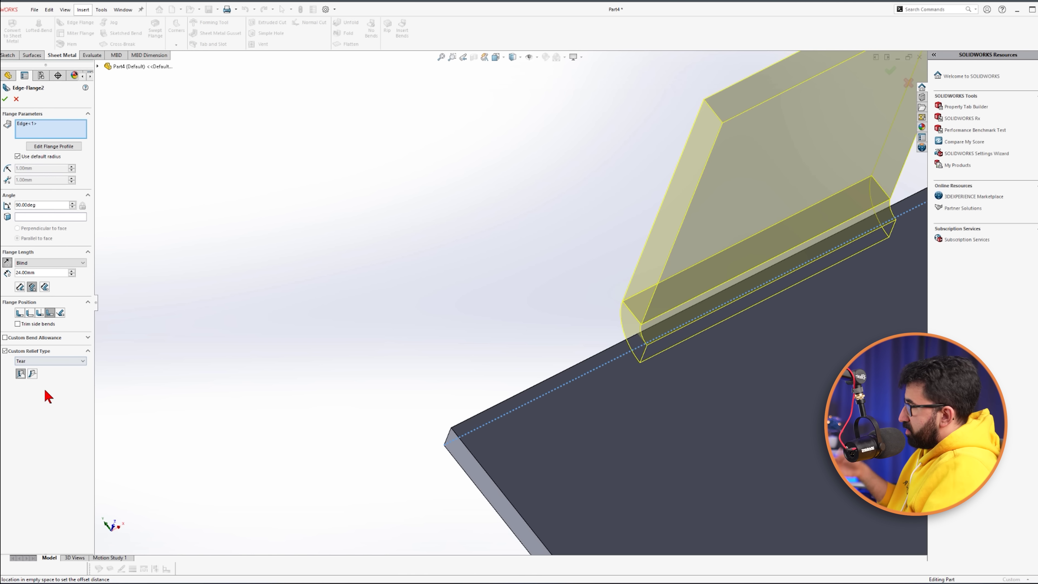
{"action": "left_click", "coordinate": [44, 361]}
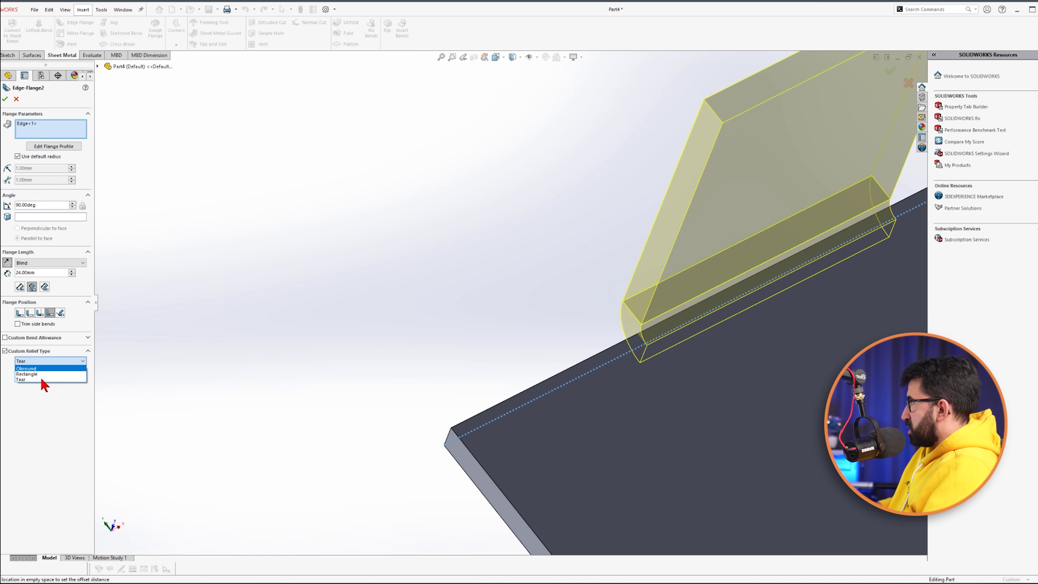
{"action": "left_click", "coordinate": [41, 378]}
{"action": "key", "text": "z"}
{"action": "middle_click_drag", "start_coordinate": [340, 429], "coordinate": [533, 292]}
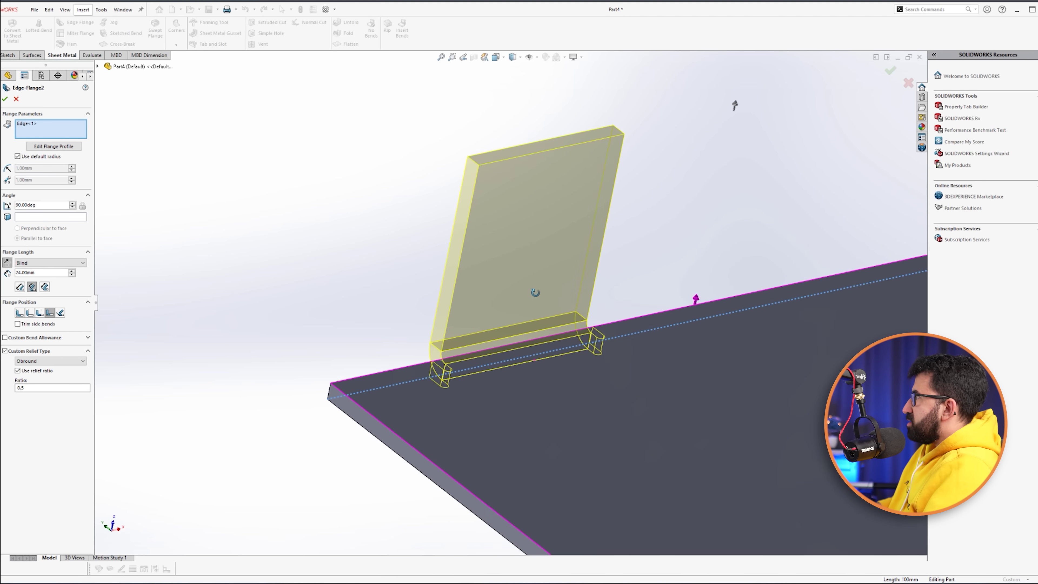
{"action": "scroll", "coordinate": [627, 269], "scroll_direction": "down", "scroll_amount": 4}
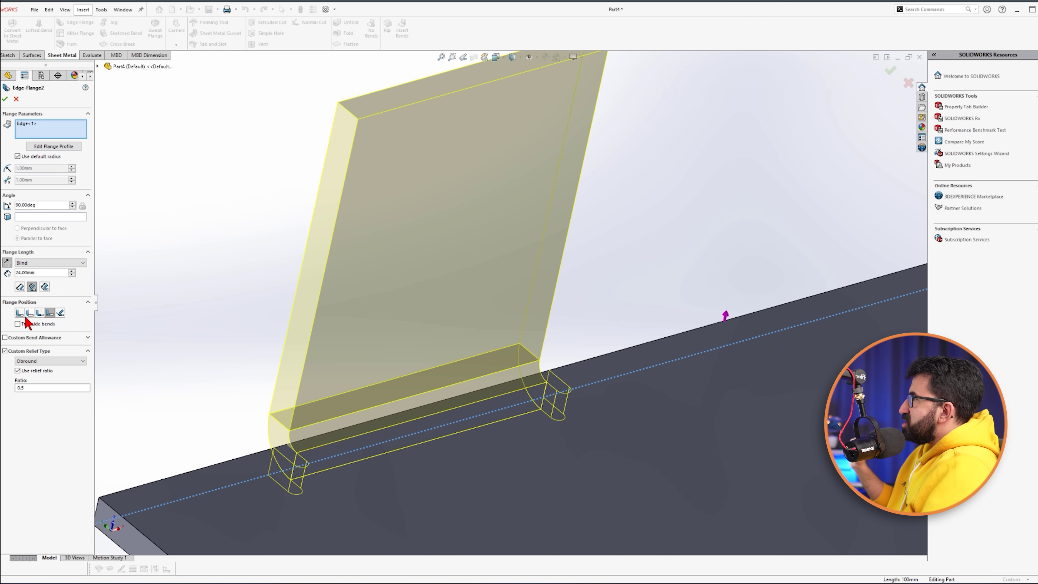
{"action": "scroll", "coordinate": [370, 431], "scroll_direction": "up", "scroll_amount": 3}
{"action": "scroll", "coordinate": [380, 425], "scroll_direction": "down", "scroll_amount": 1}
{"action": "scroll", "coordinate": [351, 433], "scroll_direction": "up", "scroll_amount": 2}
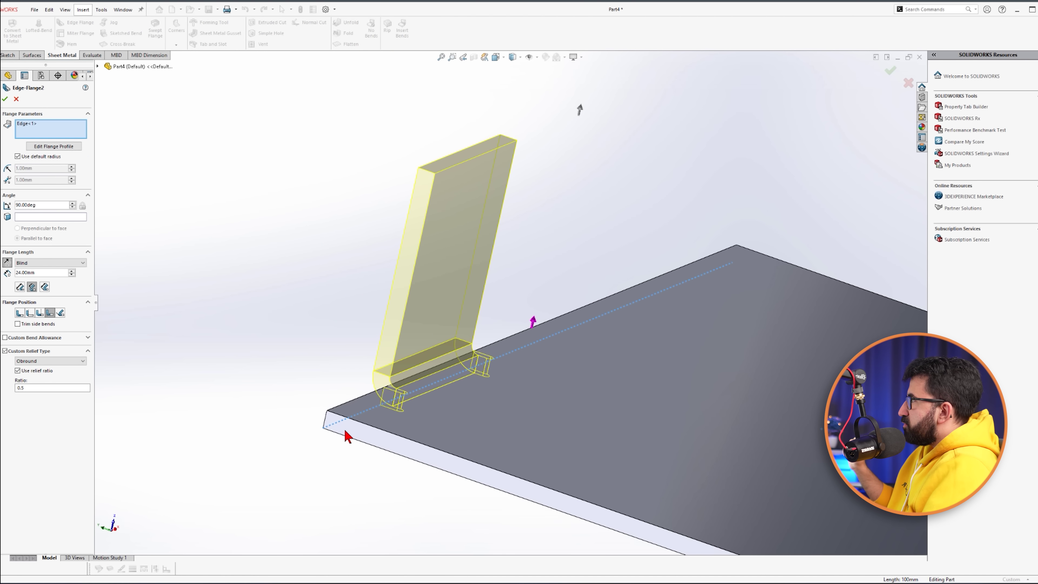
{"action": "left_click", "coordinate": [61, 313]}
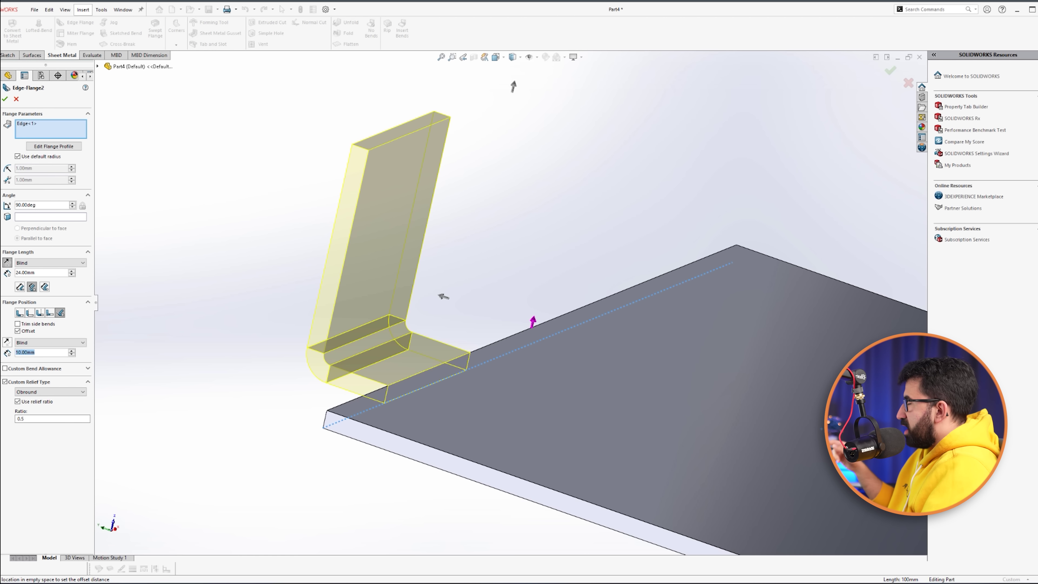
{"action": "type", "text": "15"}
{"action": "key", "text": "Return"}
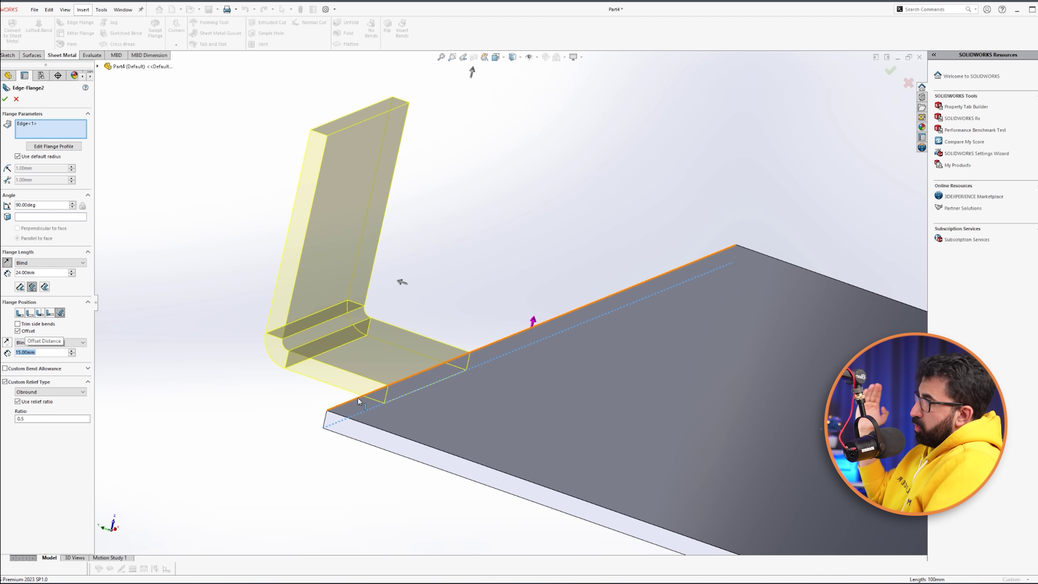
{"action": "left_click", "coordinate": [49, 314]}
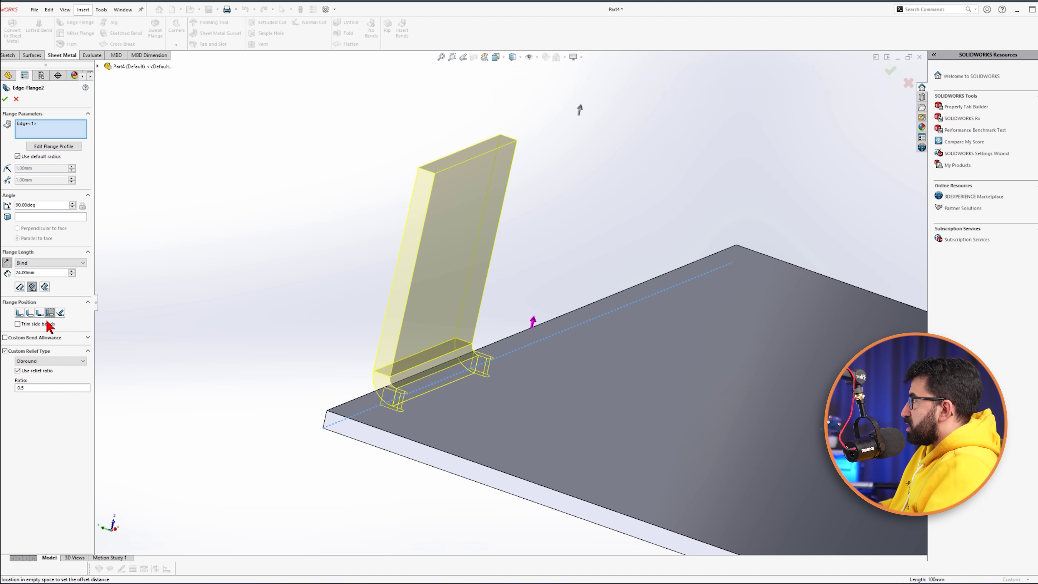
{"action": "left_click", "coordinate": [40, 313]}
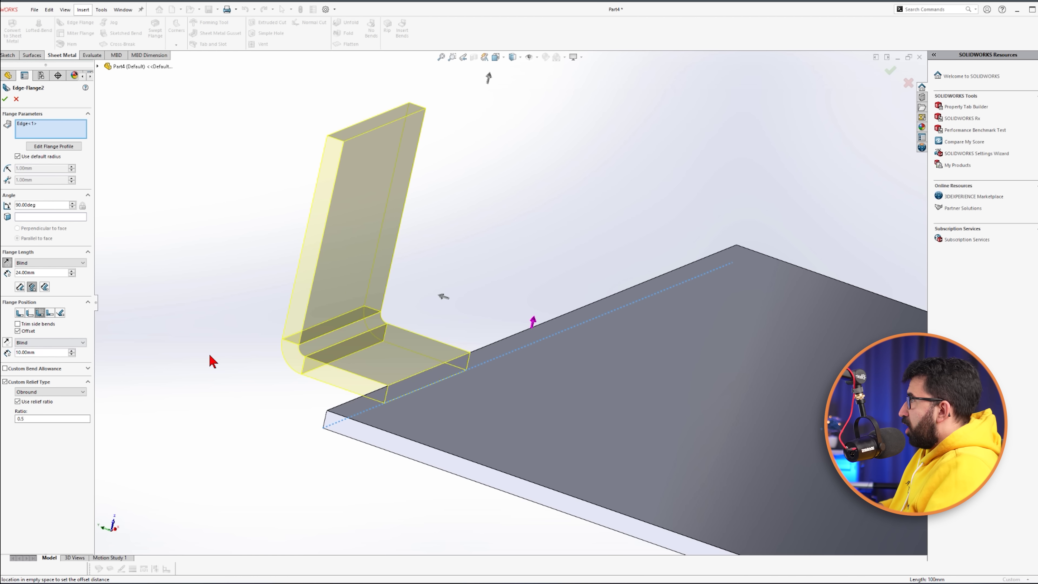
{"action": "middle_click_drag", "start_coordinate": [423, 340], "coordinate": [337, 453]}
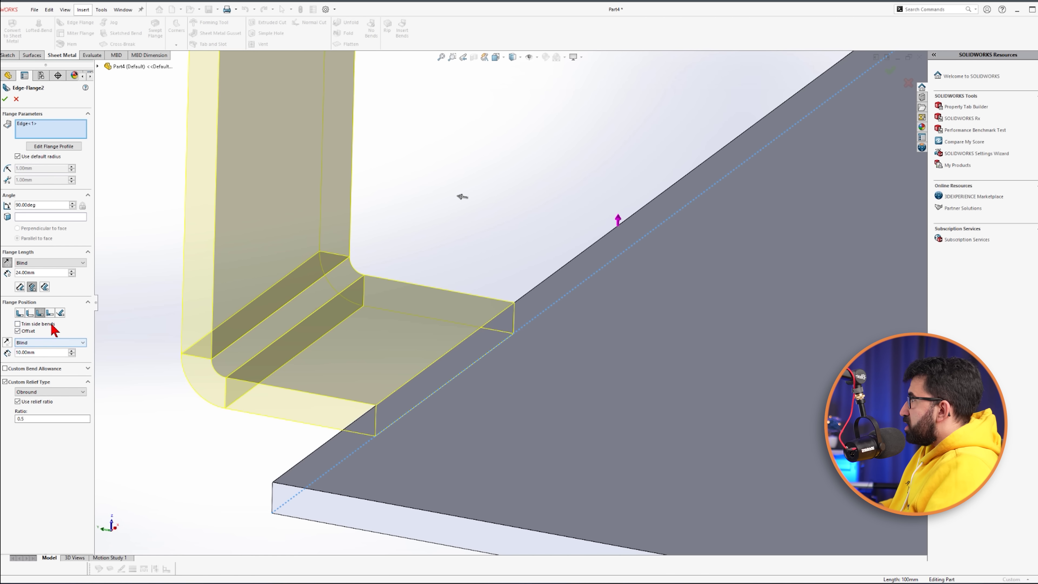
{"action": "left_click", "coordinate": [61, 313]}
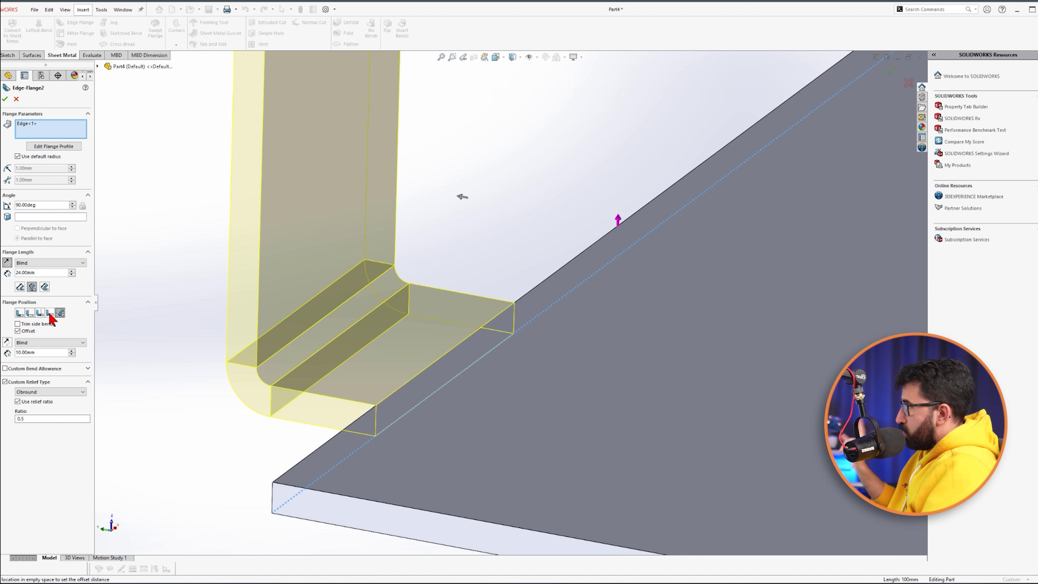
{"action": "left_click", "coordinate": [29, 313]}
{"action": "left_click", "coordinate": [20, 313]}
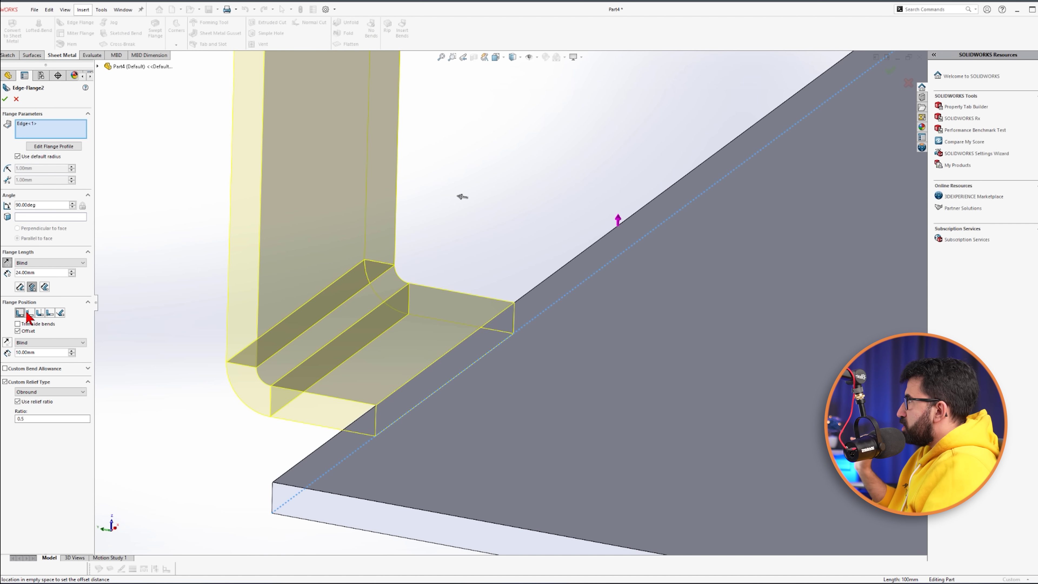
{"action": "left_click", "coordinate": [49, 314]}
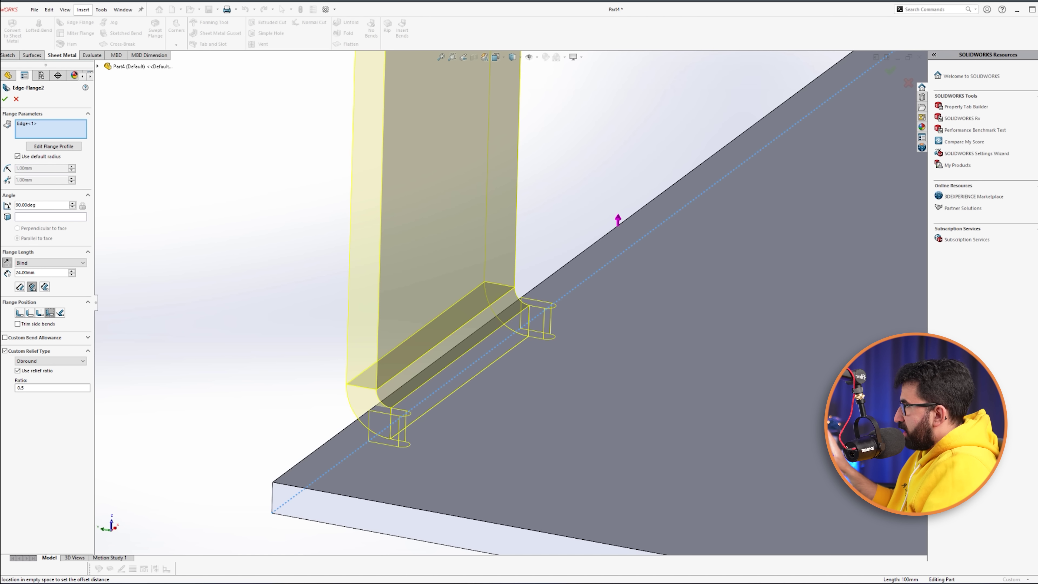
{"action": "left_click", "coordinate": [44, 287]}
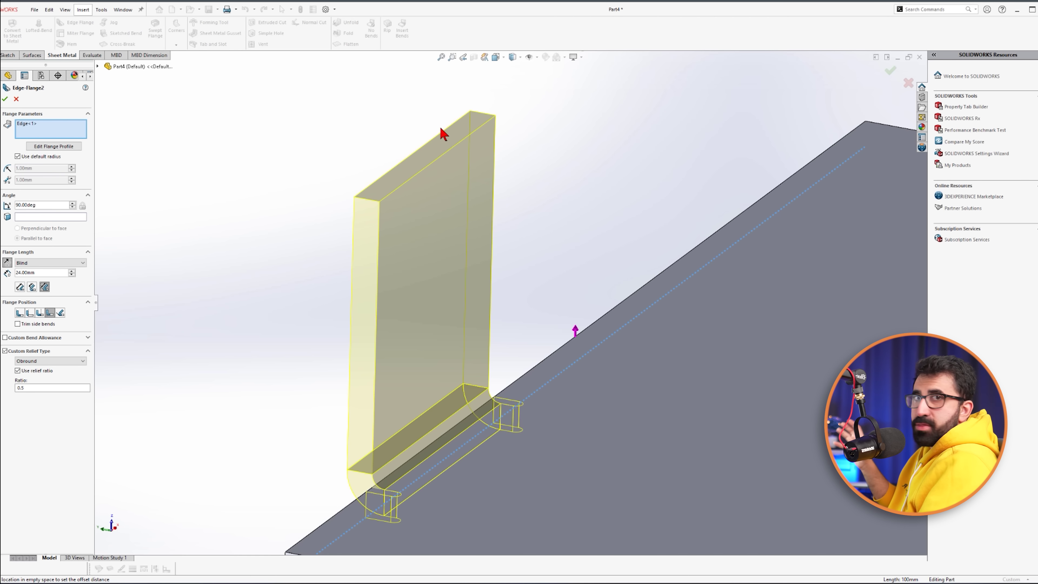
- Toggle the first two Flange Length references and switch to the Right view
{"action": "left_click", "coordinate": [30, 286]}
{"action": "left_click", "coordinate": [20, 286]}
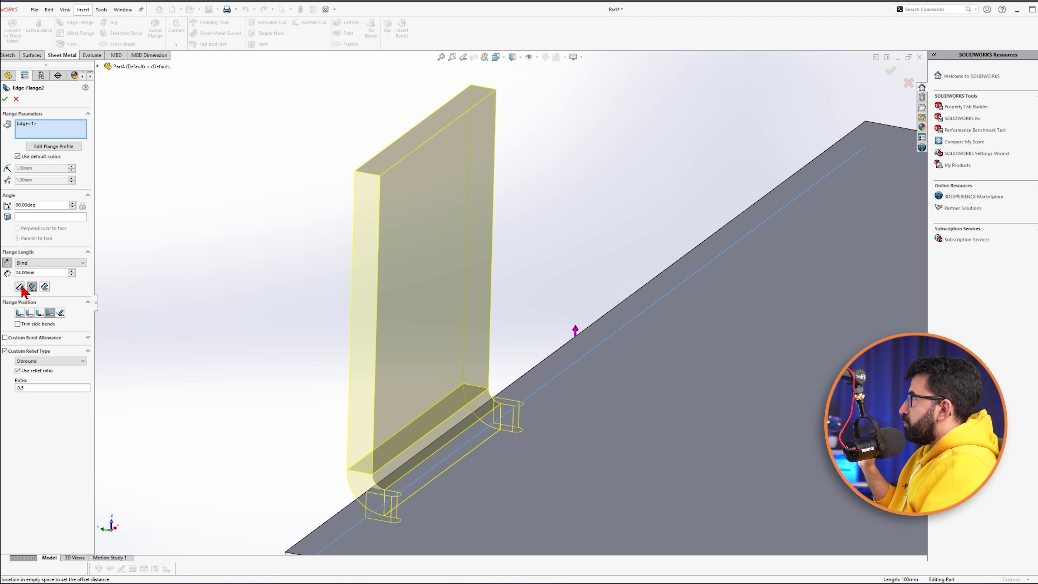
{"action": "middle_click_drag", "start_coordinate": [407, 462], "coordinate": [470, 425]}
{"action": "key", "text": "space"}
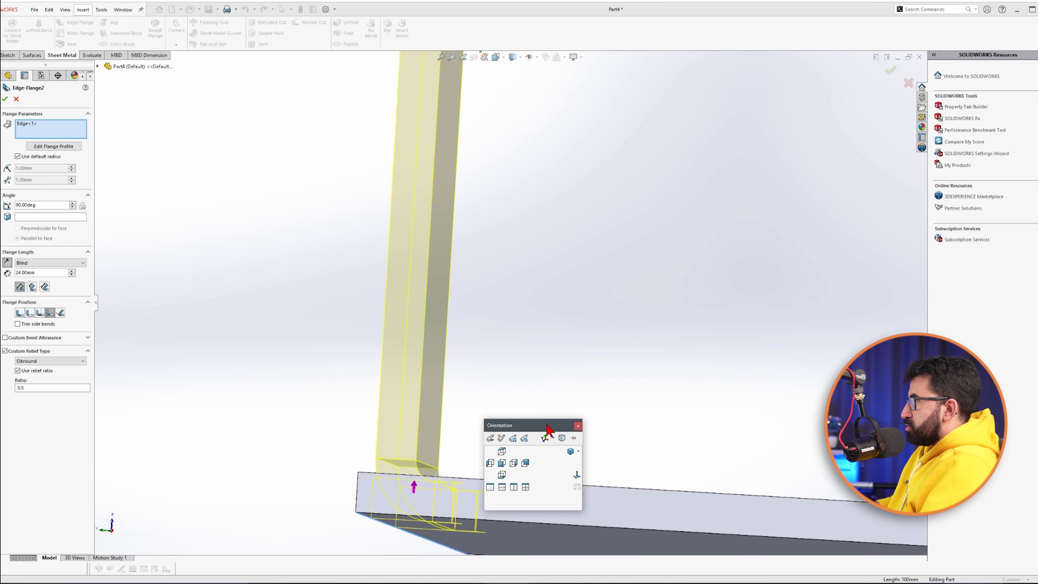
{"action": "left_click_drag", "start_coordinate": [513, 423], "coordinate": [609, 345]}
{"action": "left_click", "coordinate": [603, 383]}
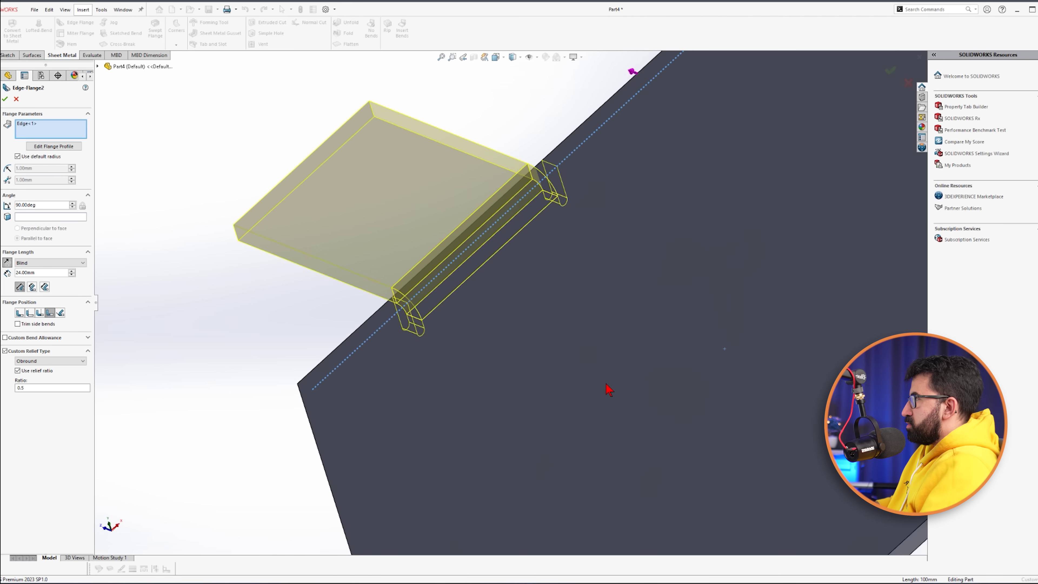
{"action": "scroll", "coordinate": [539, 163], "scroll_direction": "down", "scroll_amount": 5}
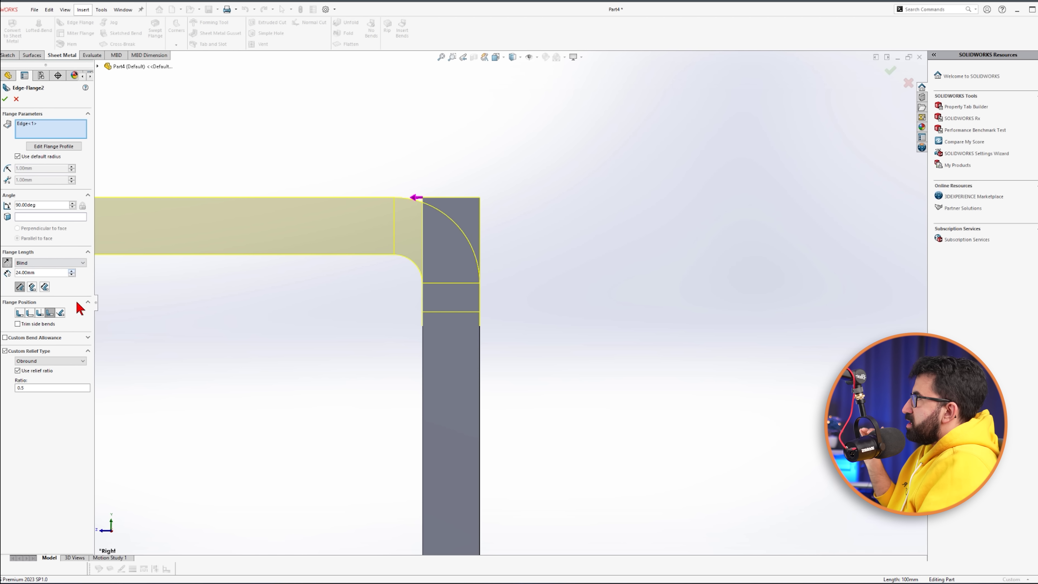
- Compare the second and third Flange Length references with the bend centred in view
{"action": "left_click", "coordinate": [32, 286]}
{"action": "key", "text": "ctrl+Right"}
{"action": "key", "text": "ctrl+Down"}
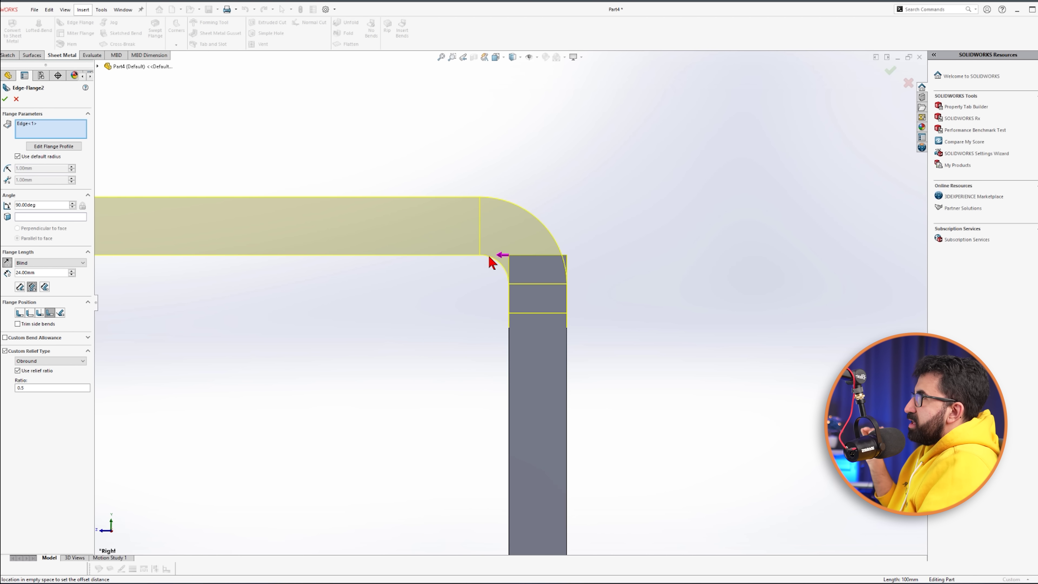
{"action": "left_click", "coordinate": [20, 286]}
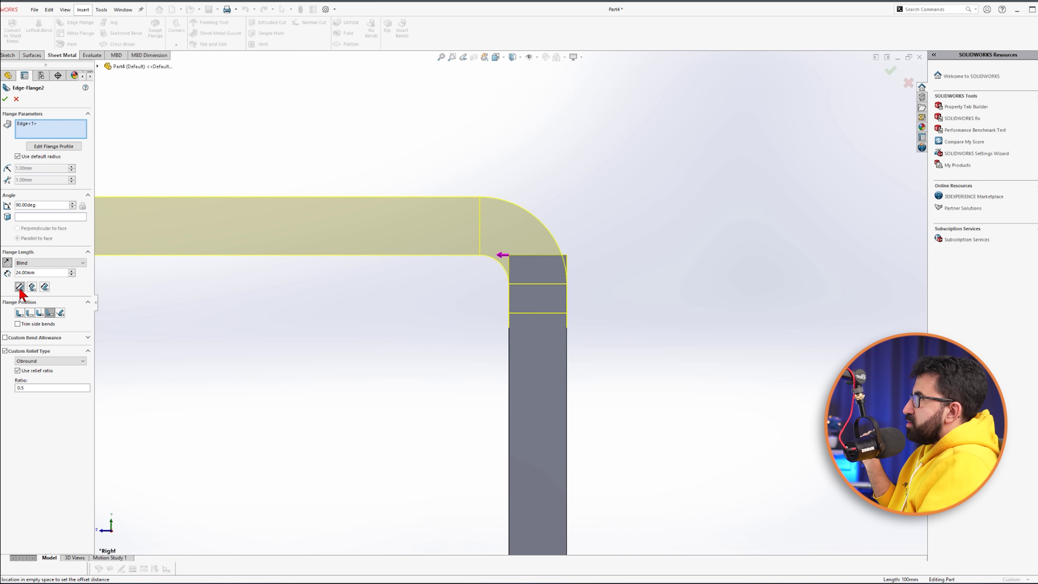
{"action": "left_click", "coordinate": [44, 286]}
{"action": "scroll", "coordinate": [350, 348], "scroll_direction": "up", "scroll_amount": 4}
{"action": "scroll", "coordinate": [370, 286], "scroll_direction": "down", "scroll_amount": 2}
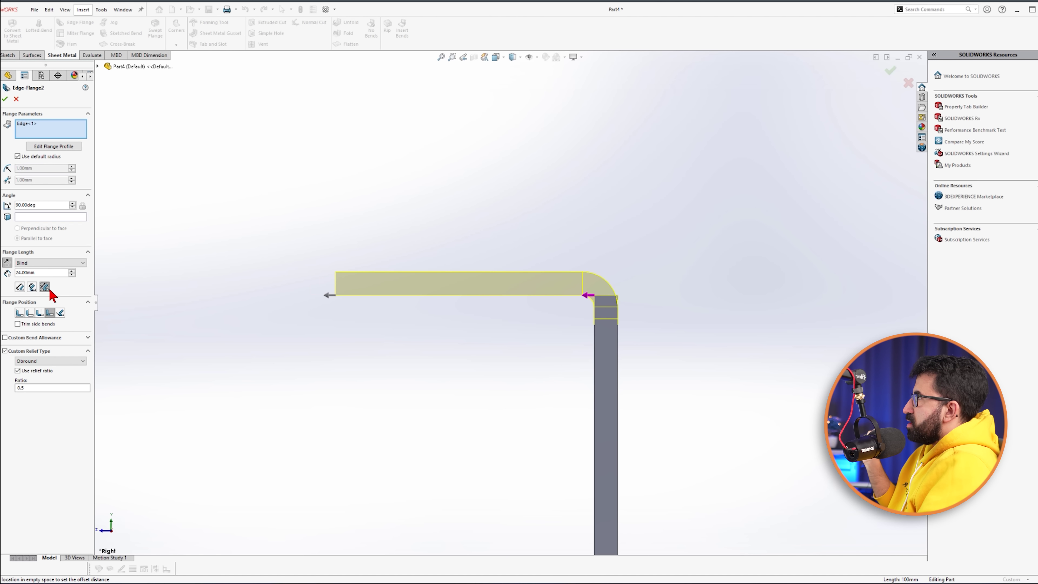
{"action": "left_click", "coordinate": [32, 286]}
{"action": "left_click", "coordinate": [45, 286]}
{"action": "left_click", "coordinate": [32, 287]}
{"action": "left_click", "coordinate": [45, 287]}
{"action": "left_click", "coordinate": [32, 287]}
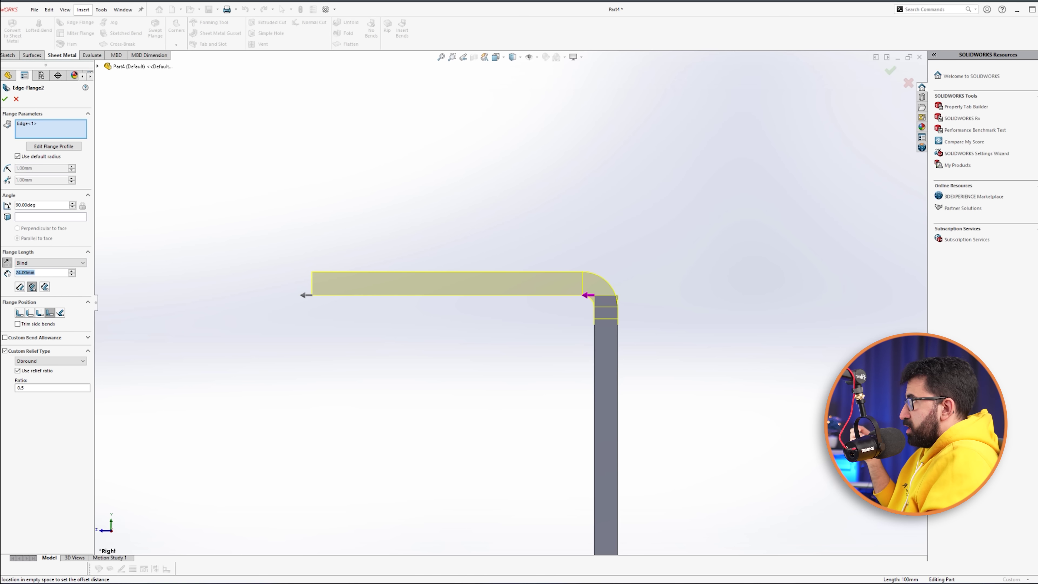
- Set the flange length to 30 mm, then compare the third and second references
{"action": "type", "text": "30"}
{"action": "key", "text": "Return"}
{"action": "scroll", "coordinate": [514, 323], "scroll_direction": "down", "scroll_amount": 2}
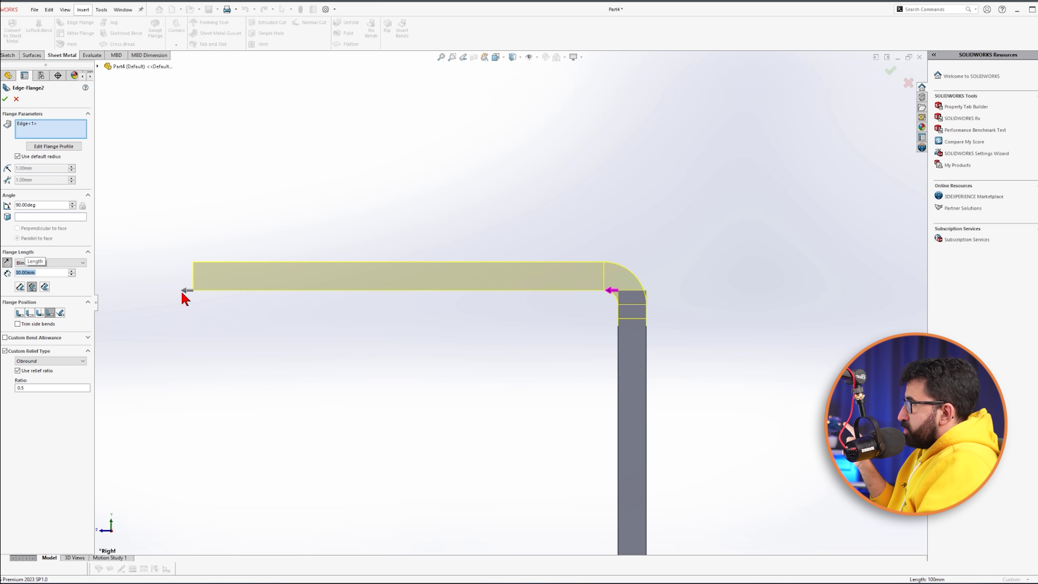
{"action": "left_click", "coordinate": [44, 286]}
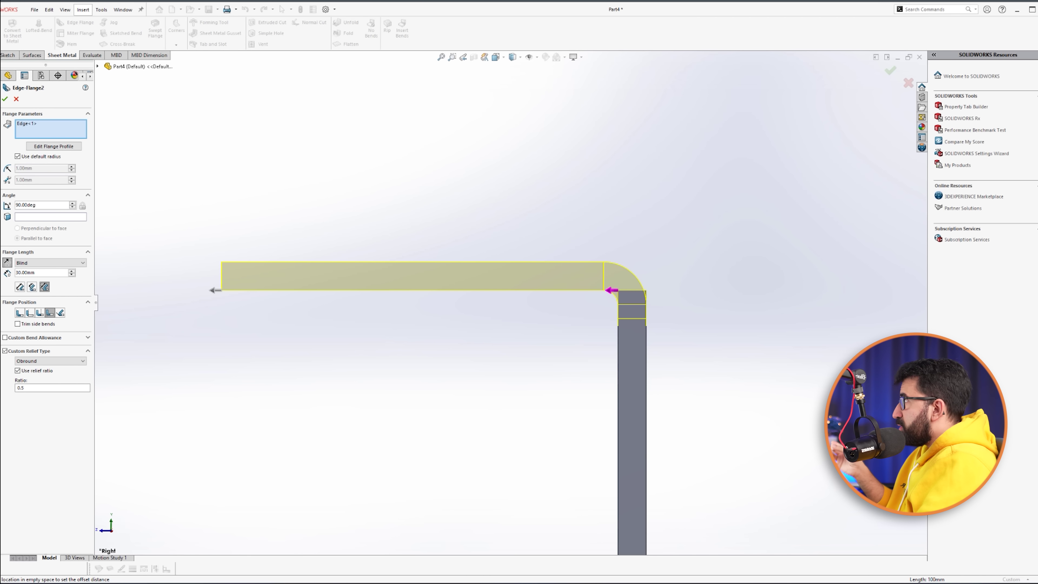
{"action": "left_click", "coordinate": [32, 286]}
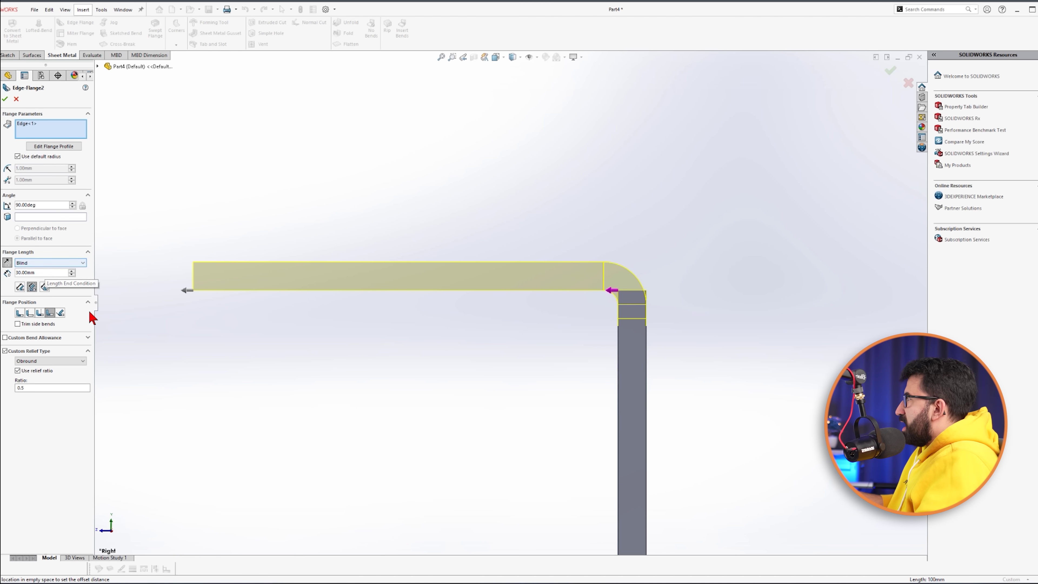
{"action": "left_click", "coordinate": [45, 287]}
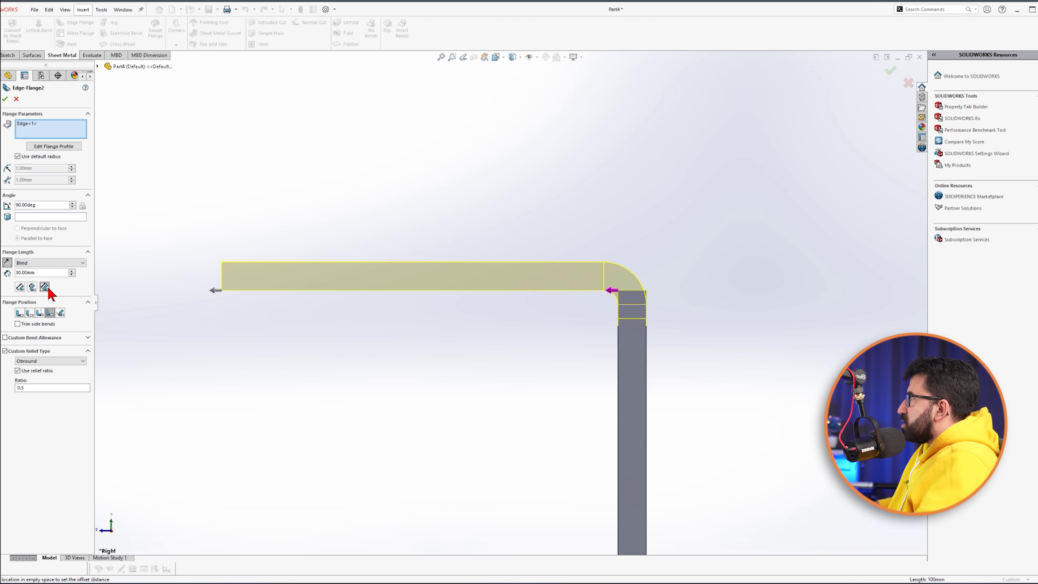
{"action": "left_click", "coordinate": [32, 287]}
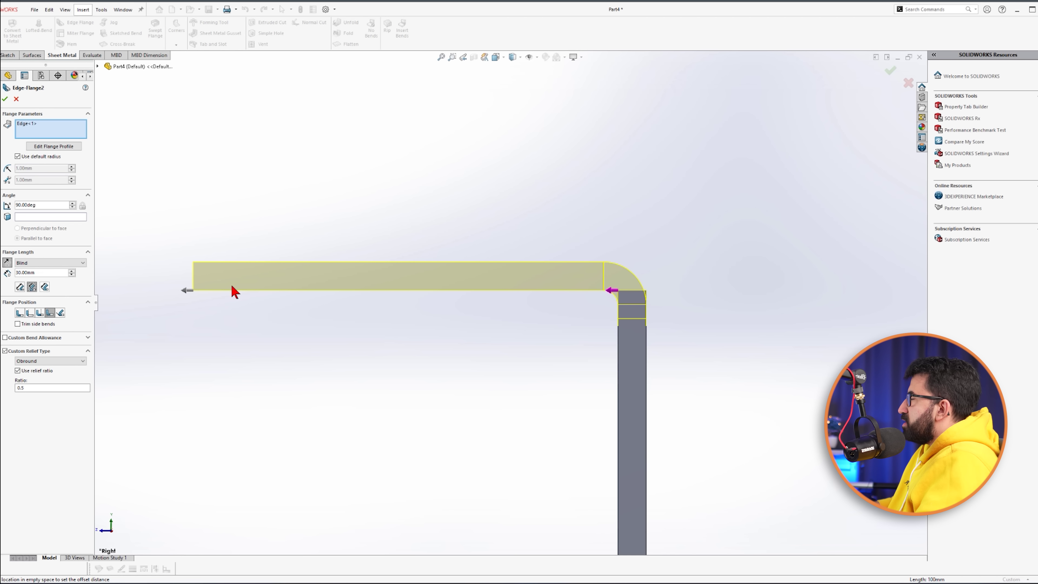
{"action": "left_click", "coordinate": [45, 286]}
- Try a 32 mm length, revert to 30 mm, and keep the second reference
{"action": "double_click", "coordinate": [30, 272]}
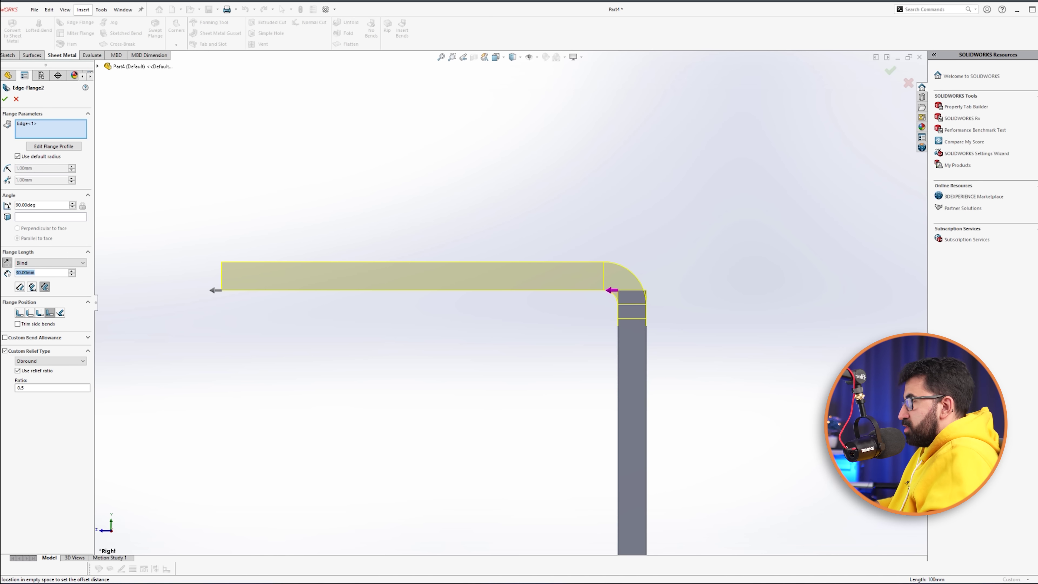
{"action": "type", "text": "32"}
{"action": "key", "text": "Return"}
{"action": "type", "text": "30"}
{"action": "key", "text": "Return"}
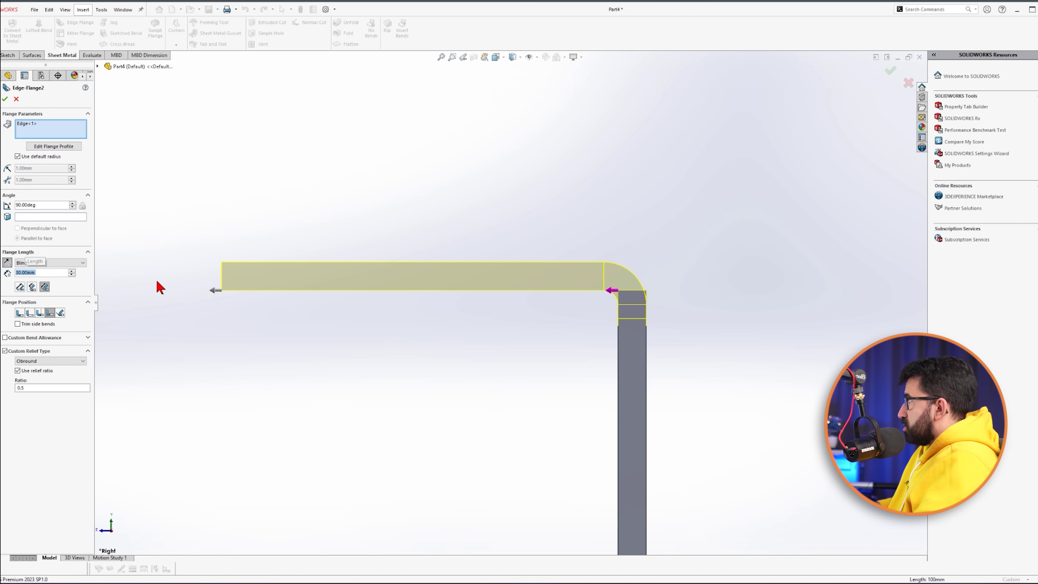
{"action": "left_click", "coordinate": [35, 286]}
{"action": "middle_click_drag", "start_coordinate": [449, 286], "coordinate": [301, 312]}
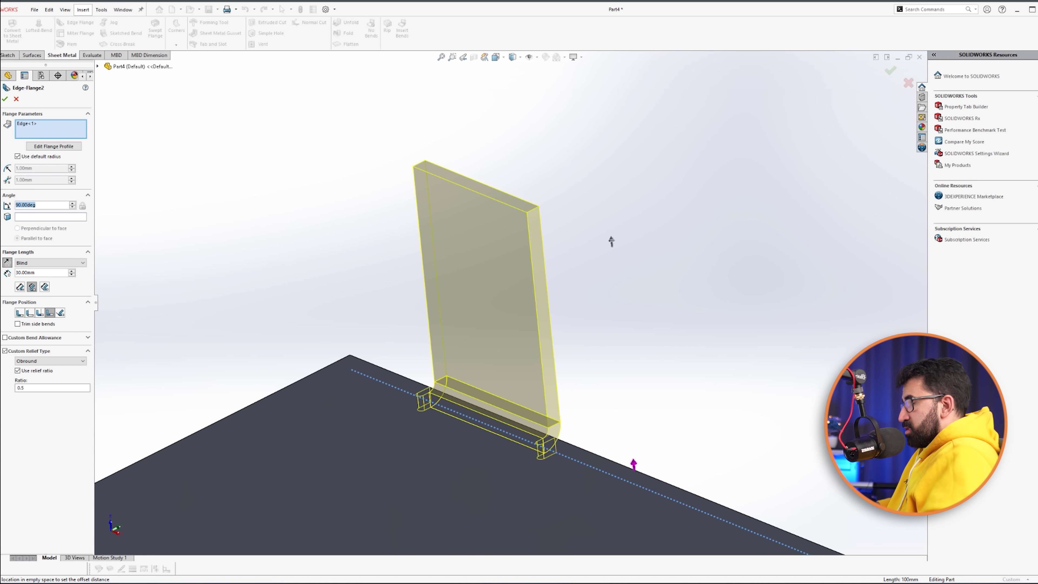
- Try a 120° flange angle, then set the angle to 45°
{"action": "type", "text": "120"}
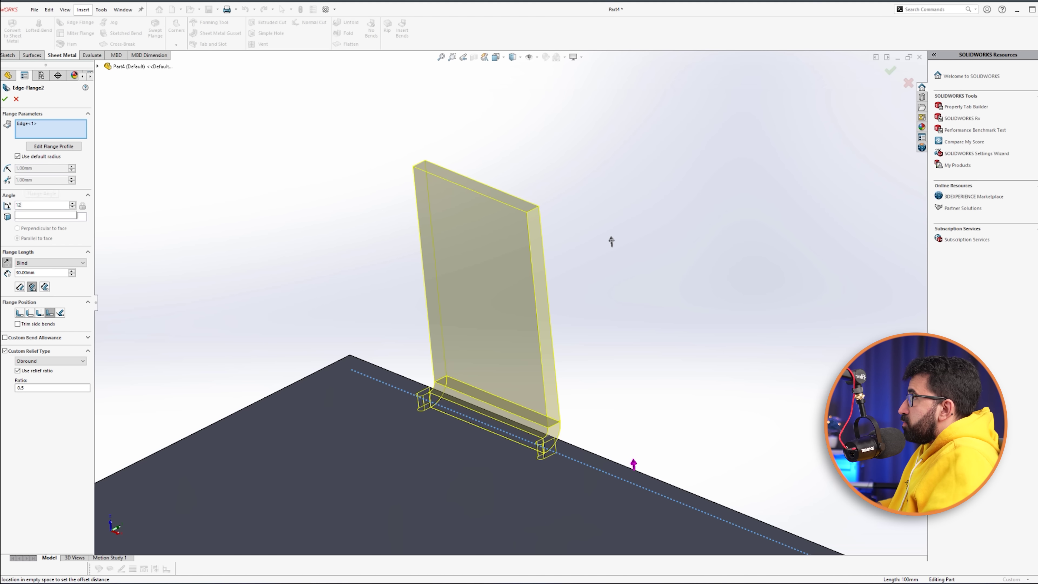
{"action": "key", "text": "Return"}
{"action": "middle_click_drag", "start_coordinate": [214, 399], "coordinate": [285, 384]}
{"action": "type", "text": "45"}
{"action": "key", "text": "Return"}
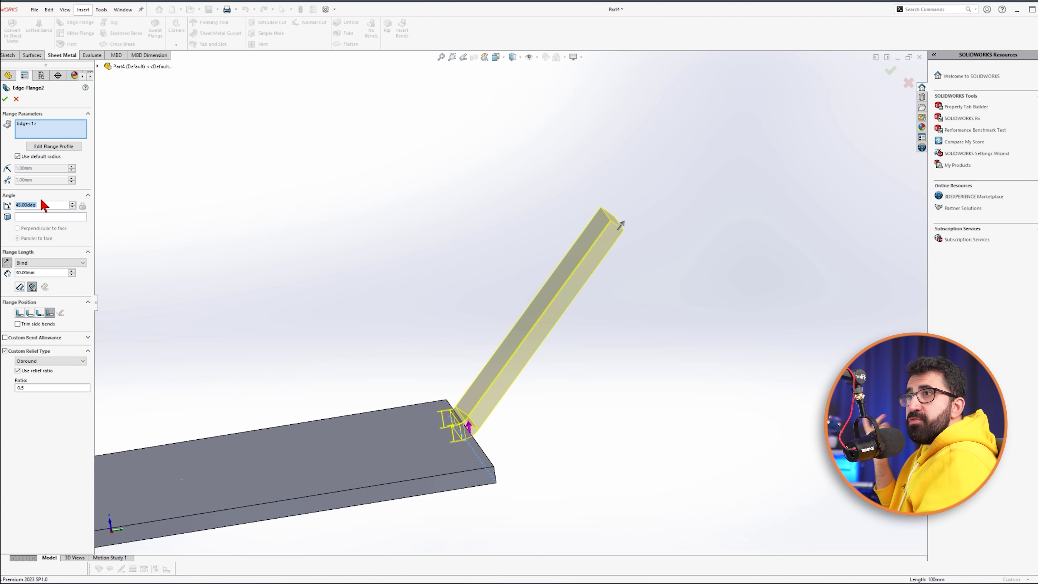
- Enable a custom bend radius and try 2 mm, then 5 mm radii
{"action": "left_click", "coordinate": [40, 157]}
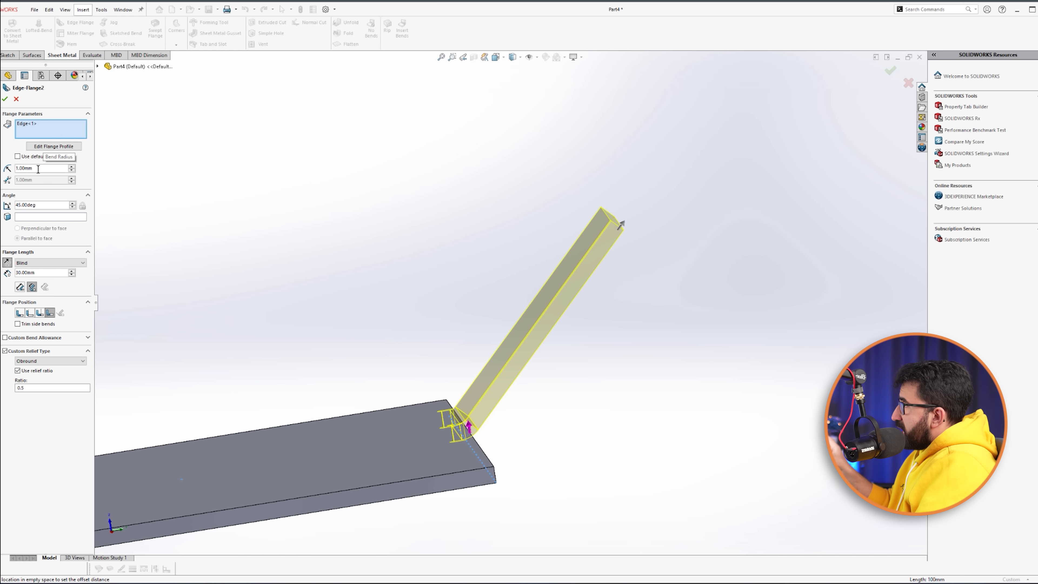
{"action": "left_click_drag", "start_coordinate": [36, 169], "coordinate": [9, 168]}
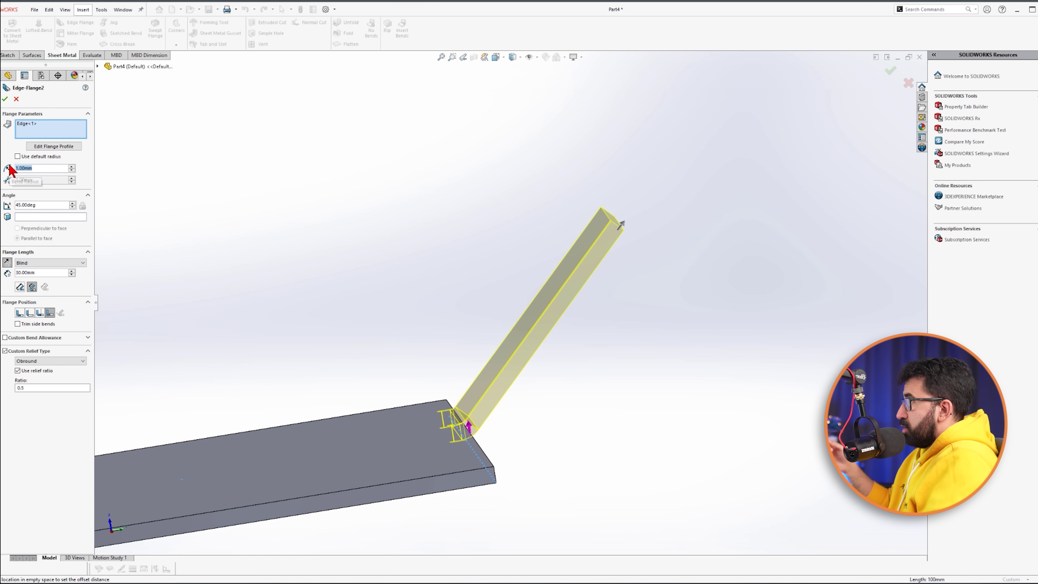
{"action": "type", "text": "2"}
{"action": "key", "text": "Return"}
{"action": "scroll", "coordinate": [547, 480], "scroll_direction": "down", "scroll_amount": 5}
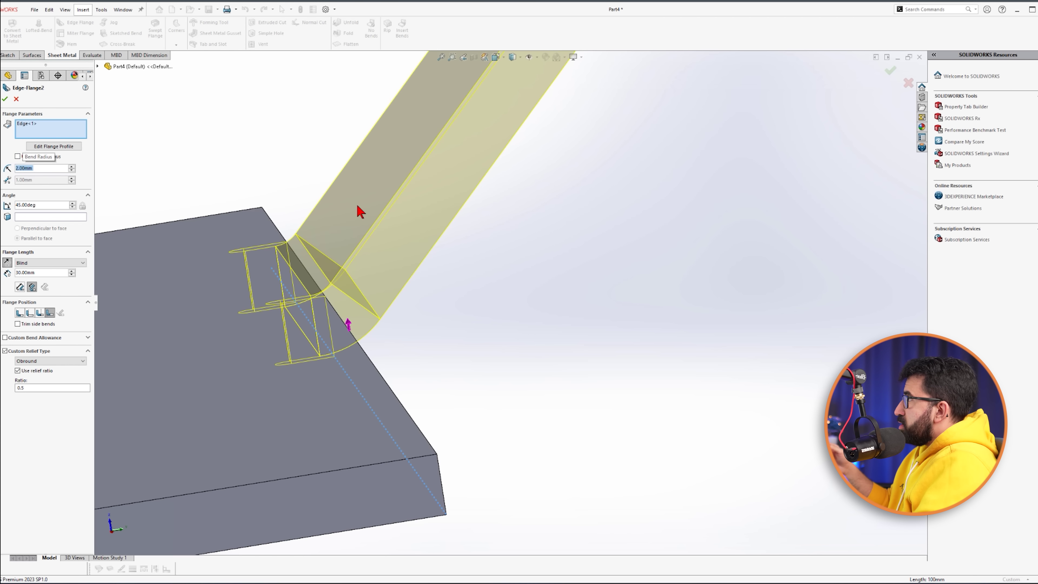
{"action": "middle_click_drag", "start_coordinate": [341, 311], "coordinate": [295, 287]}
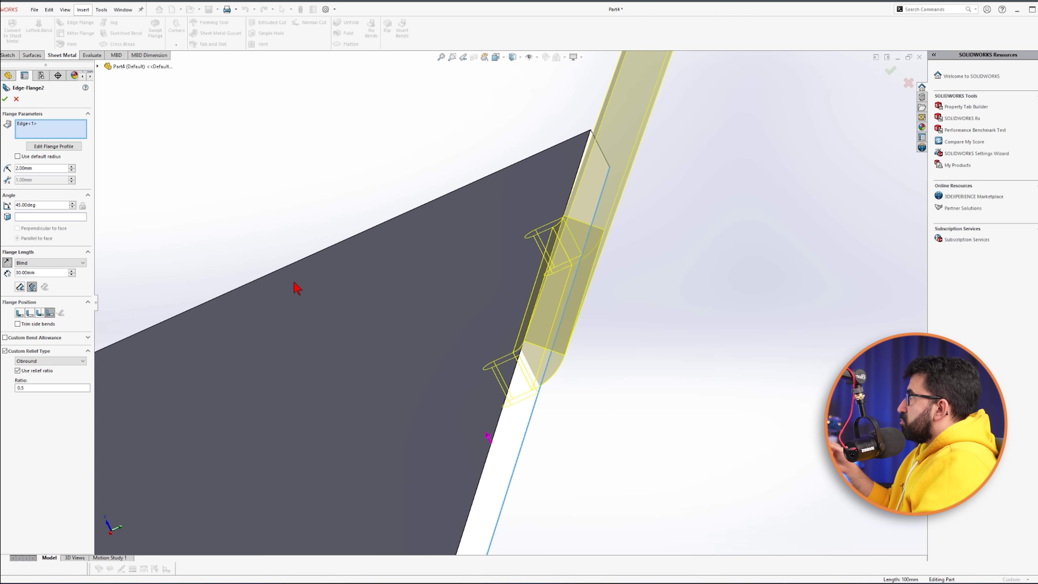
{"action": "double_click", "coordinate": [46, 169]}
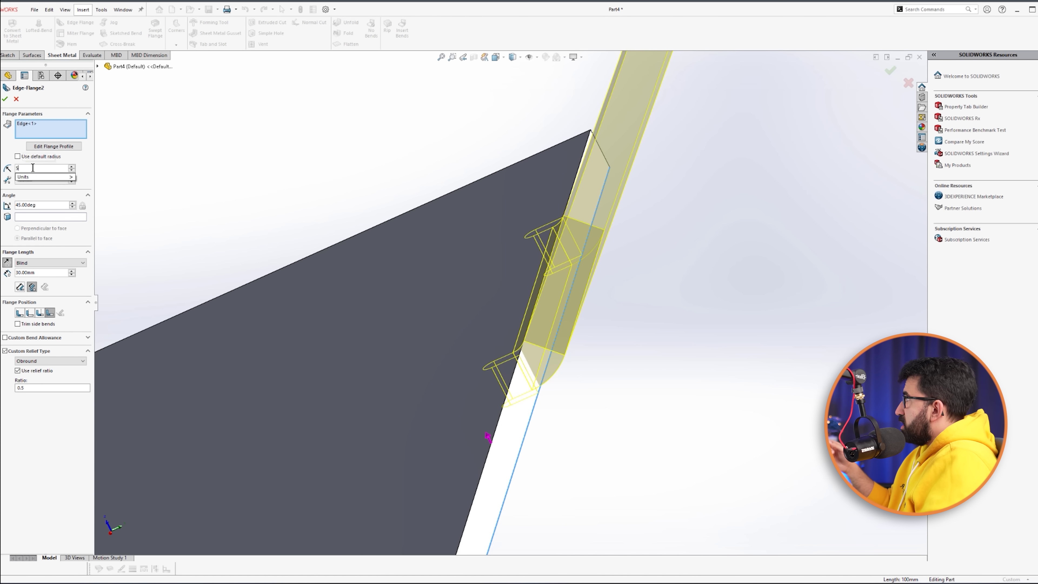
{"action": "type", "text": "5"}
{"action": "key", "text": "Return"}
- Set angle 90° and try 1 mm radius, then settle on 2 mm radius at 120°
{"action": "double_click", "coordinate": [48, 204]}
{"action": "type", "text": "90"}
{"action": "key", "text": "Return"}
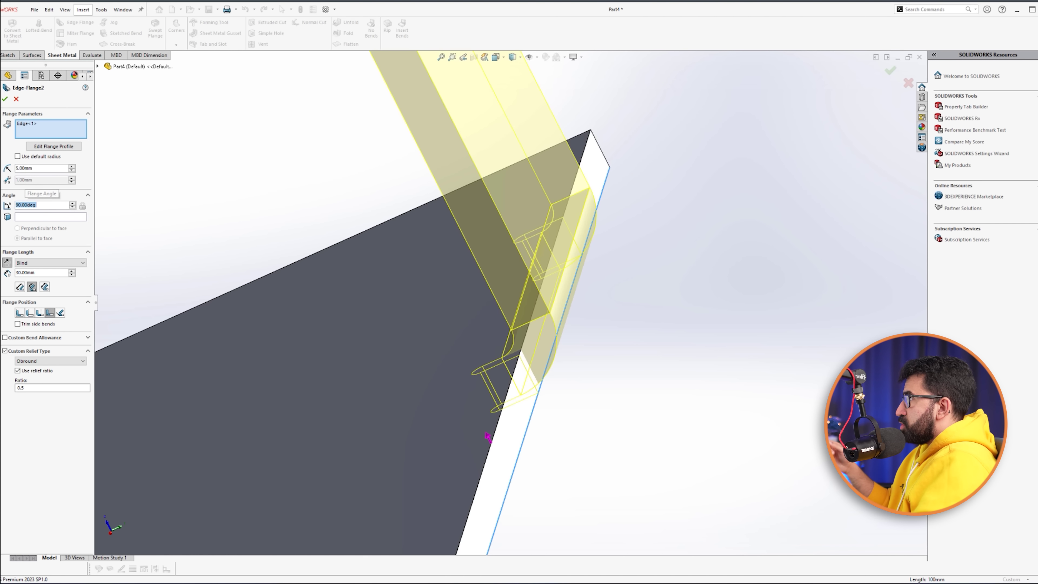
{"action": "middle_click_drag", "start_coordinate": [598, 366], "coordinate": [327, 348]}
{"action": "type", "text": "1"}
{"action": "key", "text": "Return"}
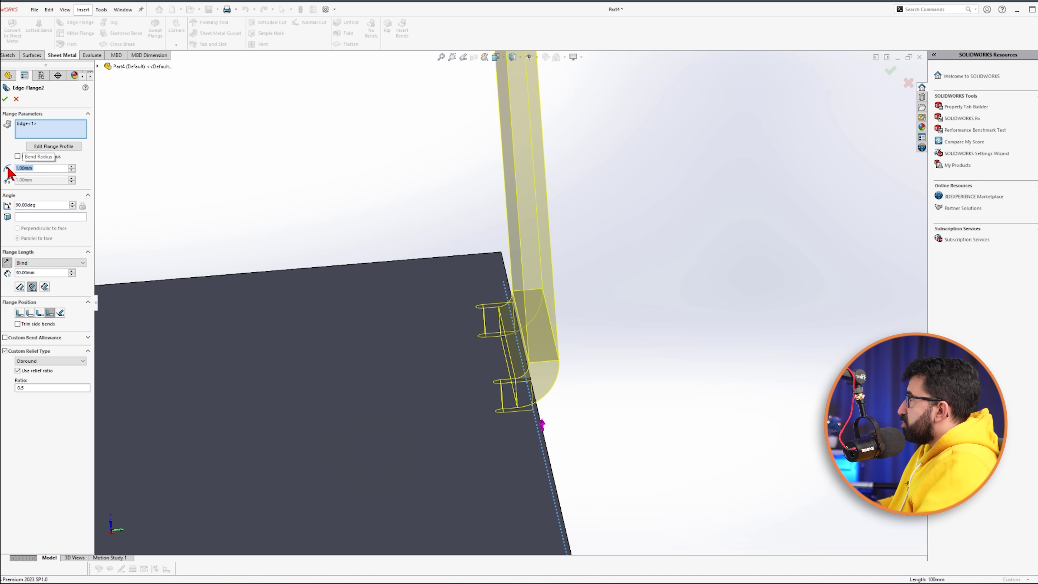
{"action": "type", "text": "2"}
{"action": "key", "text": "Tab"}
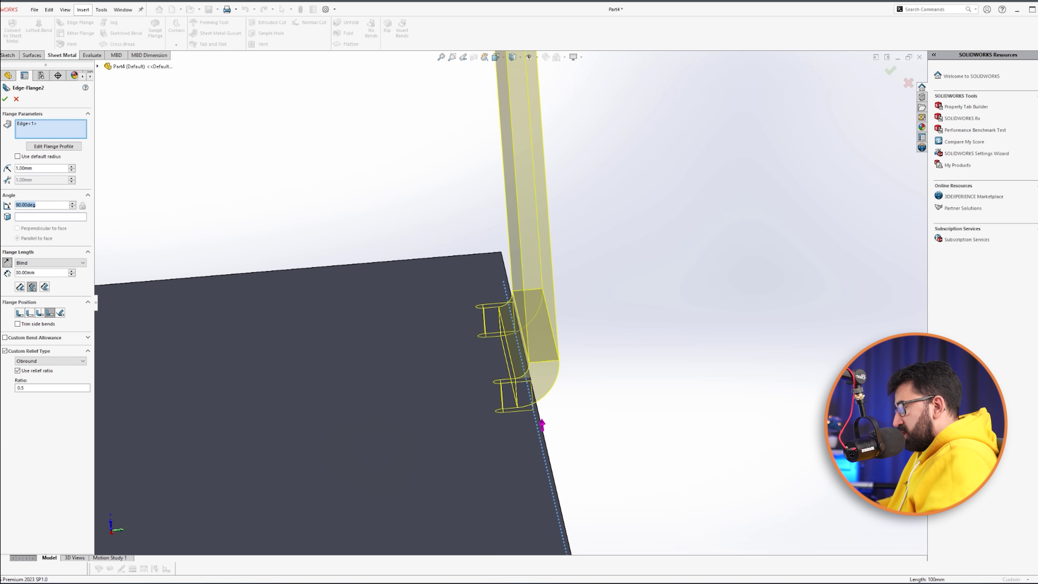
{"action": "type", "text": "120"}
{"action": "key", "text": "Return"}
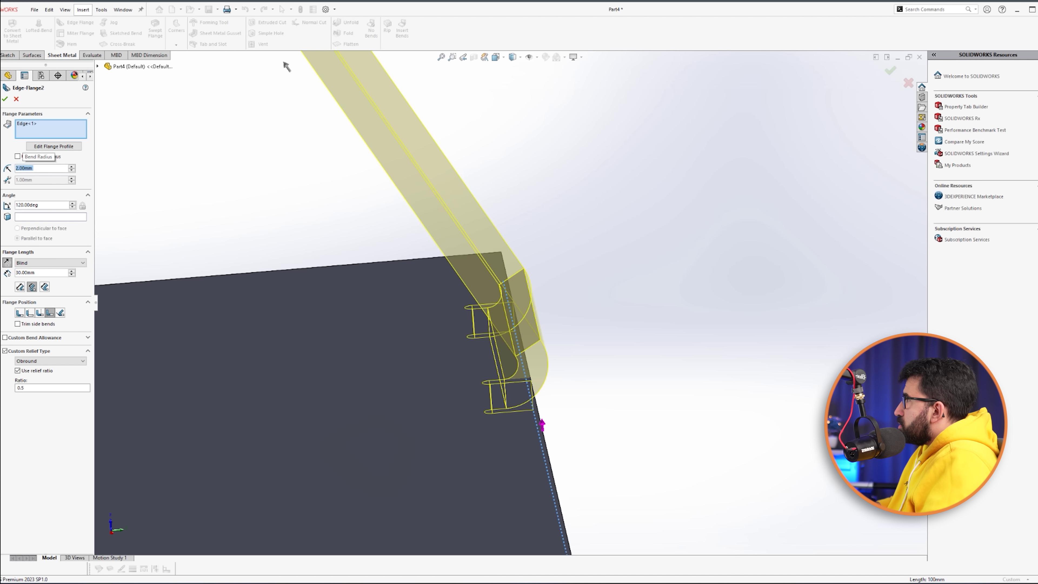
- Edit Edge-Flange2 to use the default bend radius
{"action": "middle_click_drag", "start_coordinate": [580, 384], "coordinate": [602, 433]}
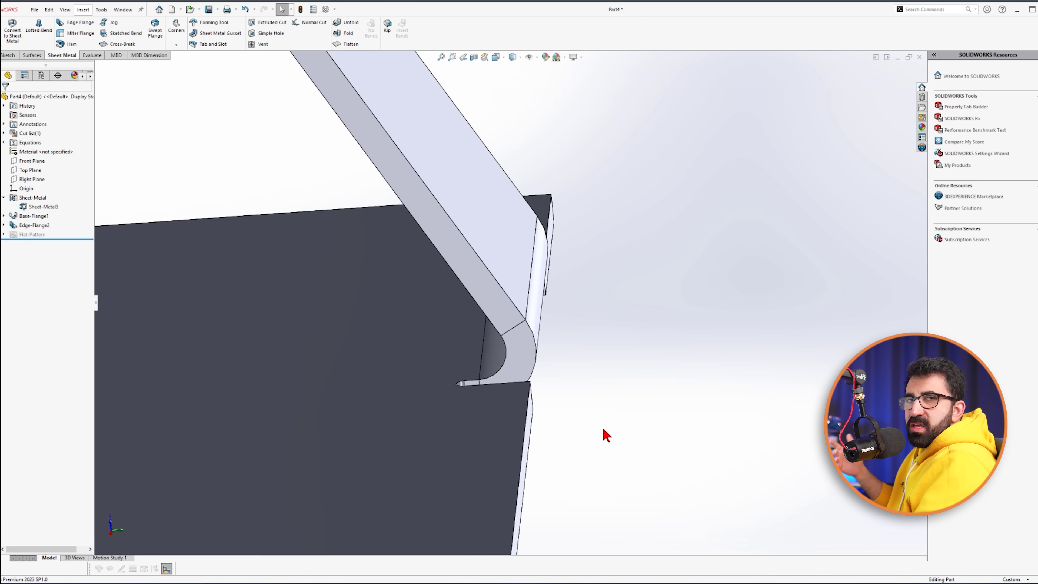
{"action": "middle_click_drag", "start_coordinate": [527, 364], "coordinate": [522, 352]}
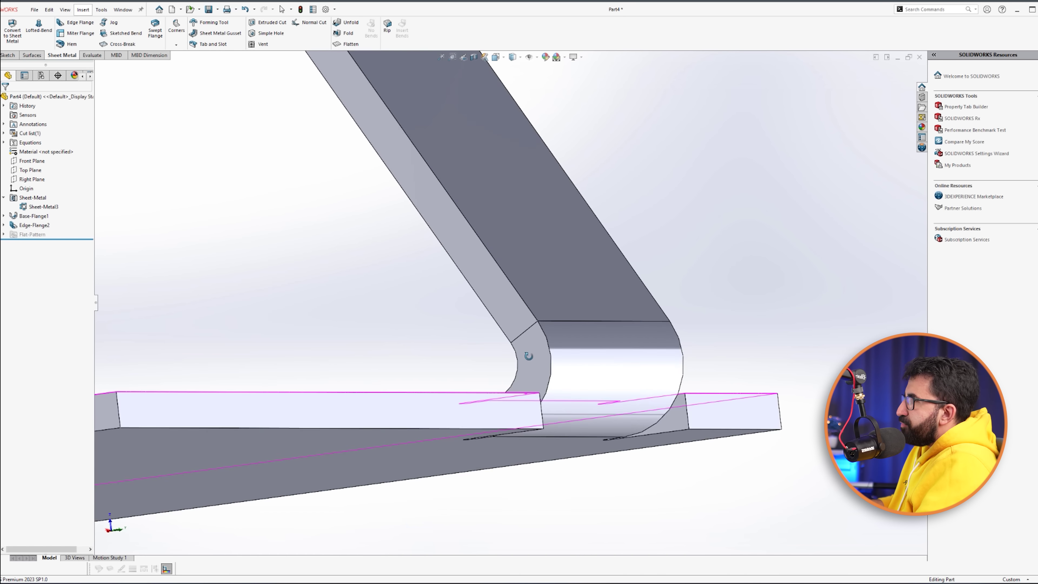
{"action": "scroll", "coordinate": [550, 354], "scroll_direction": "down", "scroll_amount": 3}
{"action": "scroll", "coordinate": [550, 353], "scroll_direction": "up", "scroll_amount": 3}
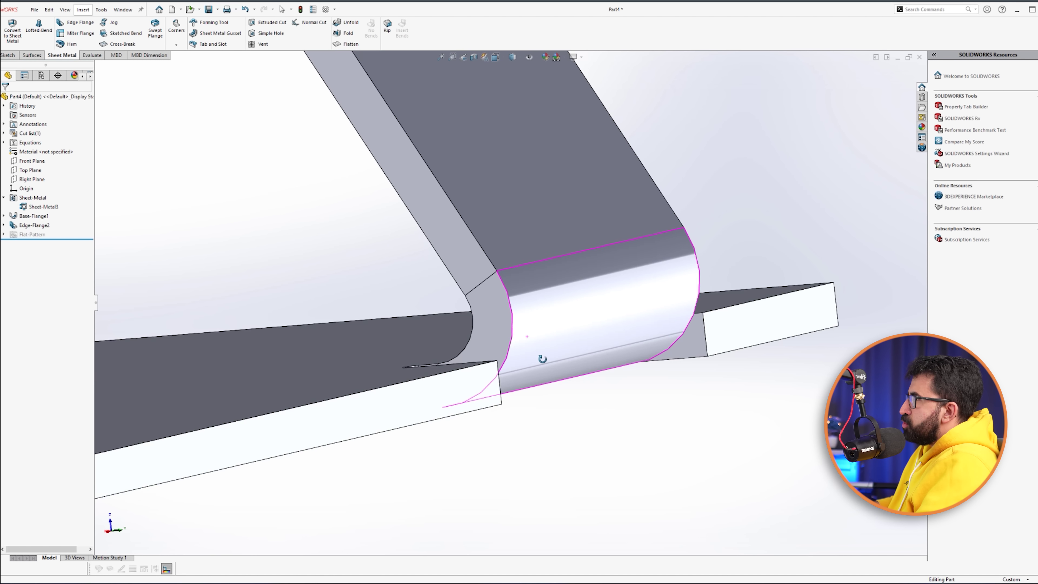
{"action": "left_click", "coordinate": [34, 225]}
{"action": "left_click", "coordinate": [46, 206]}
{"action": "left_click", "coordinate": [28, 157]}
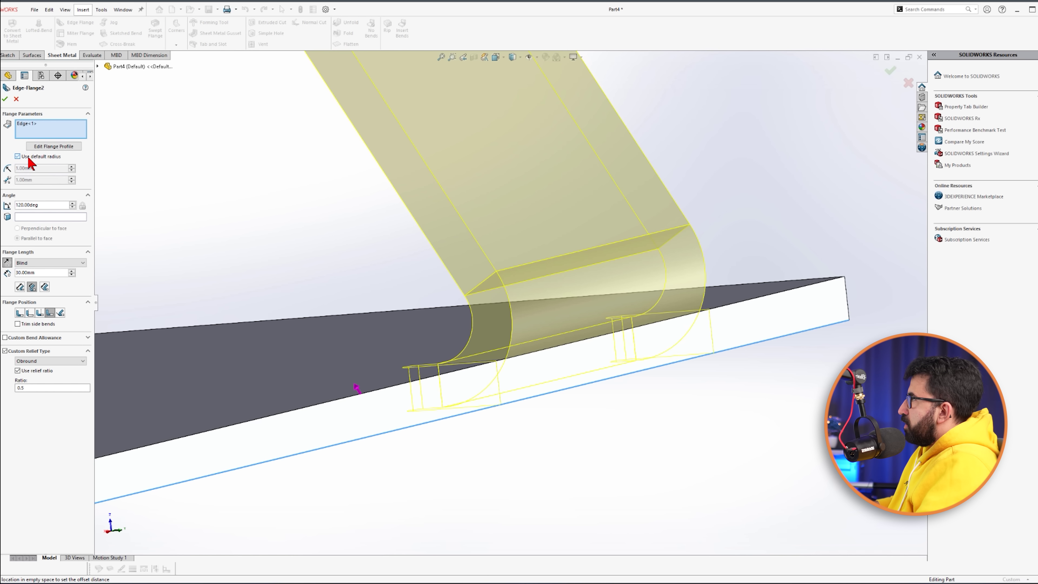
{"action": "left_click", "coordinate": [7, 101]}
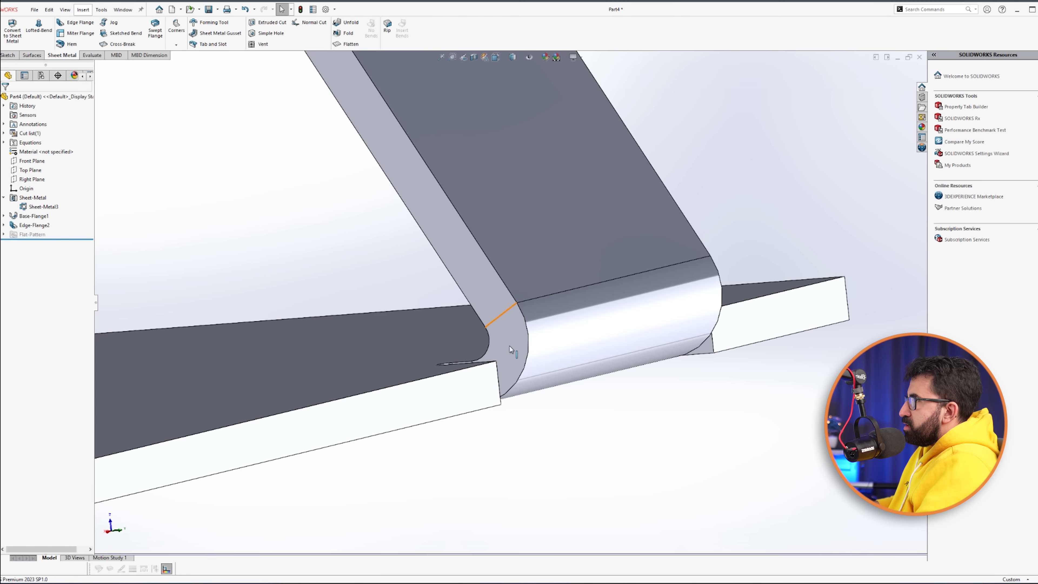
- Orbit the part to inspect the 30 mm tab leaning at 120° from the plate
{"action": "scroll", "coordinate": [542, 366], "scroll_direction": "up", "scroll_amount": 3}
{"action": "middle_click_drag", "start_coordinate": [542, 366], "coordinate": [581, 390]}
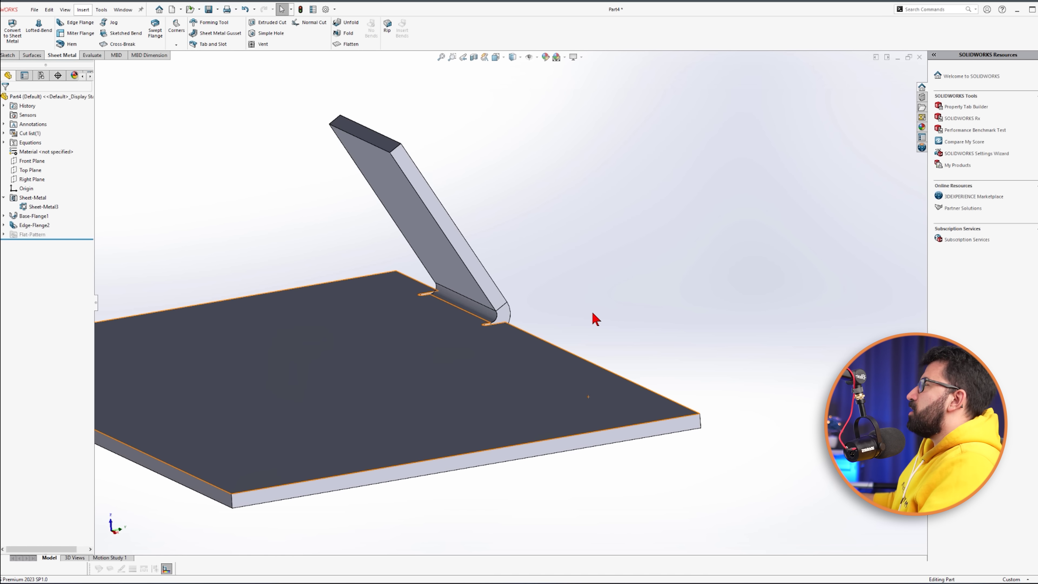
{"action": "middle_click_drag", "start_coordinate": [582, 291], "coordinate": [65, 40]}
{"action": "middle_click_drag", "start_coordinate": [408, 204], "coordinate": [343, 377]}
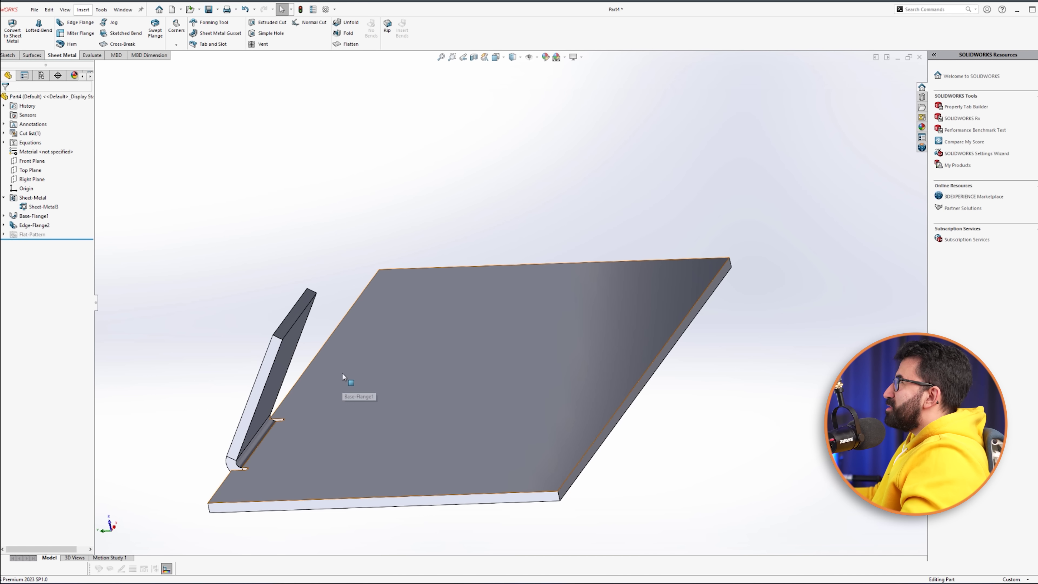
{"action": "middle_click_drag", "start_coordinate": [347, 138], "coordinate": [122, 103]}
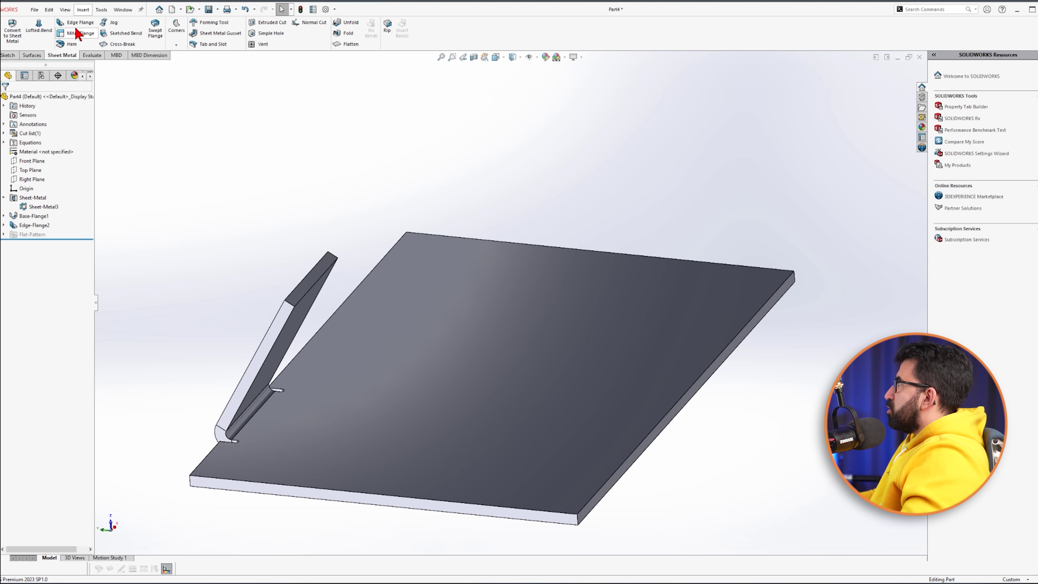
- Add an edge flange on the angled flange's top edge at a 60° angle
{"action": "left_click", "coordinate": [77, 22]}
{"action": "left_click", "coordinate": [322, 284]}
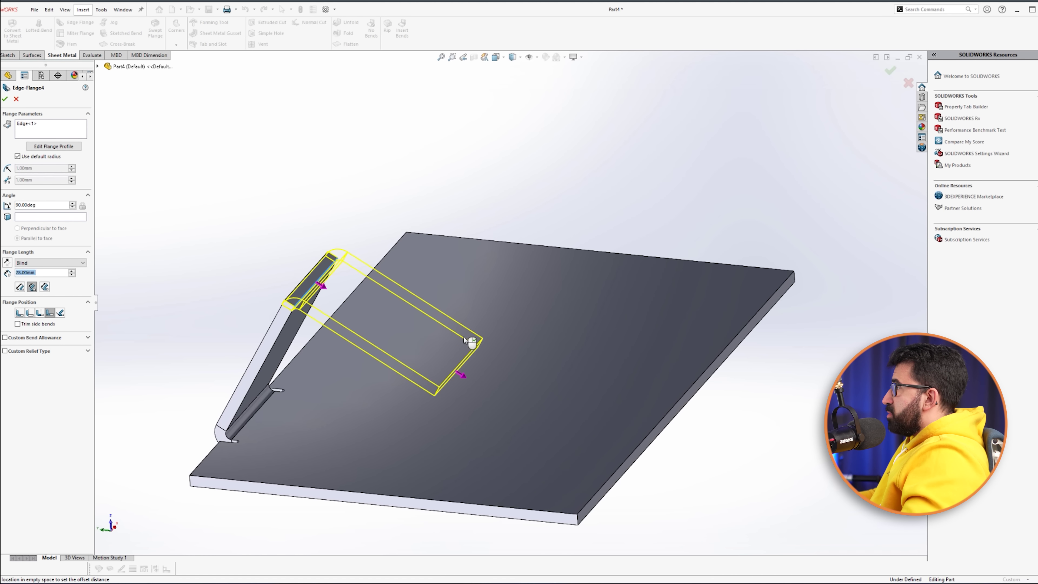
{"action": "left_click", "coordinate": [462, 343]}
{"action": "type", "text": "60"}
{"action": "key", "text": "Return"}
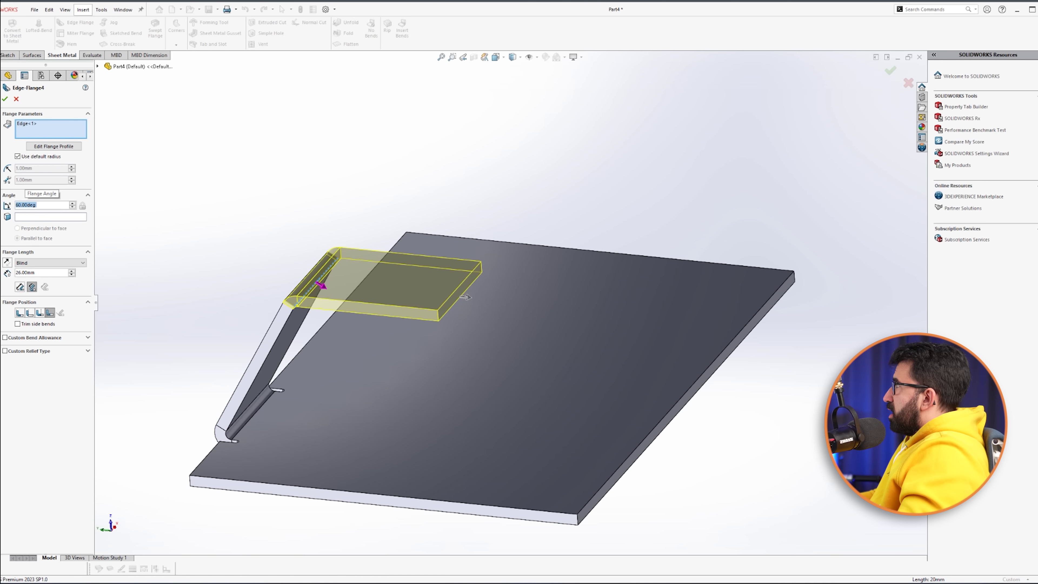
{"action": "left_click", "coordinate": [5, 98]}
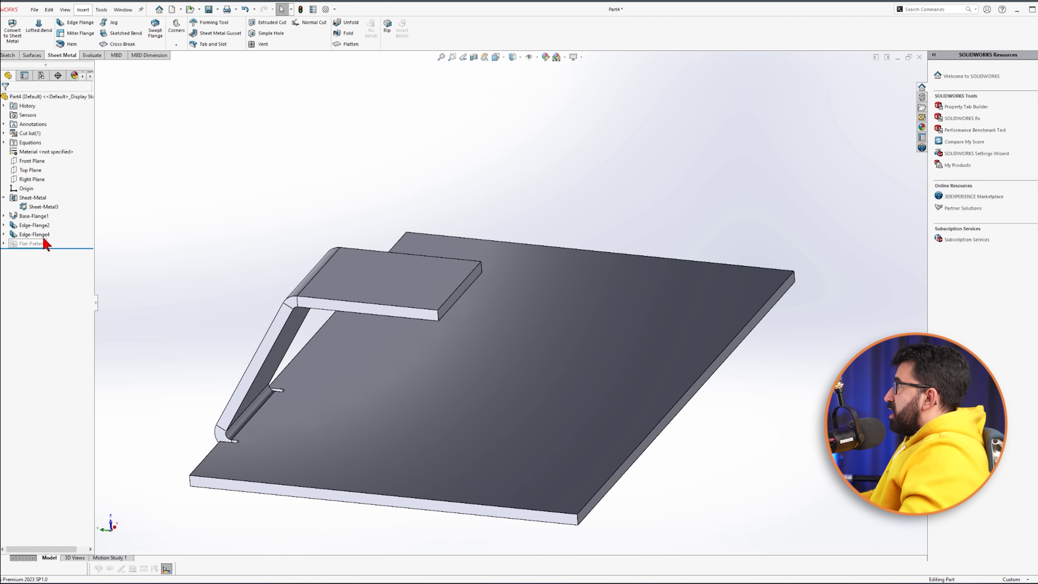
- Change Edge-Flange4's flange length to 46 mm
{"action": "left_click", "coordinate": [32, 234]}
{"action": "left_click", "coordinate": [47, 210]}
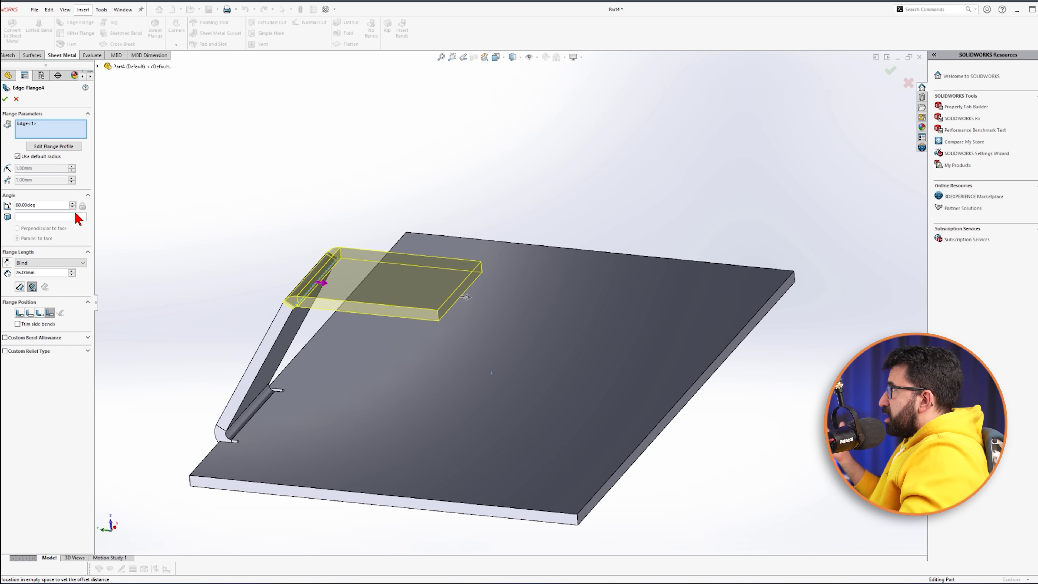
{"action": "double_click", "coordinate": [72, 270]}
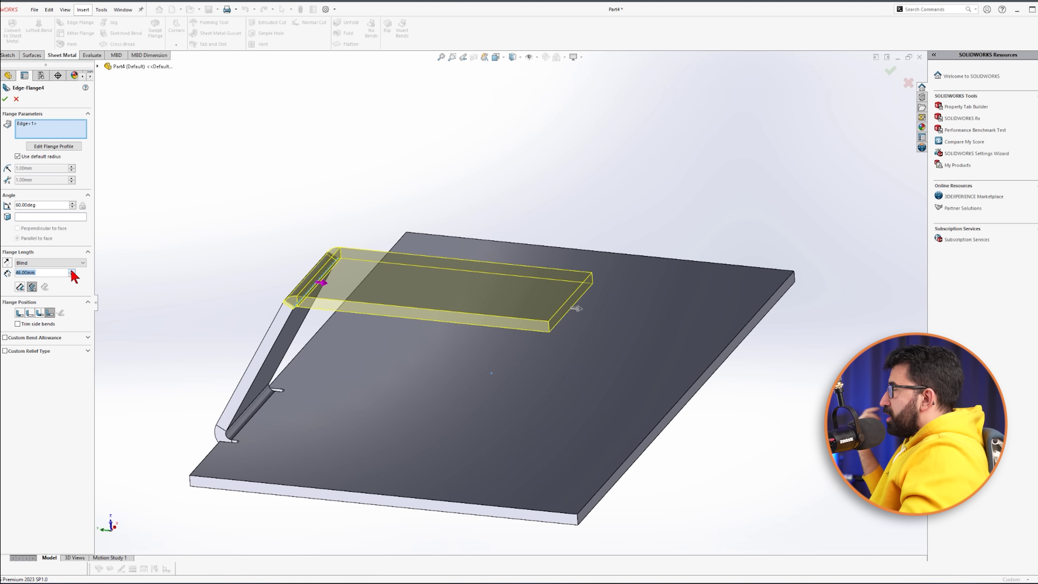
{"action": "left_click", "coordinate": [5, 99]}
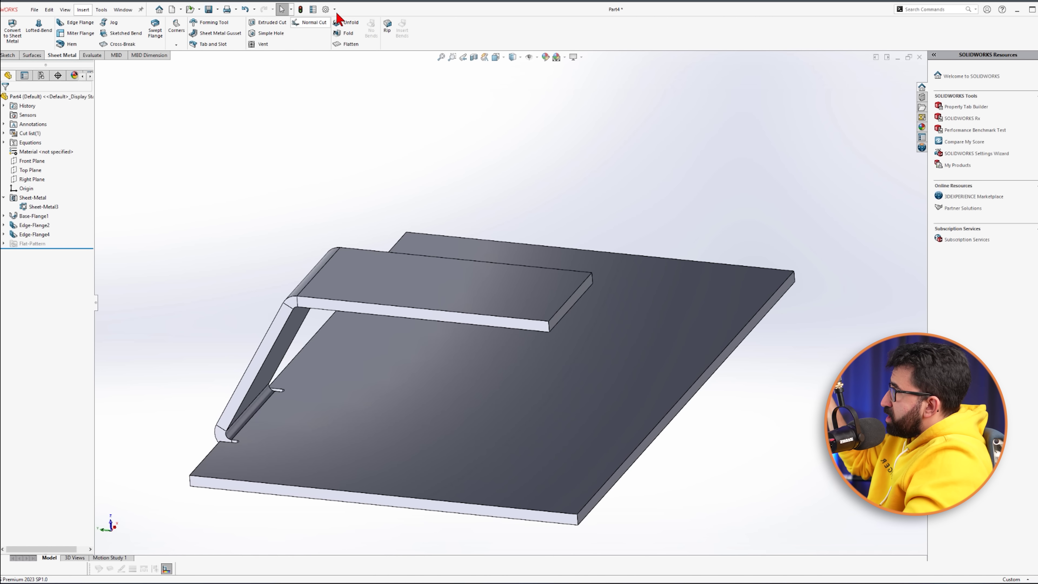
{"action": "left_click", "coordinate": [181, 43]}
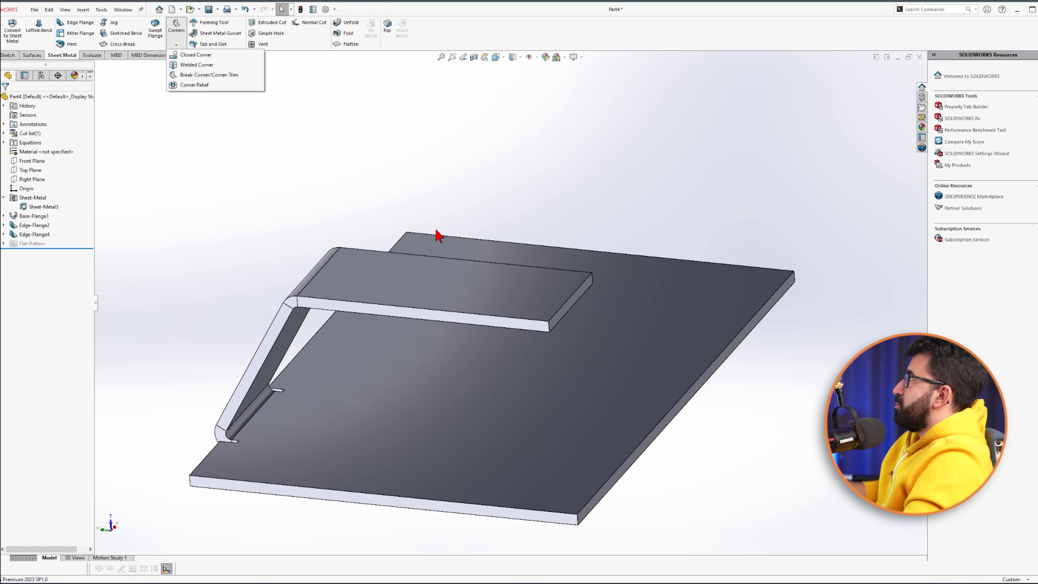
{"action": "scroll", "coordinate": [403, 121], "scroll_direction": "down", "scroll_amount": 5}
{"action": "middle_click_drag", "start_coordinate": [403, 120], "coordinate": [587, 291]}
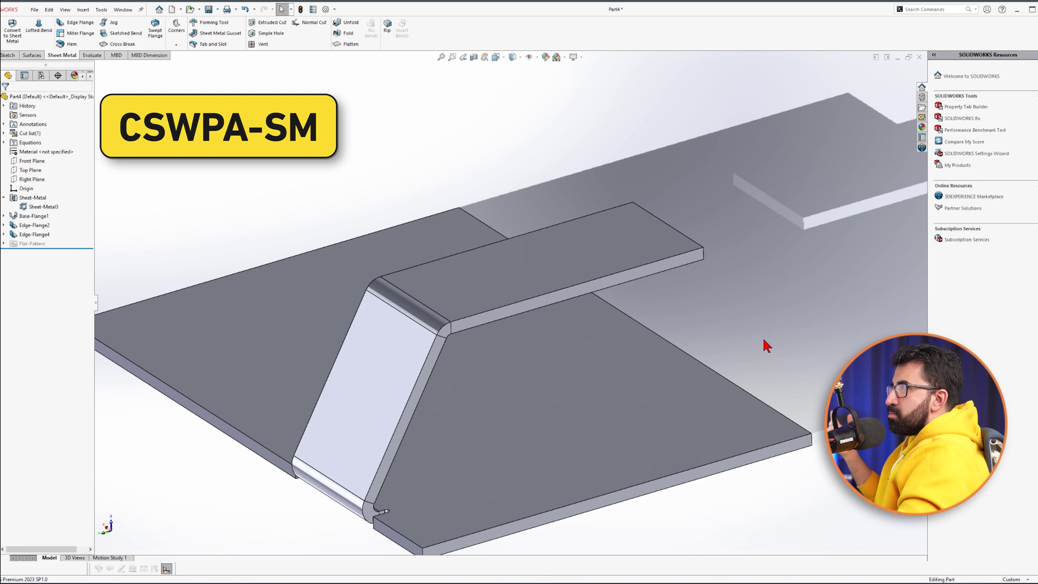
{"action": "middle_click_drag", "start_coordinate": [741, 294], "coordinate": [340, 243]}
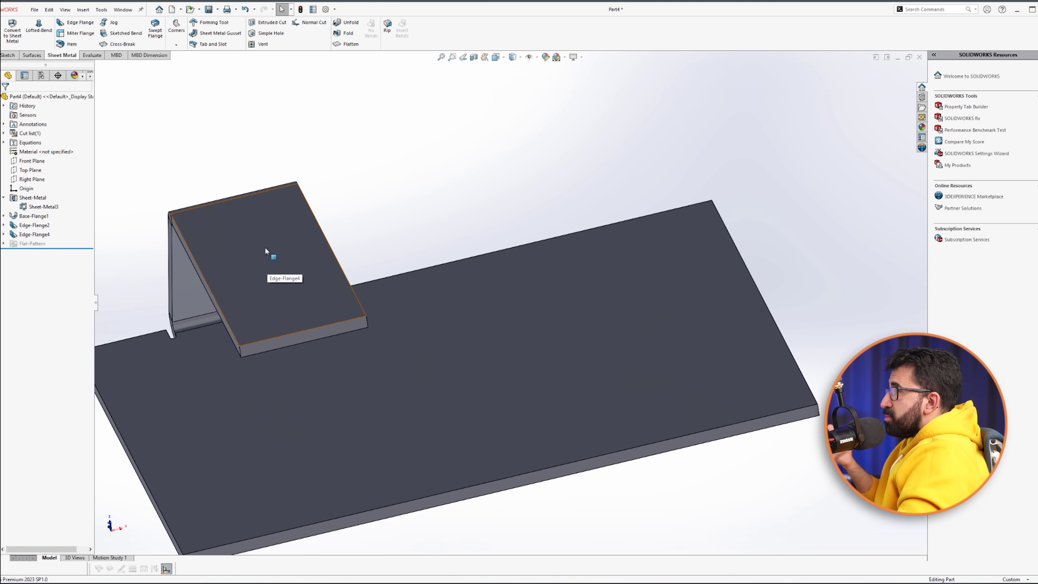
- Start a new sketch on the upper flange face
{"action": "scroll", "coordinate": [223, 234], "scroll_direction": "down", "scroll_amount": 3}
{"action": "left_click", "coordinate": [348, 258]}
{"action": "scroll", "coordinate": [432, 388], "scroll_direction": "up", "scroll_amount": 5}
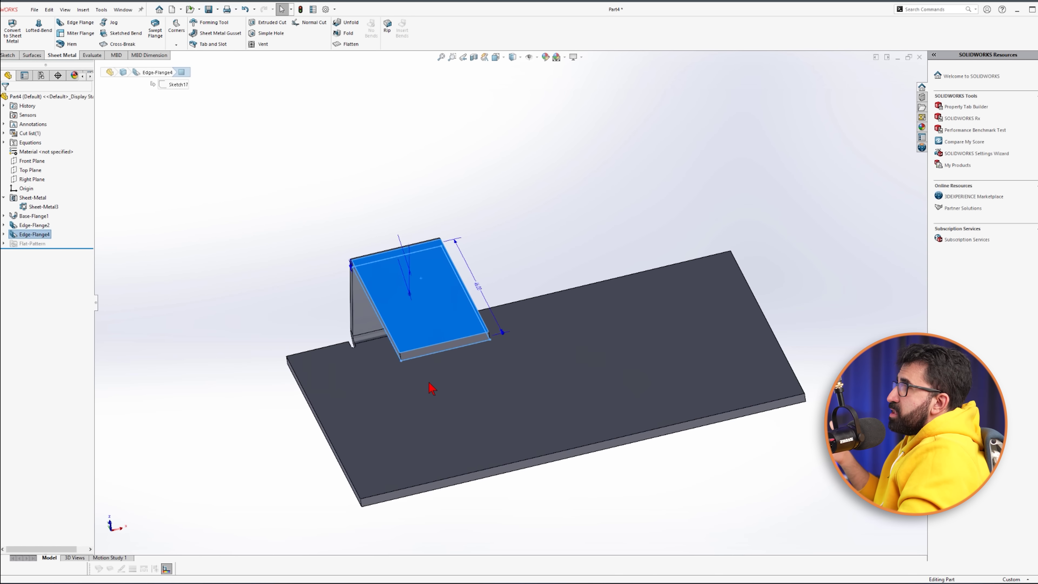
{"action": "middle_click_drag", "start_coordinate": [431, 388], "coordinate": [454, 364]}
{"action": "left_click", "coordinate": [564, 248]}
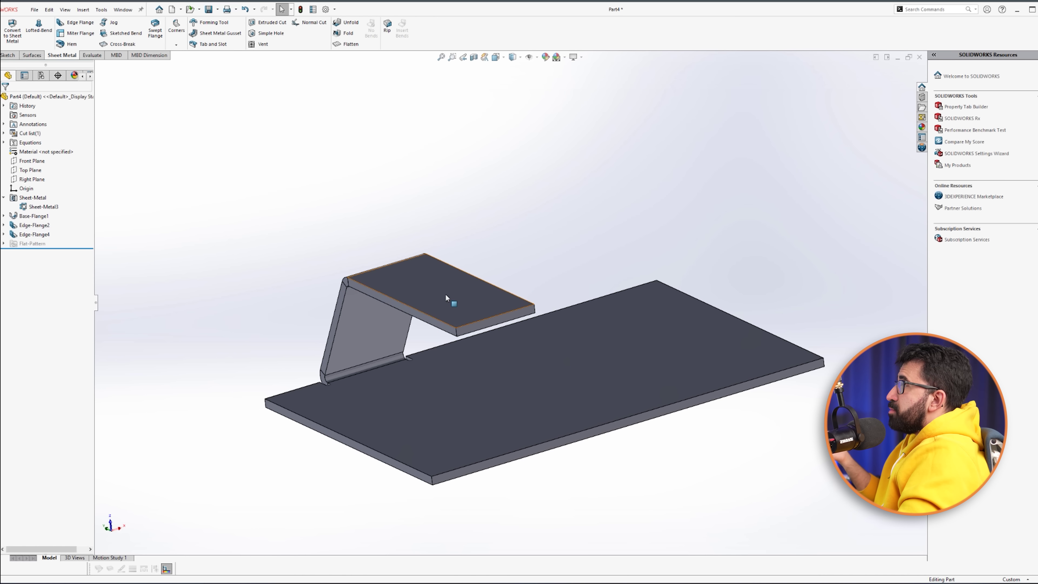
{"action": "left_click", "coordinate": [446, 298]}
{"action": "left_click", "coordinate": [488, 282]}
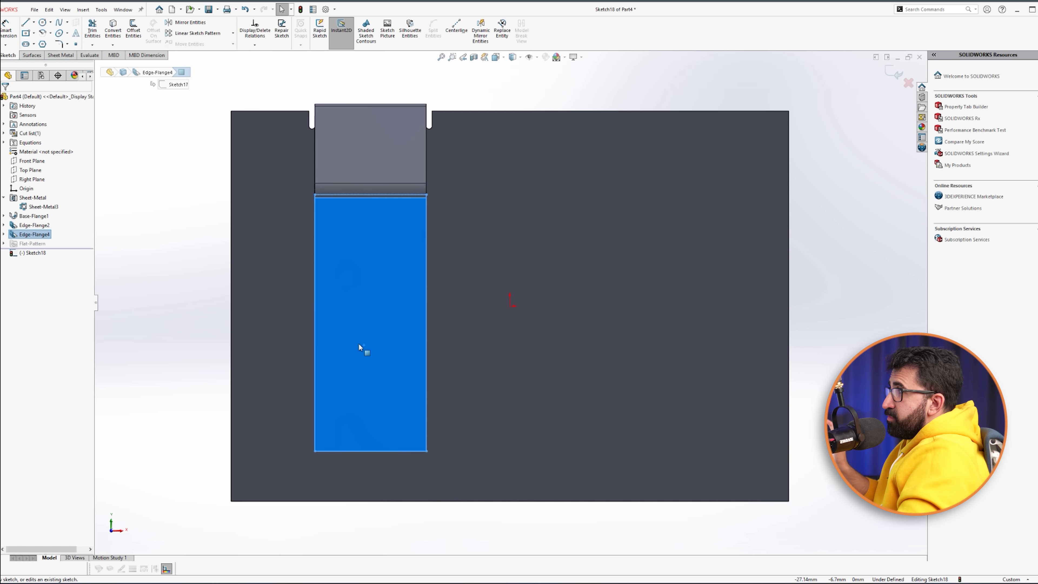
{"action": "left_click", "coordinate": [171, 221]}
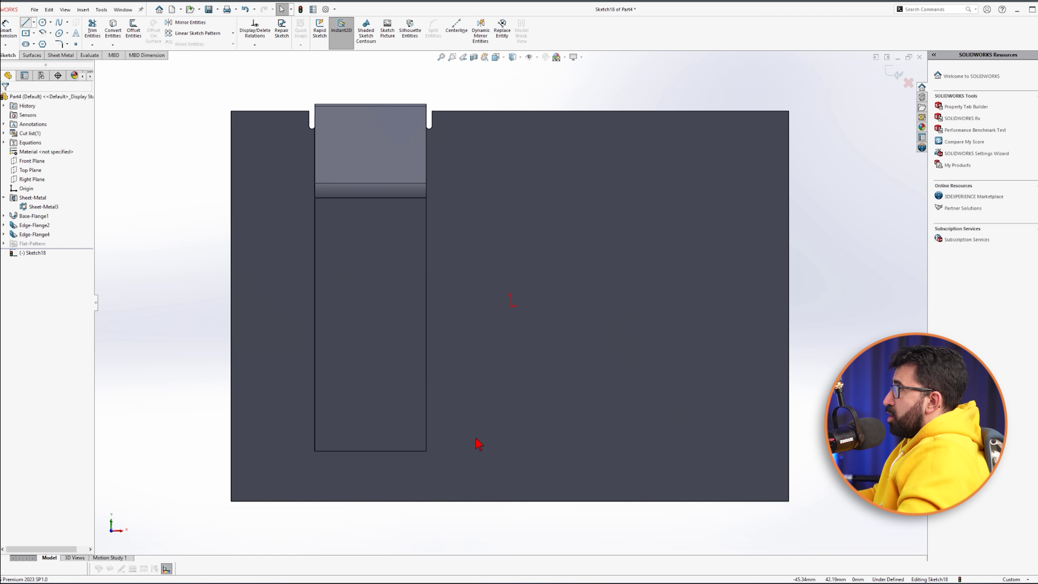
- Draw a closed line profile with a diagonal edge tapering back to the flange
{"action": "key", "text": "l"}
{"action": "left_click", "coordinate": [426, 451]}
{"action": "left_click", "coordinate": [541, 451]}
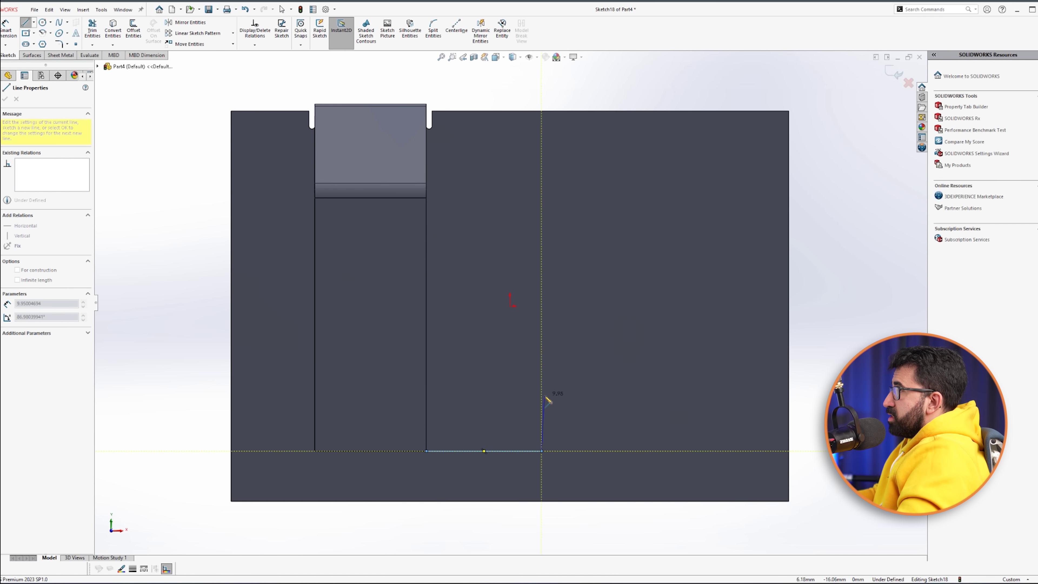
{"action": "left_click", "coordinate": [541, 391]}
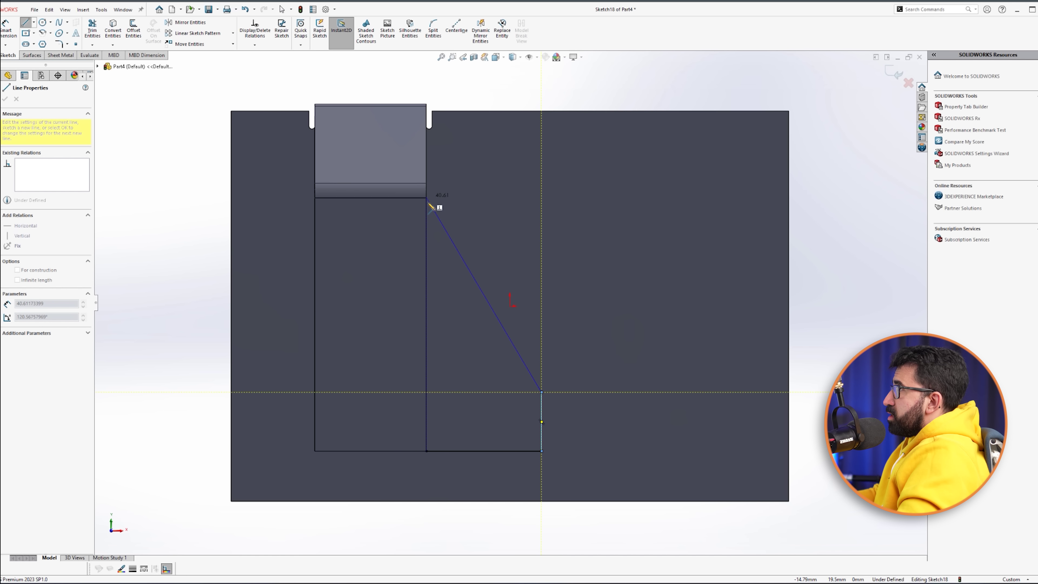
{"action": "left_click", "coordinate": [426, 228]}
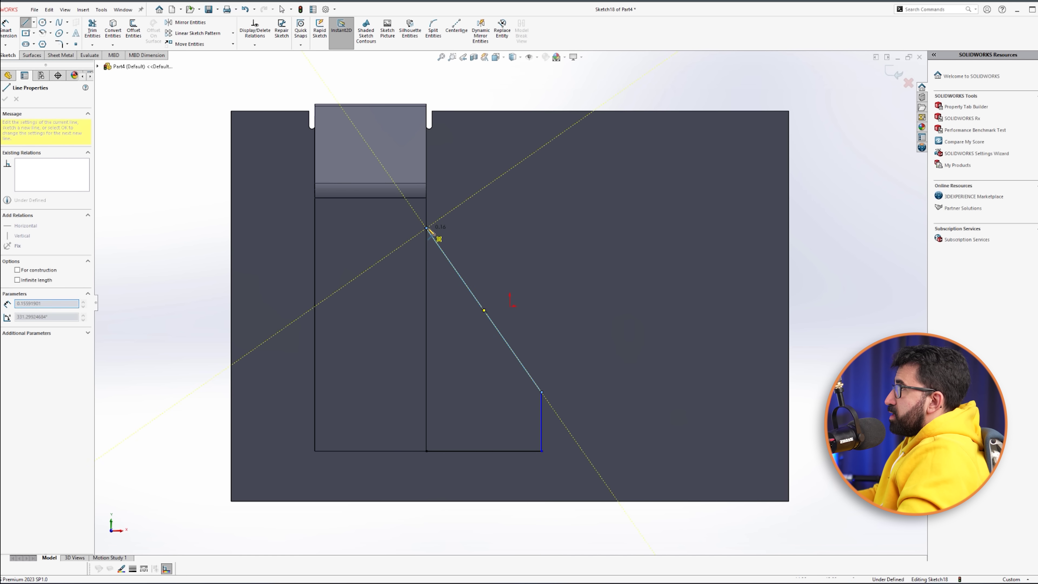
{"action": "left_click", "coordinate": [426, 450]}
{"action": "mouse_move", "coordinate": [426, 451]}
{"action": "middle_mouse_down"}
{"action": "mouse_move", "coordinate": [475, 295]}
{"action": "mouse_move", "coordinate": [497, 294]}
{"action": "mouse_move", "coordinate": [202, 182]}
{"action": "middle_mouse_up"}
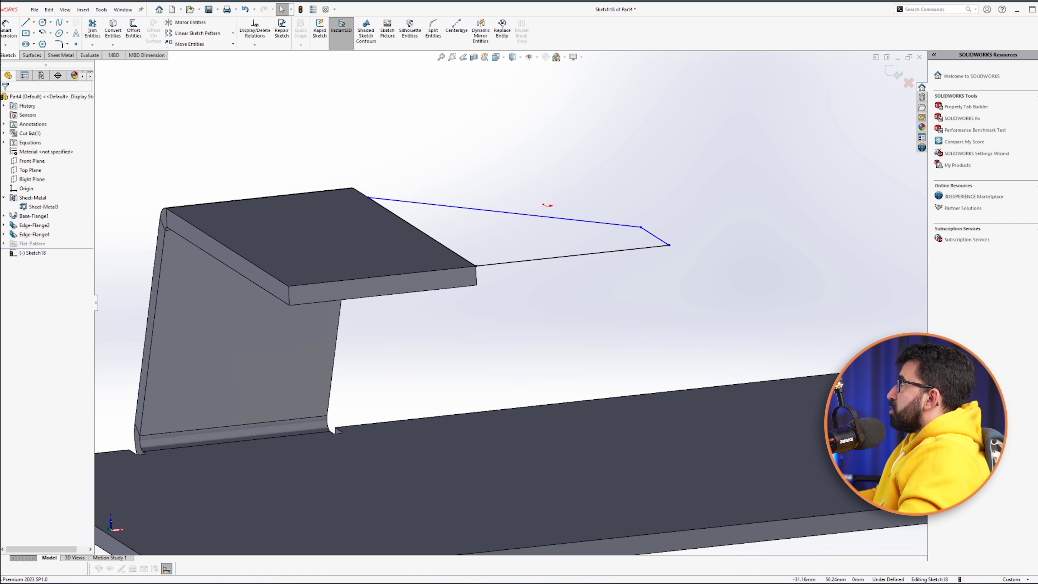
- Turn the closed sketch into Tab1 with Base Flange/Tab
{"action": "left_click", "coordinate": [62, 55]}
{"action": "key", "text": "f"}
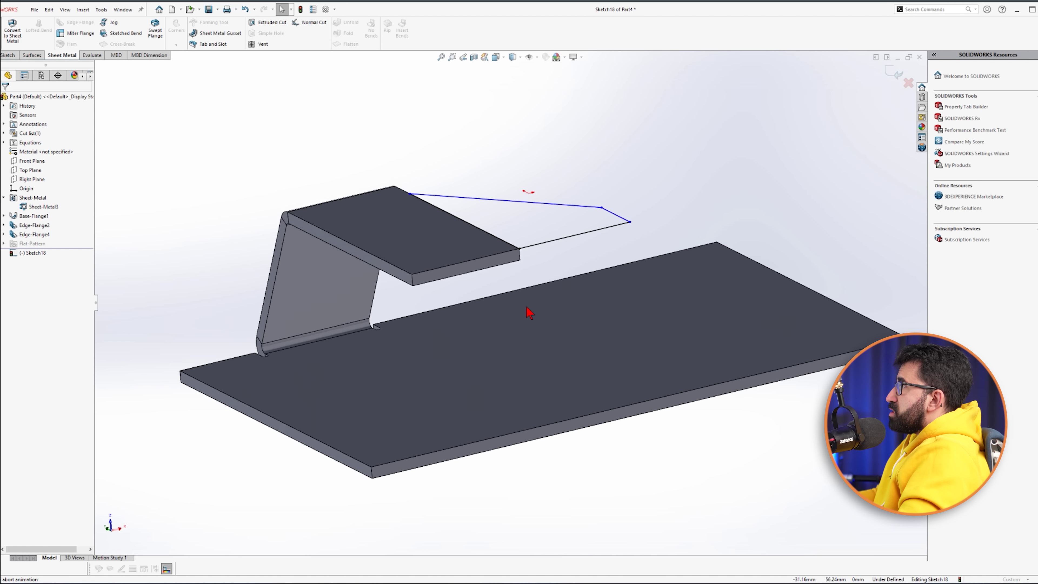
{"action": "left_click", "coordinate": [9, 102]}
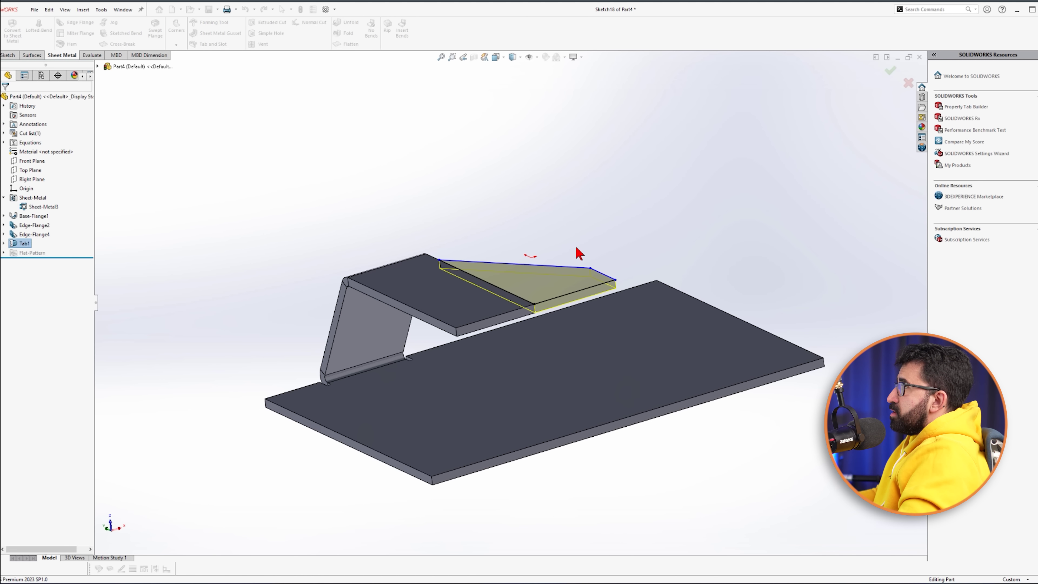
{"action": "mouse_move", "coordinate": [580, 254]}
{"action": "middle_mouse_down"}
{"action": "mouse_move", "coordinate": [495, 389]}
{"action": "mouse_move", "coordinate": [429, 348]}
{"action": "mouse_move", "coordinate": [485, 432]}
{"action": "middle_mouse_up"}
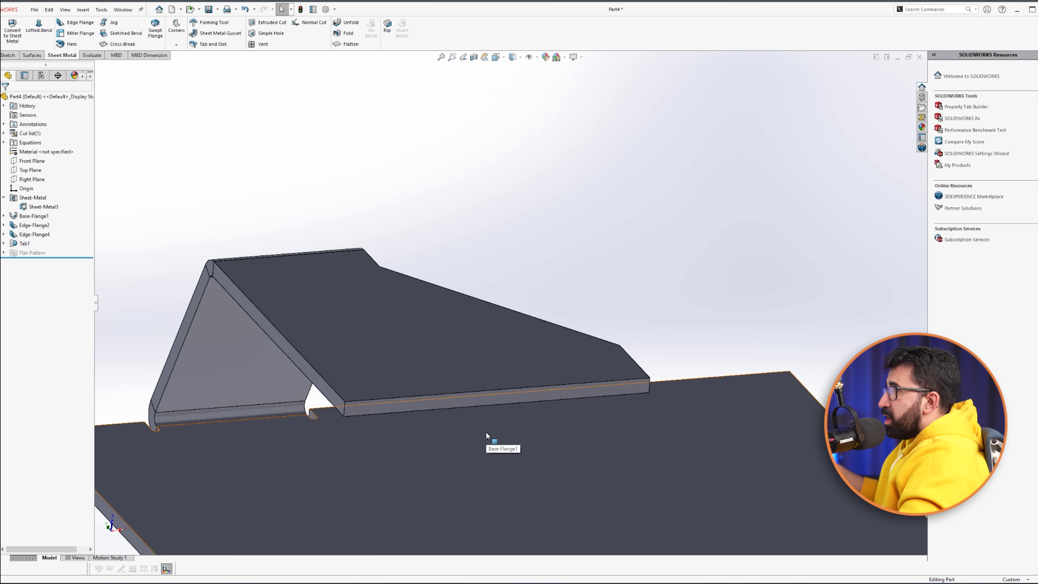
{"action": "key", "text": "f"}
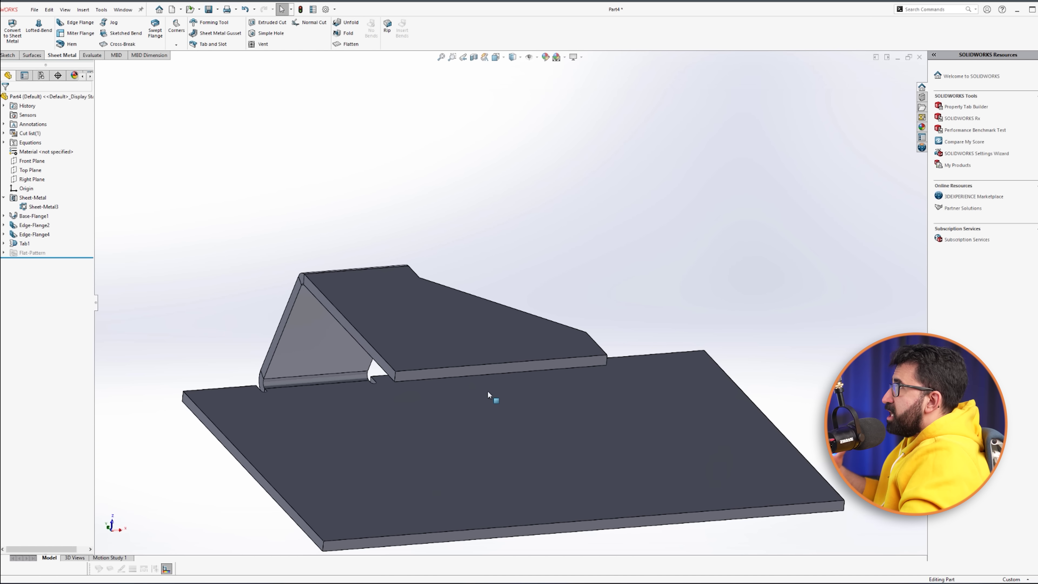
{"action": "left_click", "coordinate": [350, 46]}
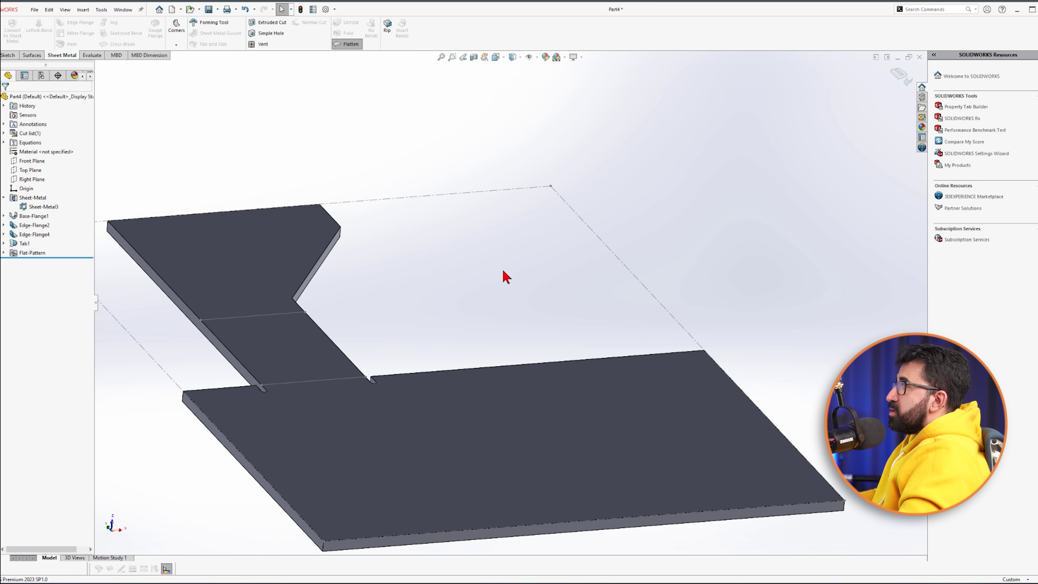
{"action": "middle_click_drag", "start_coordinate": [371, 347], "coordinate": [434, 412]}
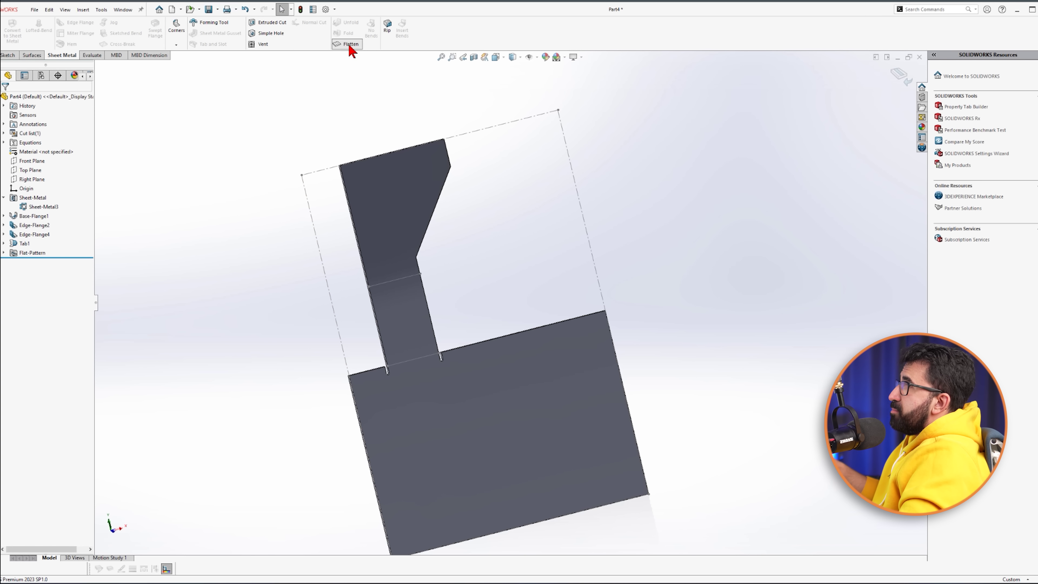
{"action": "middle_click_drag", "start_coordinate": [440, 260], "coordinate": [472, 234]}
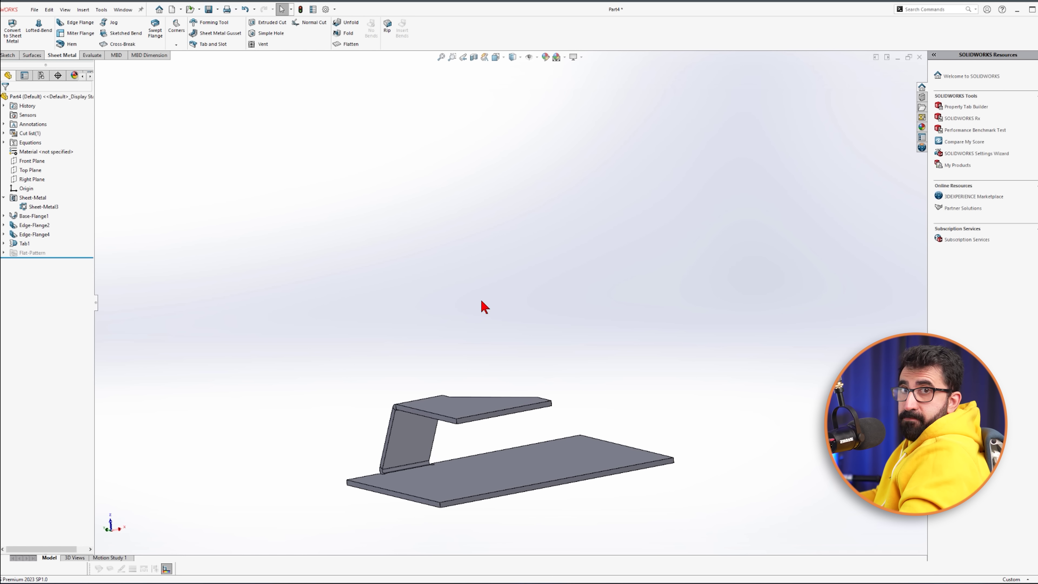
{"action": "scroll", "coordinate": [459, 407], "scroll_direction": "down", "scroll_amount": 3}
{"action": "scroll", "coordinate": [569, 441], "scroll_direction": "up", "scroll_amount": 3}
{"action": "middle_click_drag", "start_coordinate": [547, 399], "coordinate": [484, 452]}
{"action": "scroll", "coordinate": [347, 401], "scroll_direction": "down", "scroll_amount": 2}
- Add an edge flange on the upper flange's edge beside the slanted wall
{"action": "left_click", "coordinate": [393, 265]}
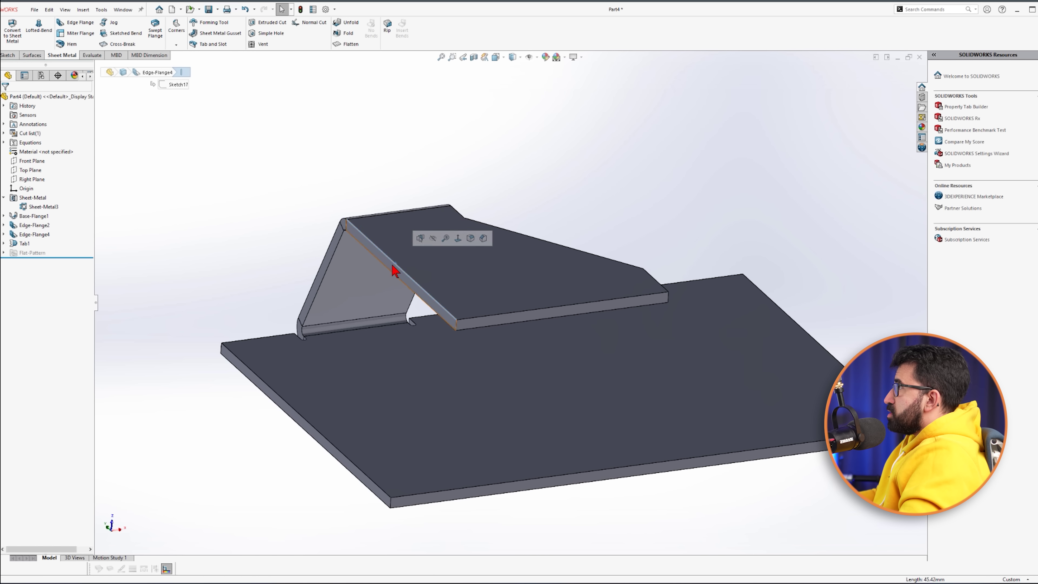
{"action": "key", "text": "Escape"}
{"action": "middle_click_drag", "start_coordinate": [614, 296], "coordinate": [586, 271]}
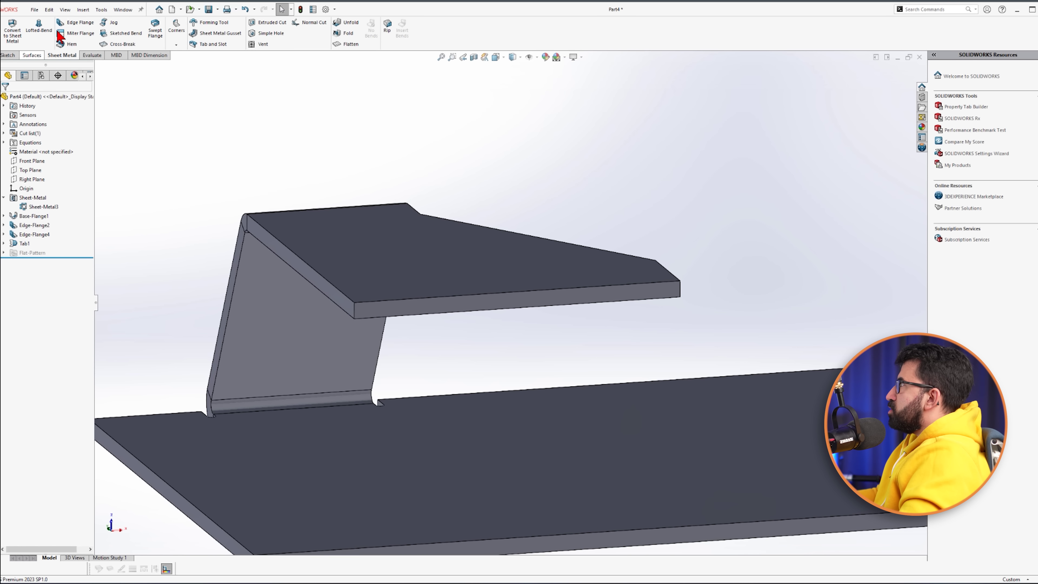
{"action": "left_click", "coordinate": [72, 28]}
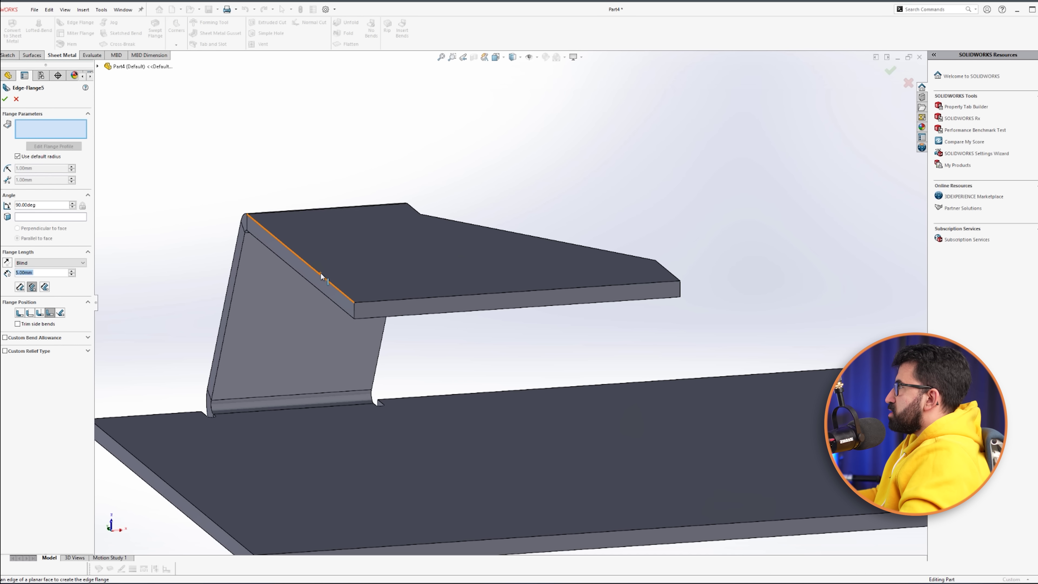
{"action": "left_click", "coordinate": [322, 277]}
{"action": "right_click", "coordinate": [273, 409]}
- Orbit and zoom to inspect the new Edge-Flange5 curling down
{"action": "middle_click_drag", "start_coordinate": [531, 286], "coordinate": [584, 277]}
{"action": "scroll", "coordinate": [576, 302], "scroll_direction": "up", "scroll_amount": 3}
{"action": "scroll", "coordinate": [493, 259], "scroll_direction": "down", "scroll_amount": 5}
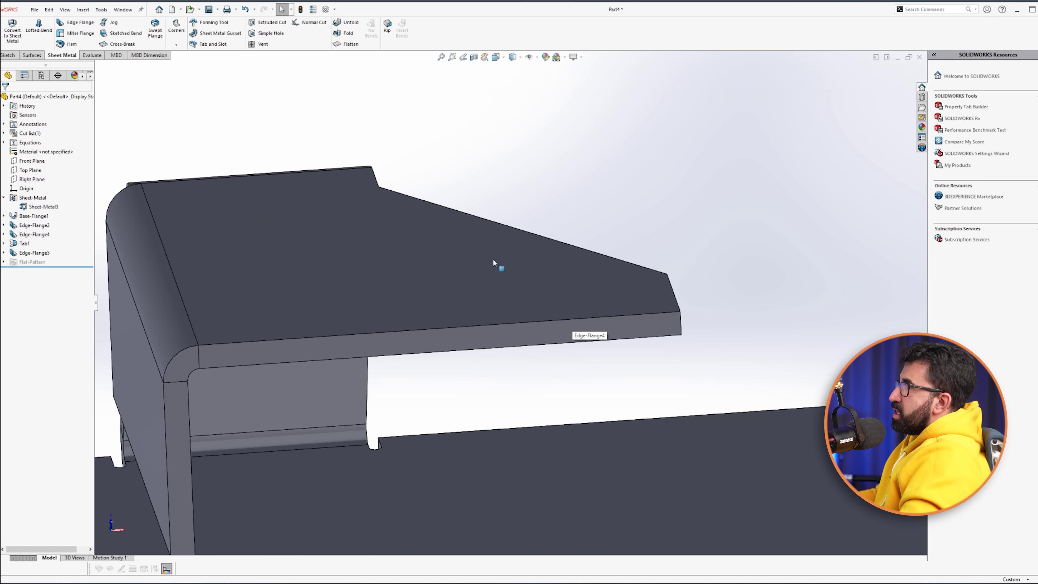
{"action": "scroll", "coordinate": [512, 258], "scroll_direction": "down", "scroll_amount": 3}
{"action": "left_click", "coordinate": [515, 301]}
{"action": "middle_click_drag", "start_coordinate": [515, 301], "coordinate": [412, 359]}
- In Front view, sketch one line on the flange face from its angled edge to its bottom edge
{"action": "key", "text": "ctrl+1"}
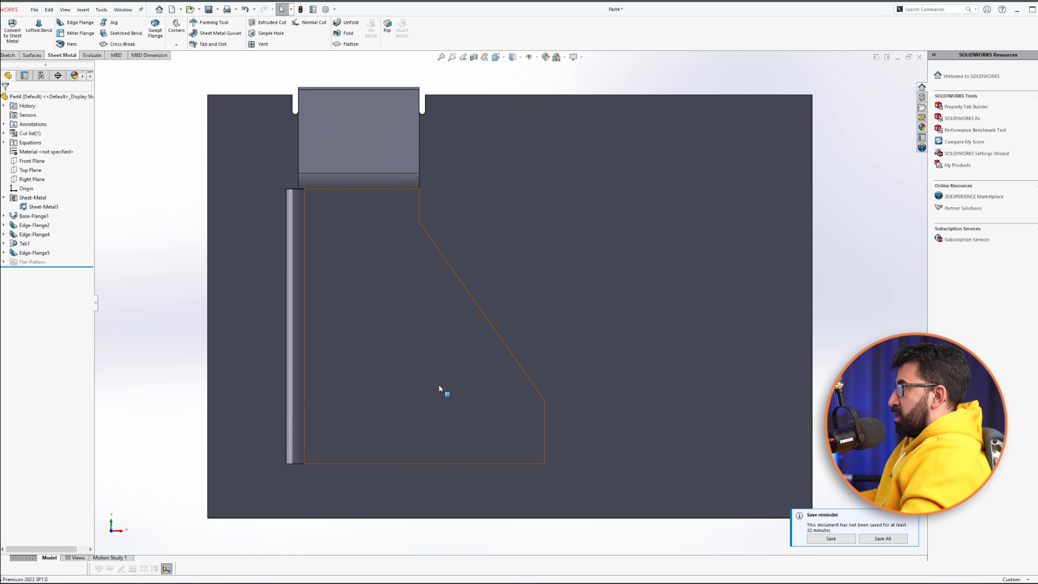
{"action": "left_click", "coordinate": [449, 380]}
{"action": "left_click", "coordinate": [475, 359]}
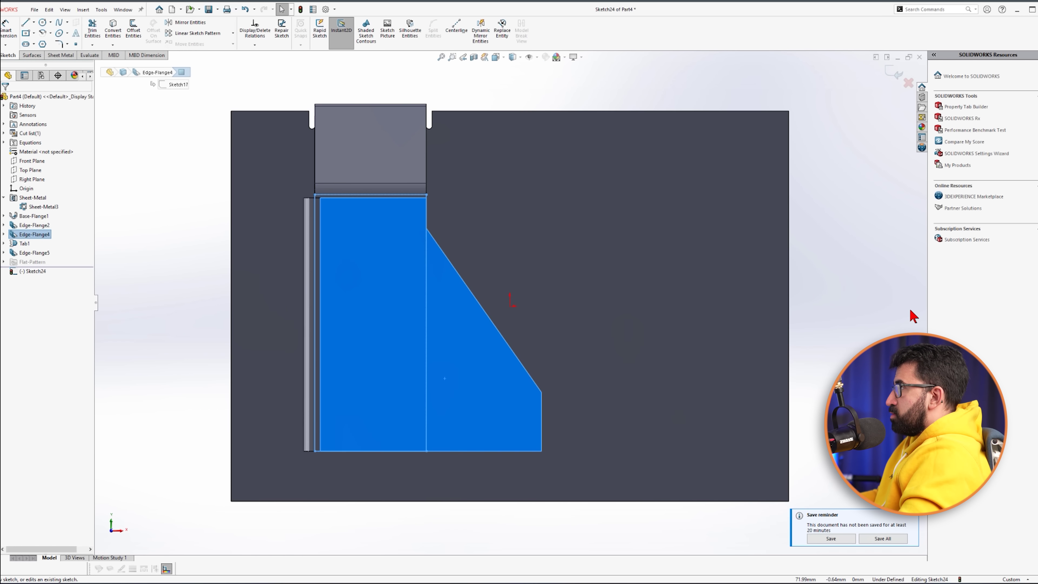
{"action": "key", "text": "l"}
{"action": "left_click", "coordinate": [508, 342]}
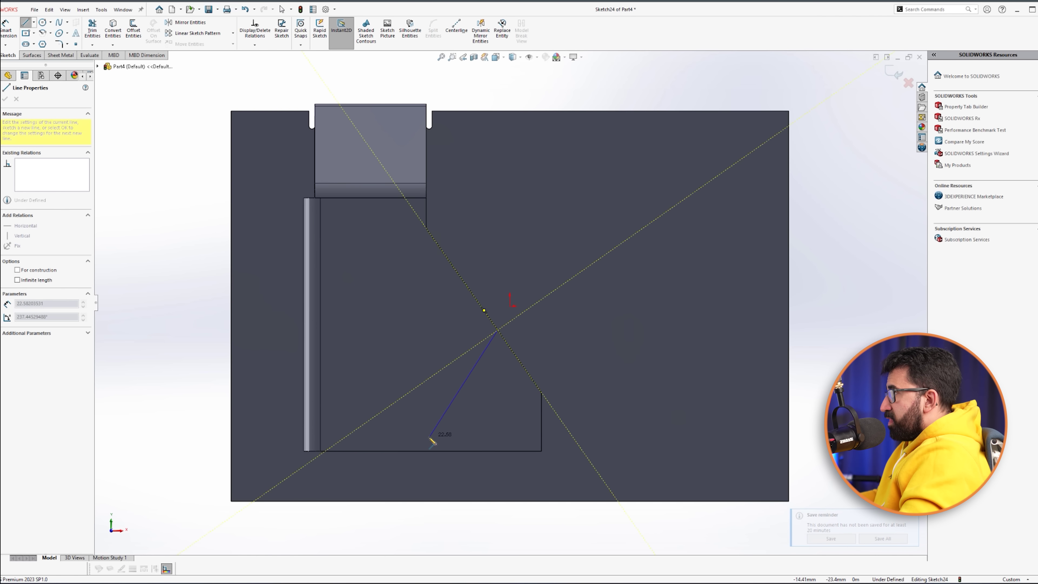
{"action": "left_click", "coordinate": [397, 451]}
{"action": "key", "text": "Escape"}
{"action": "key", "text": "ctrl+q"}
{"action": "mouse_move", "coordinate": [649, 475]}
{"action": "middle_mouse_down"}
{"action": "mouse_move", "coordinate": [676, 303]}
{"action": "mouse_move", "coordinate": [527, 242]}
{"action": "middle_mouse_up"}
{"action": "scroll", "coordinate": [526, 242], "scroll_direction": "up", "scroll_amount": 5}
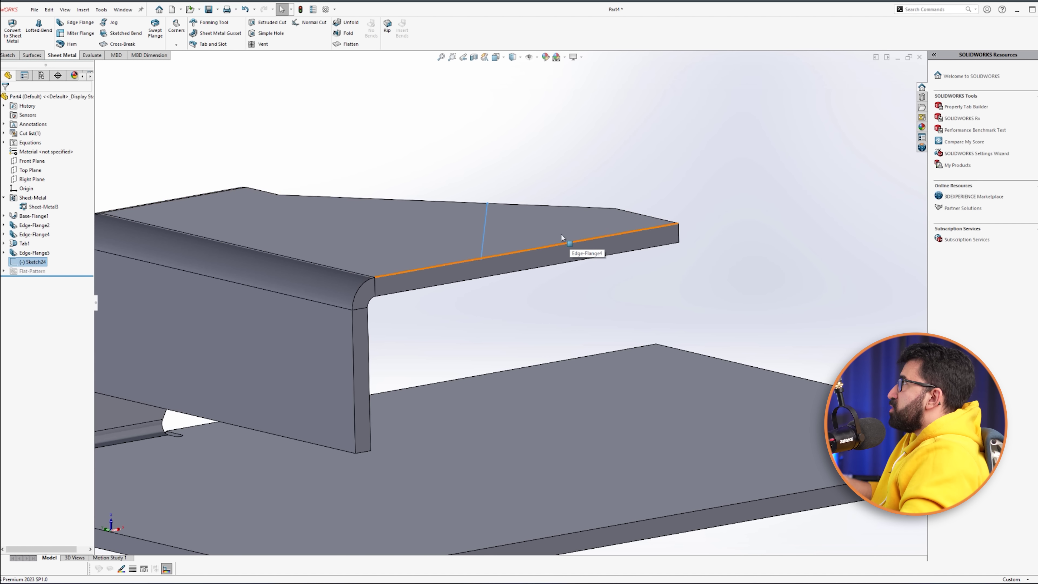
- Create a 20° sketched bend along the line, keeping the chosen flange face fixed
{"action": "left_click", "coordinate": [118, 34]}
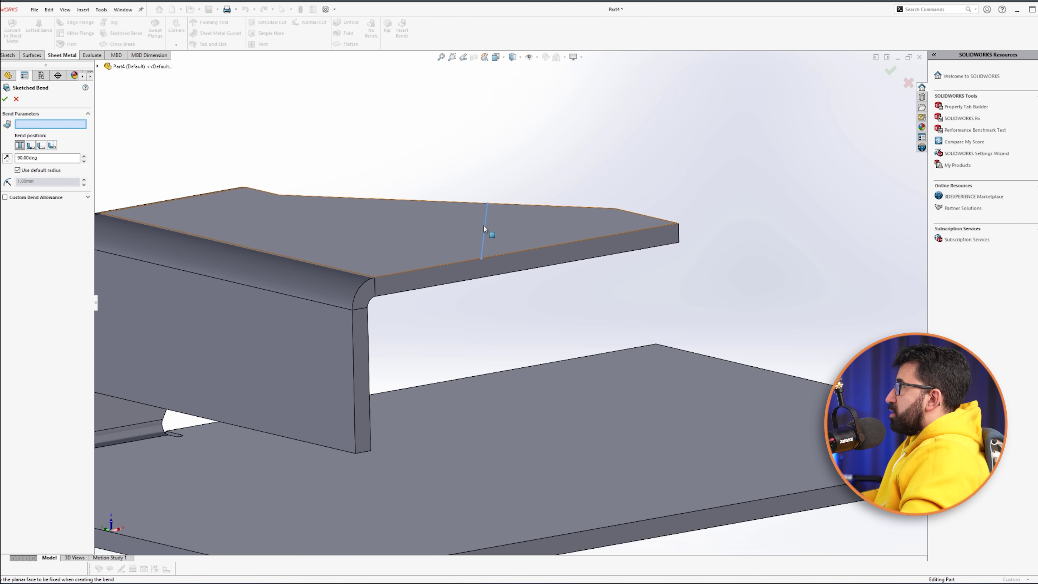
{"action": "left_click", "coordinate": [493, 225]}
{"action": "scroll", "coordinate": [531, 239], "scroll_direction": "up", "scroll_amount": 3}
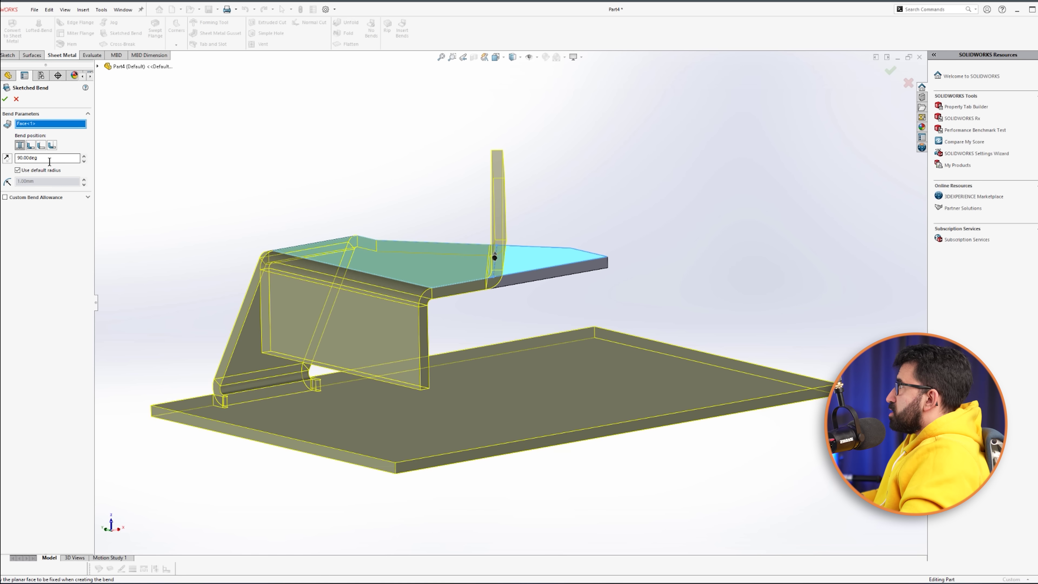
{"action": "type", "text": "20"}
{"action": "key", "text": "Return"}
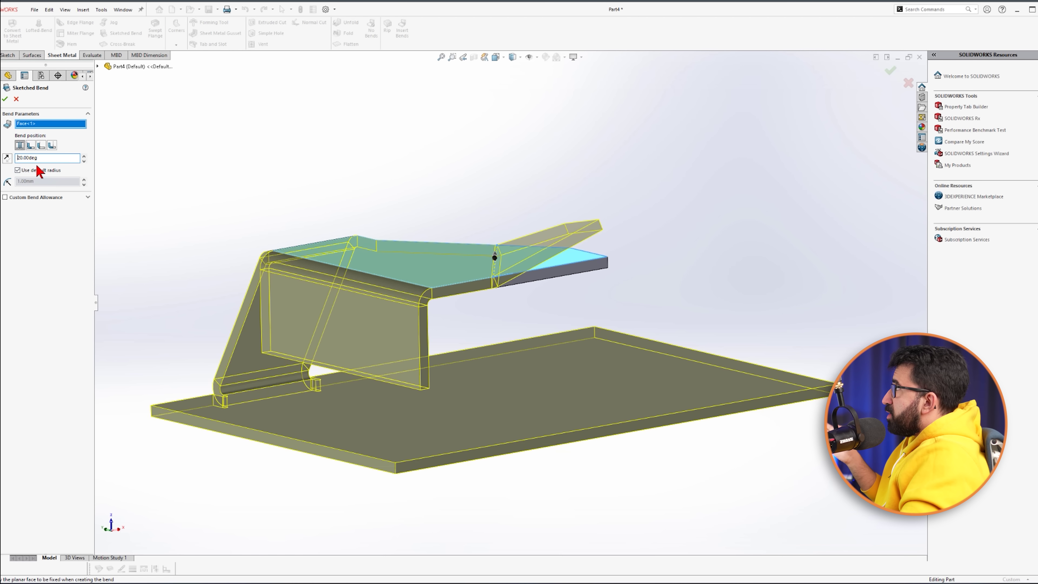
{"action": "scroll", "coordinate": [535, 241], "scroll_direction": "down", "scroll_amount": 2}
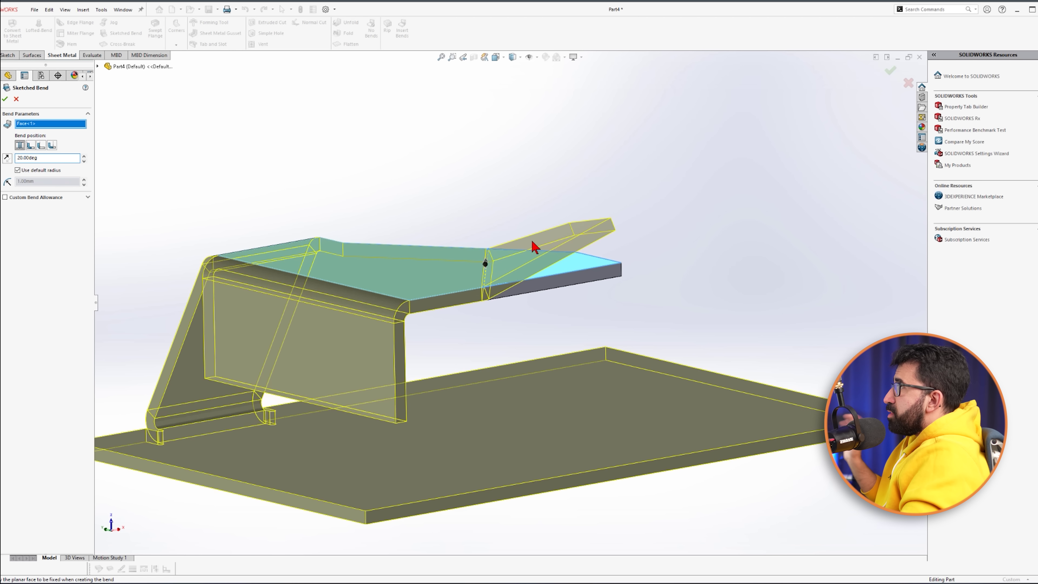
{"action": "left_click", "coordinate": [6, 100]}
- Orbit and fit the view to inspect the finished bent part
{"action": "scroll", "coordinate": [503, 406], "scroll_direction": "down", "scroll_amount": 3}
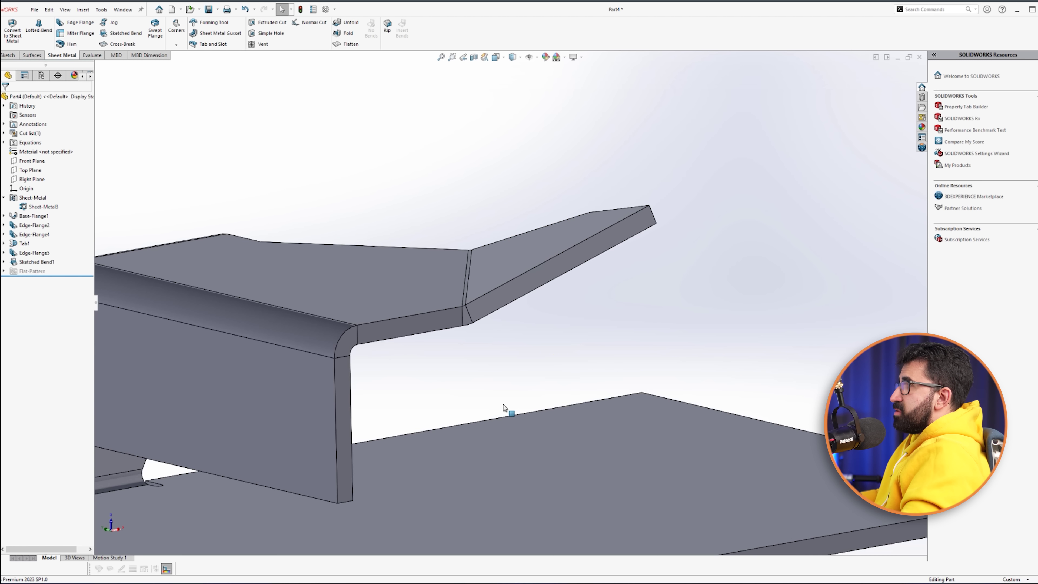
{"action": "scroll", "coordinate": [504, 406], "scroll_direction": "up", "scroll_amount": 3}
{"action": "middle_click_drag", "start_coordinate": [483, 368], "coordinate": [462, 324]}
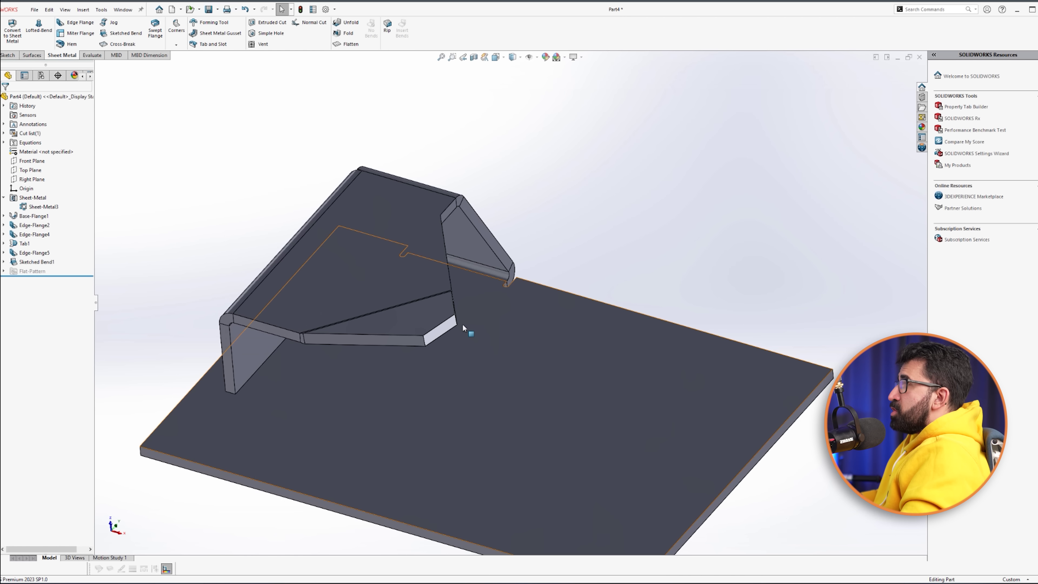
{"action": "scroll", "coordinate": [462, 324], "scroll_direction": "down", "scroll_amount": 4}
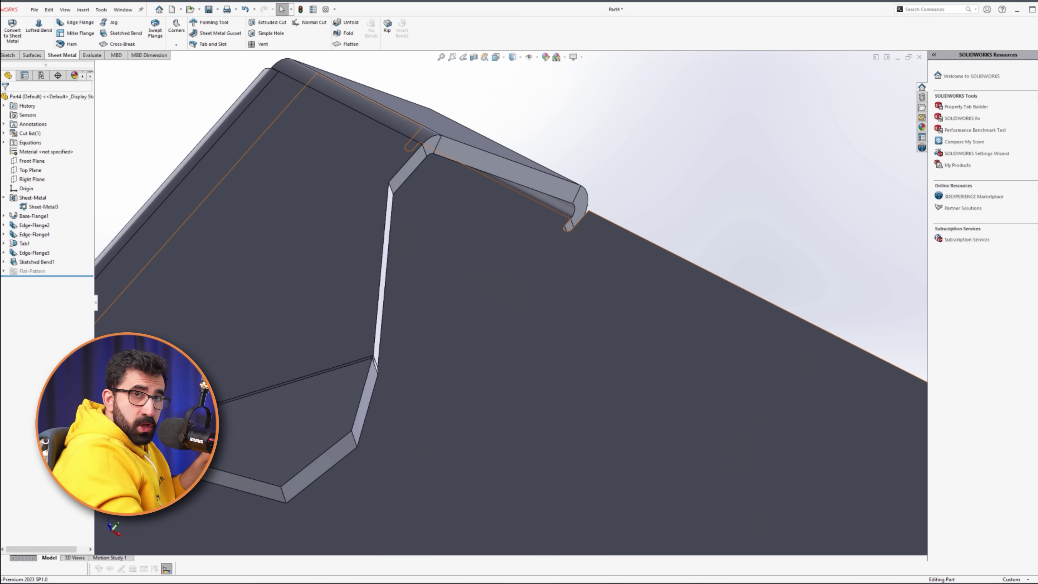
{"action": "key", "text": "f"}
{"action": "middle_click_drag", "start_coordinate": [569, 358], "coordinate": [621, 354]}
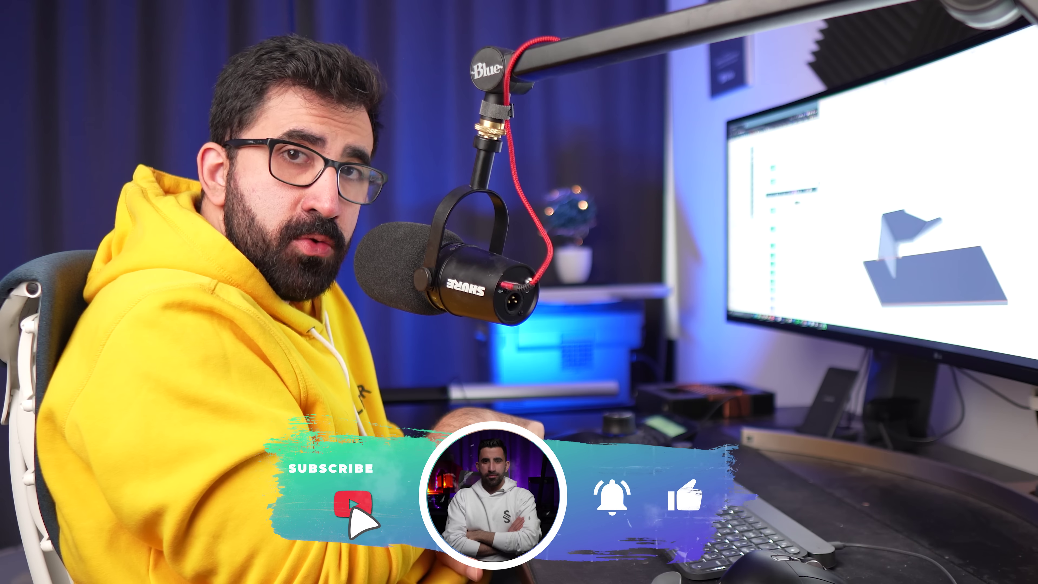